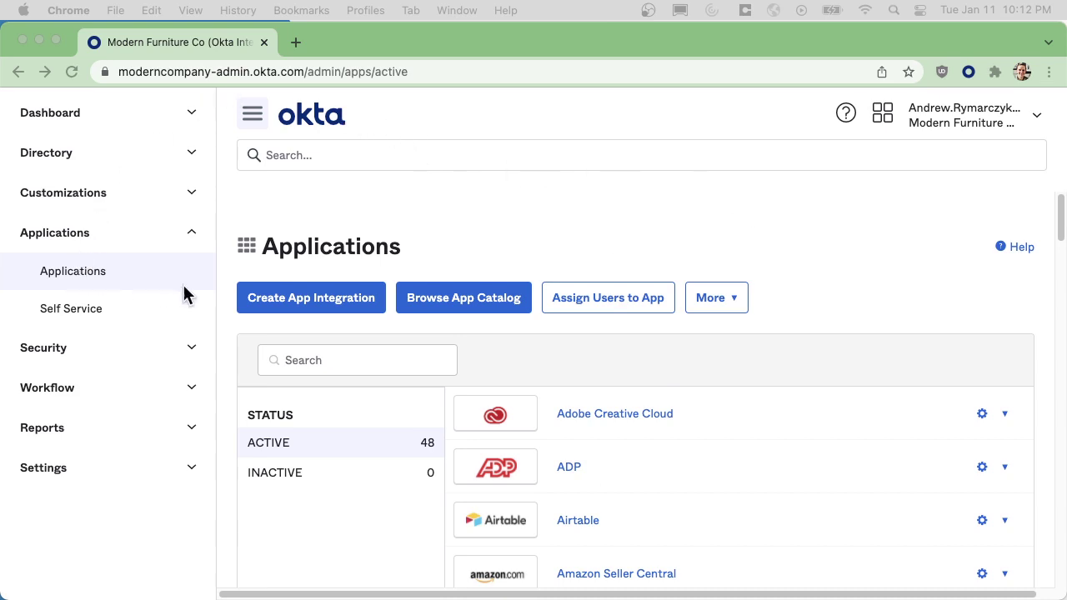
Search the app catalog for 'rdp' and open the Microsoft RDP (MFA) integration.
left_click(493, 303)
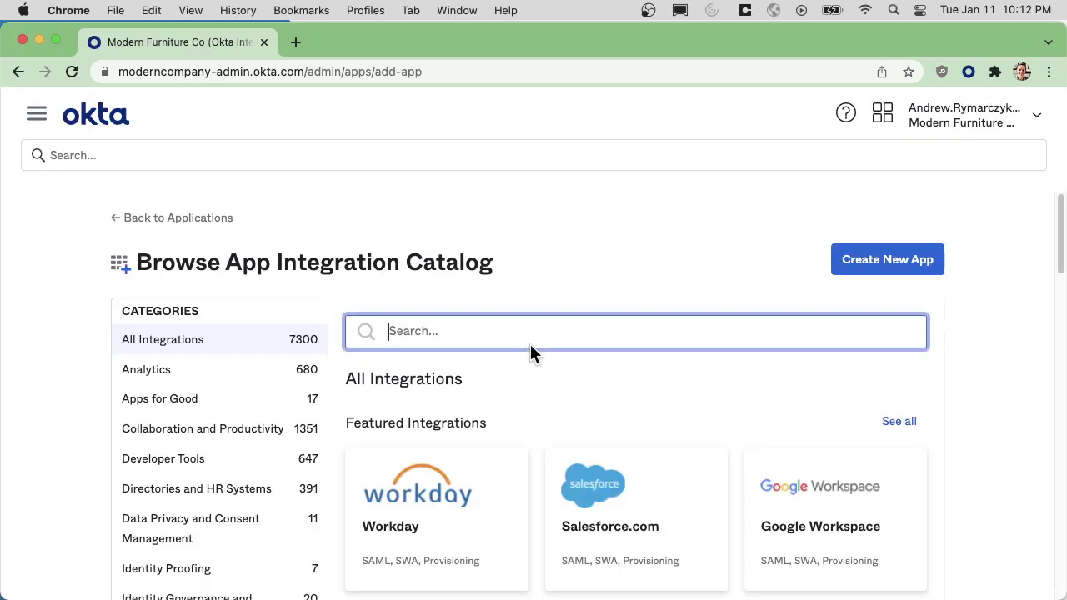
type("rdp")
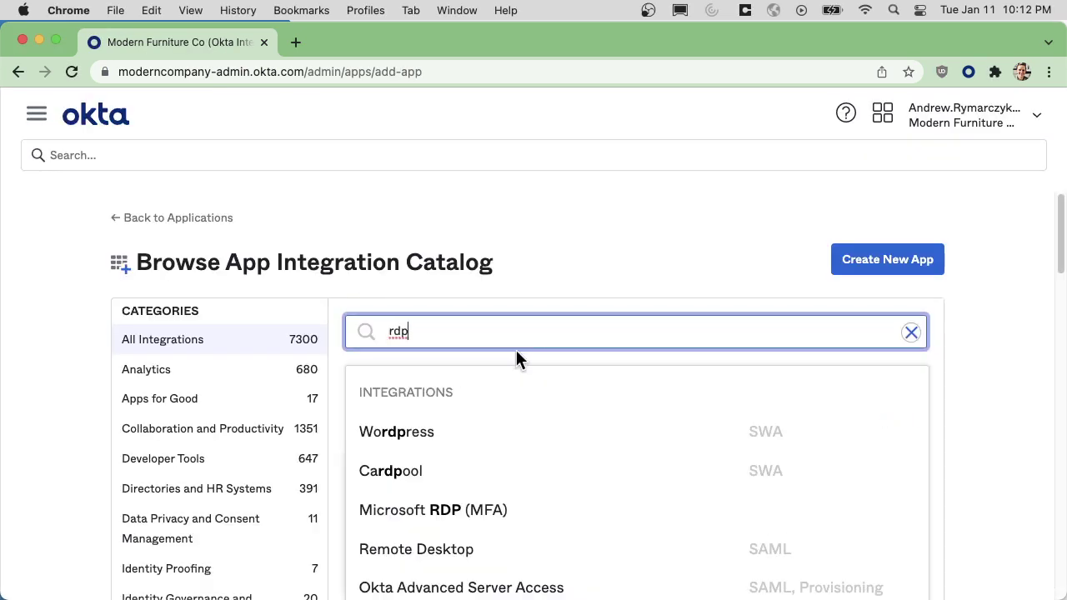
left_click(429, 521)
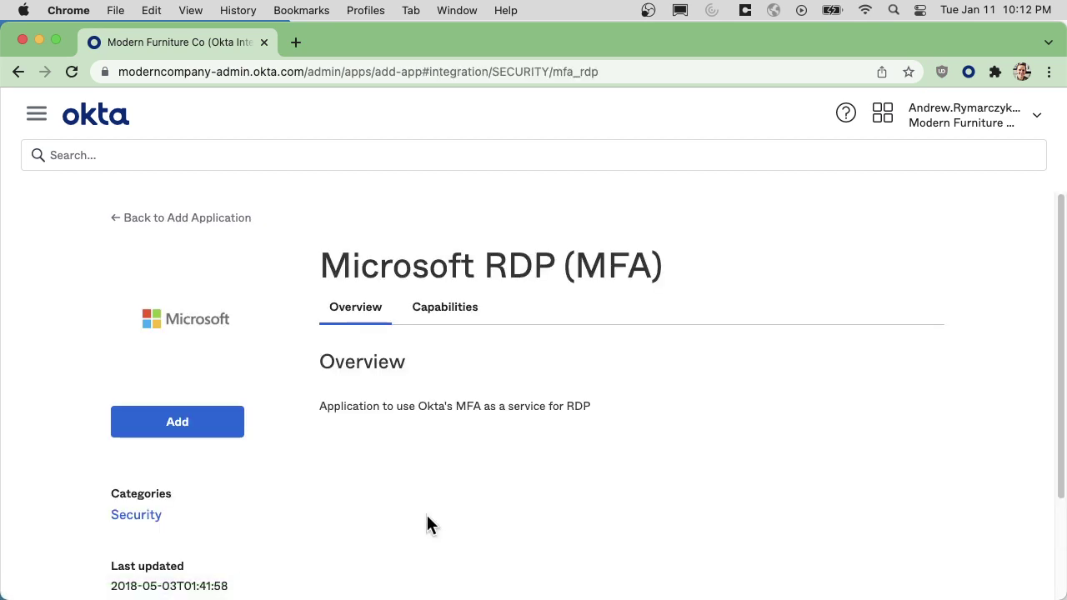
Add the Microsoft RDP (MFA) app, keeping the default application label.
left_click(205, 424)
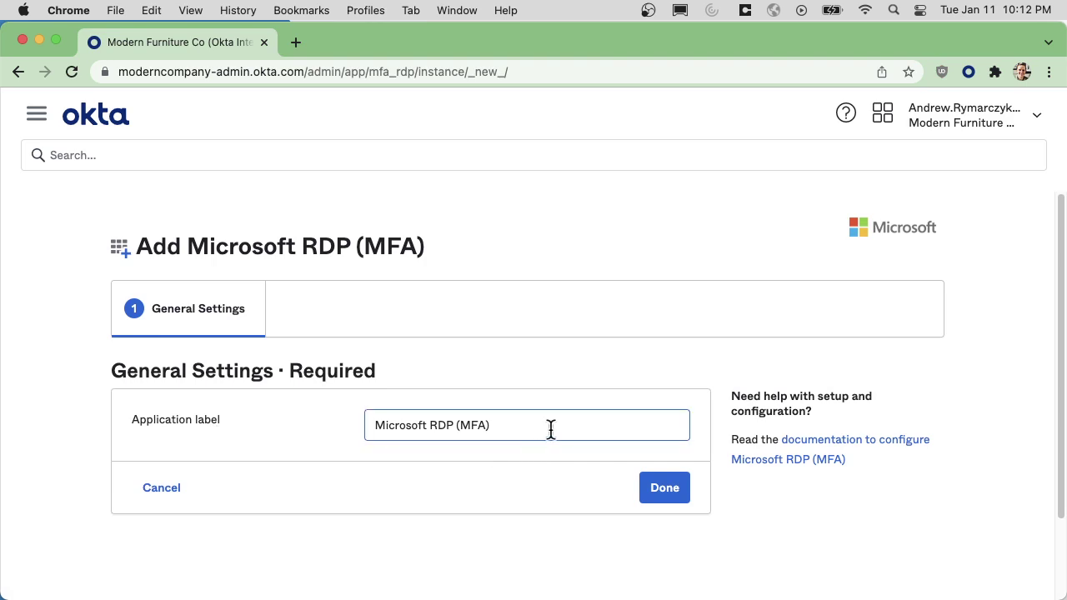
left_click(599, 429)
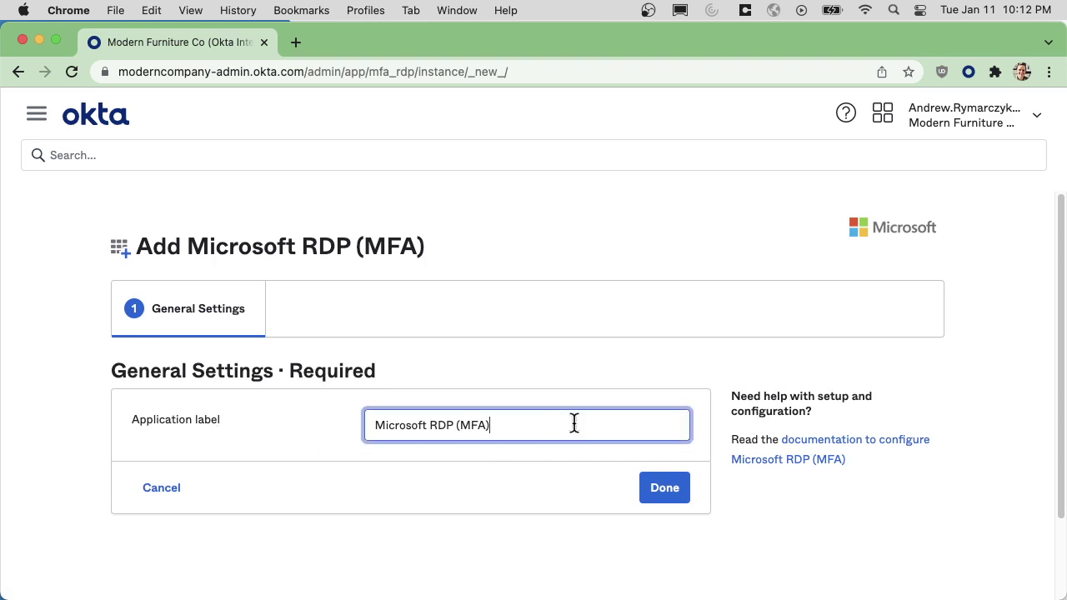
left_click(664, 490)
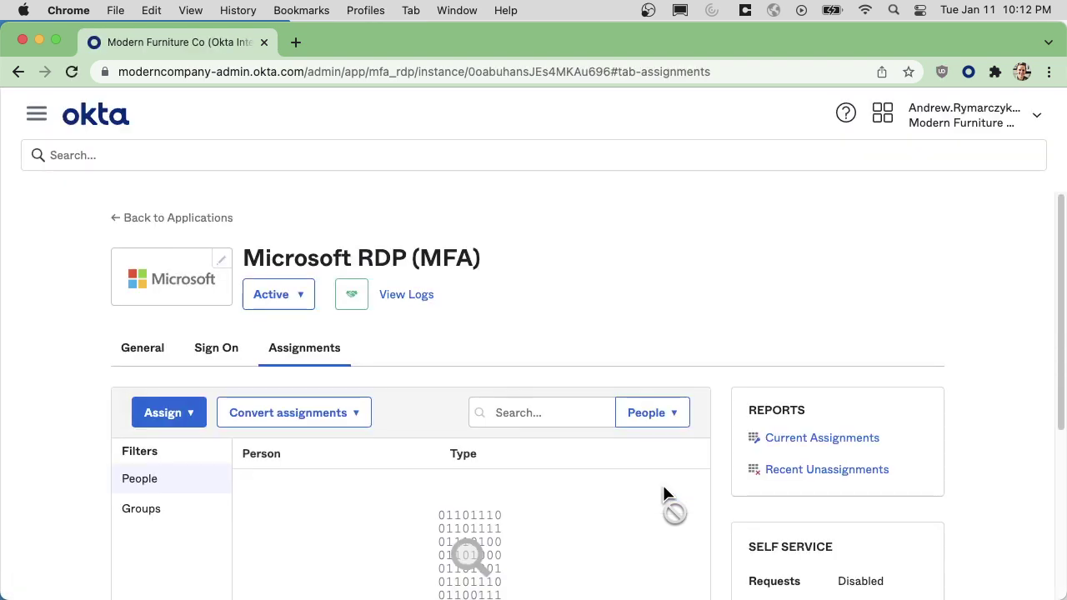
Show the app's General settings with its Client ID and client secret.
scroll(393, 255, "up", 3)
left_click(138, 347)
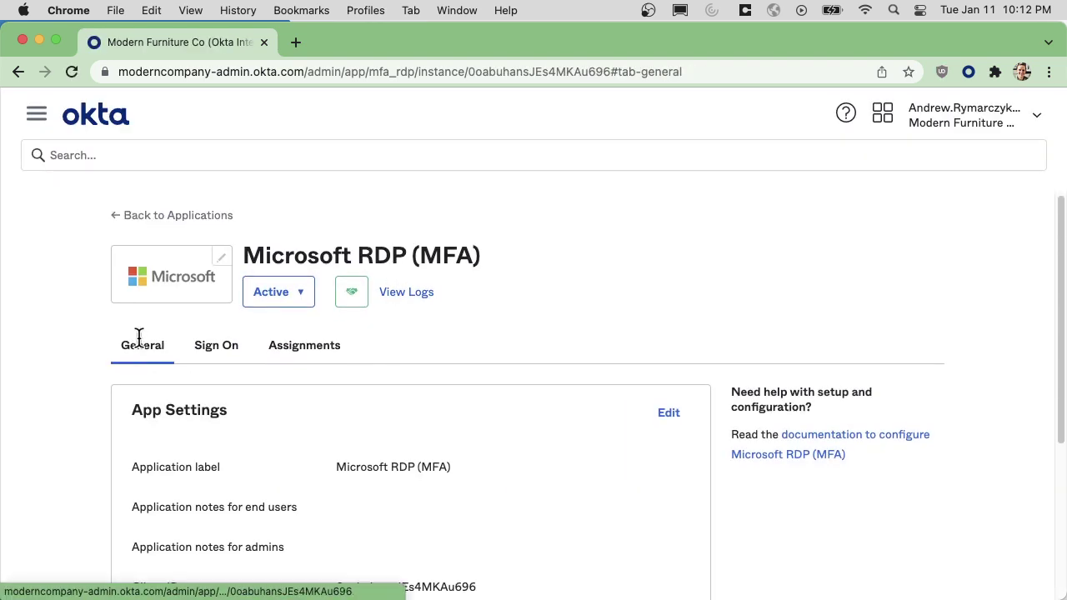
scroll(140, 333, "down", 3)
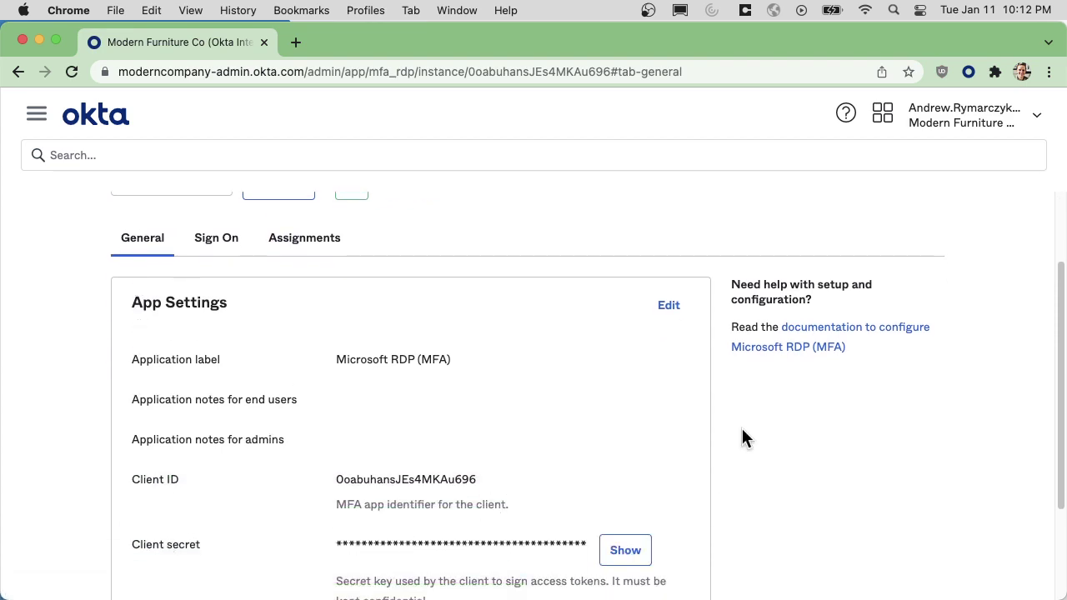
Open the Microsoft RDP (MFA) setup guide for the Windows Credential Provider.
left_click(832, 356)
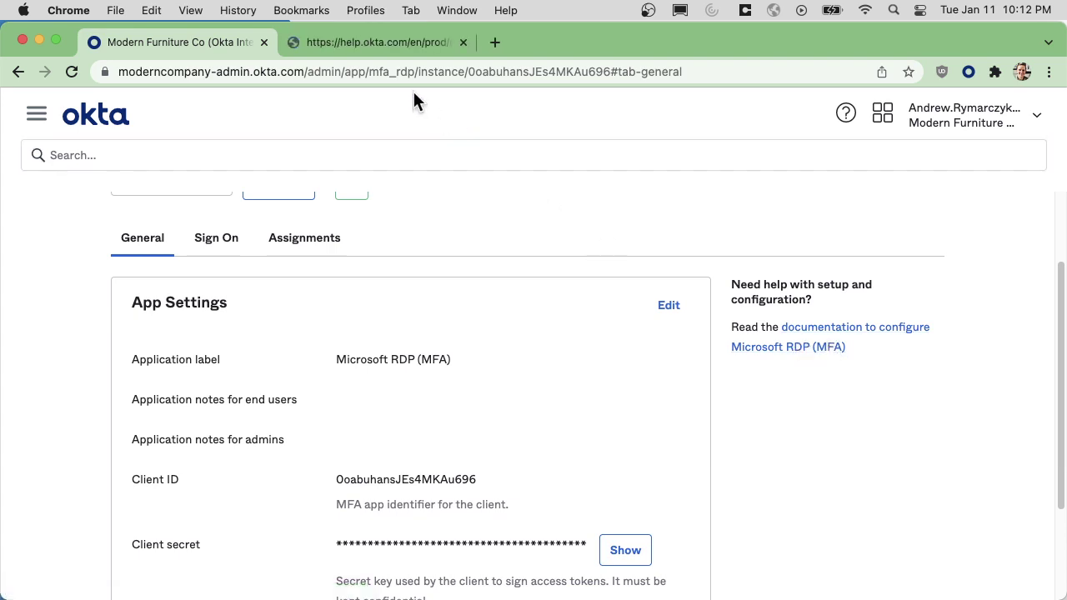
left_click(374, 47)
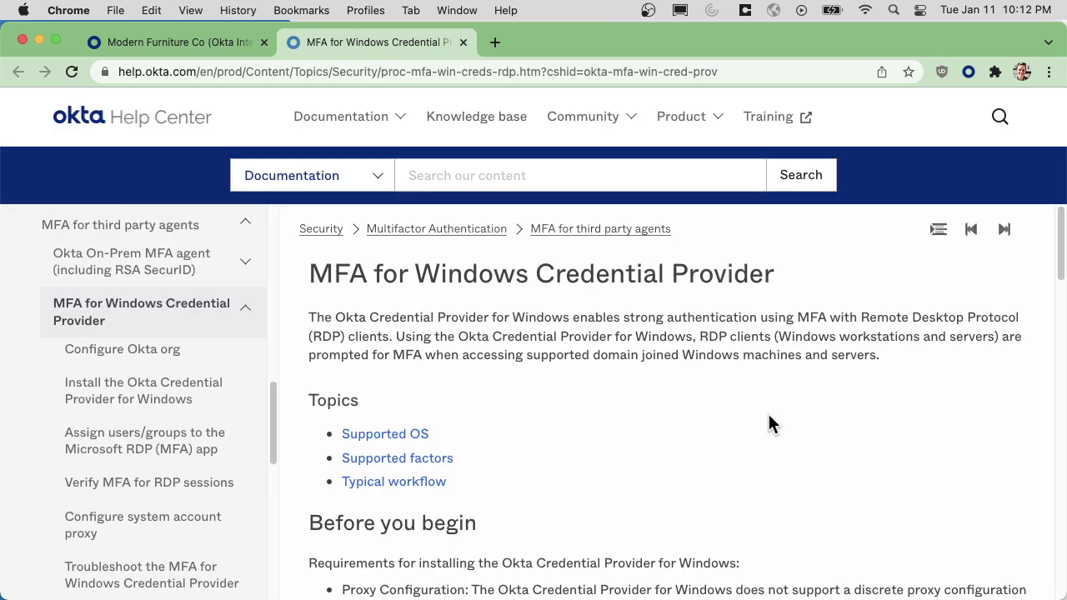
scroll(775, 438, "down", 5)
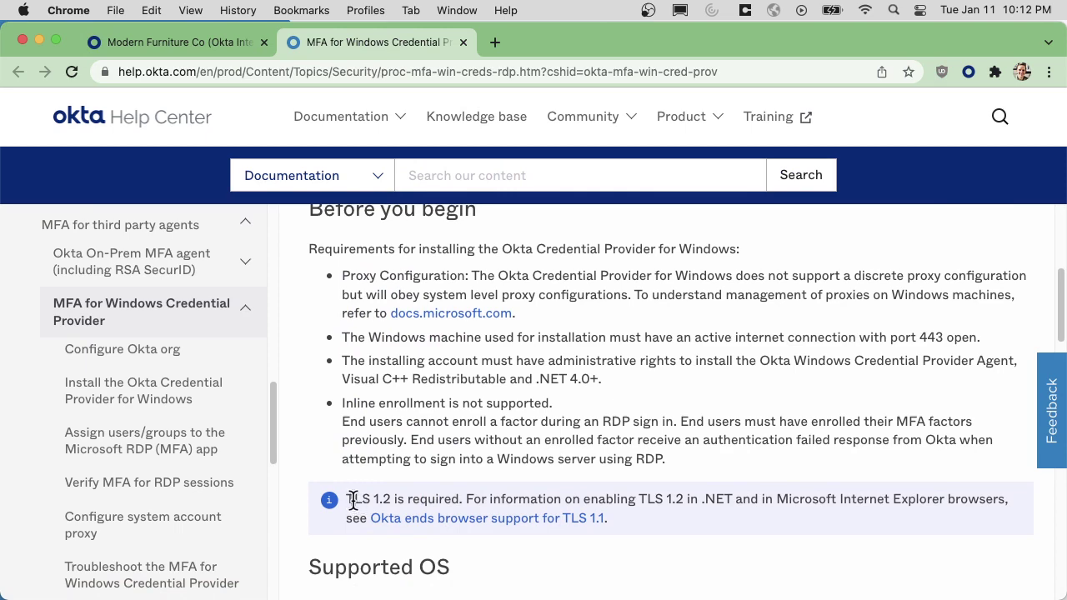
scroll(347, 505, "down", 2)
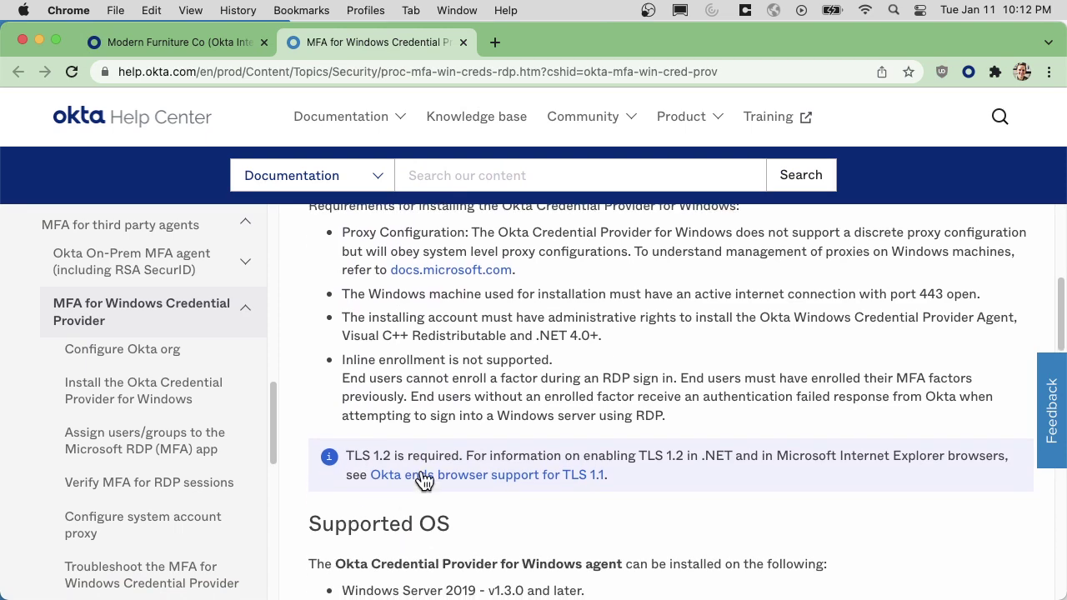
Open the TLS 1.1 article and expand 'Enable TLS 1.2 on .NET' to the SchUseStrongCrypto steps.
left_click(425, 482, "super")
left_click(508, 43)
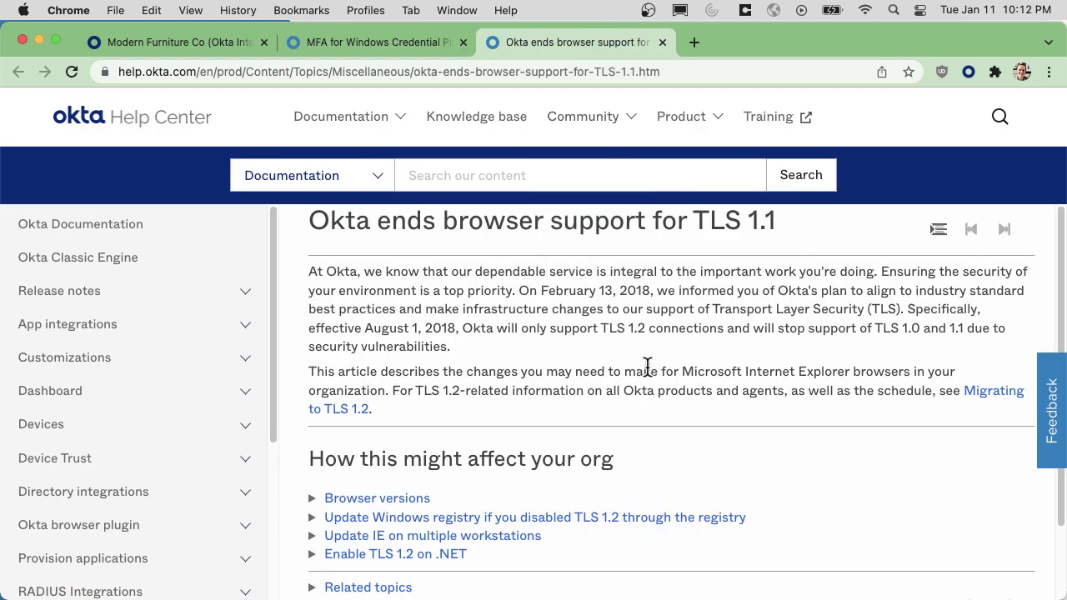
left_click_drag(495, 570, 305, 565)
scroll(596, 565, "down", 2)
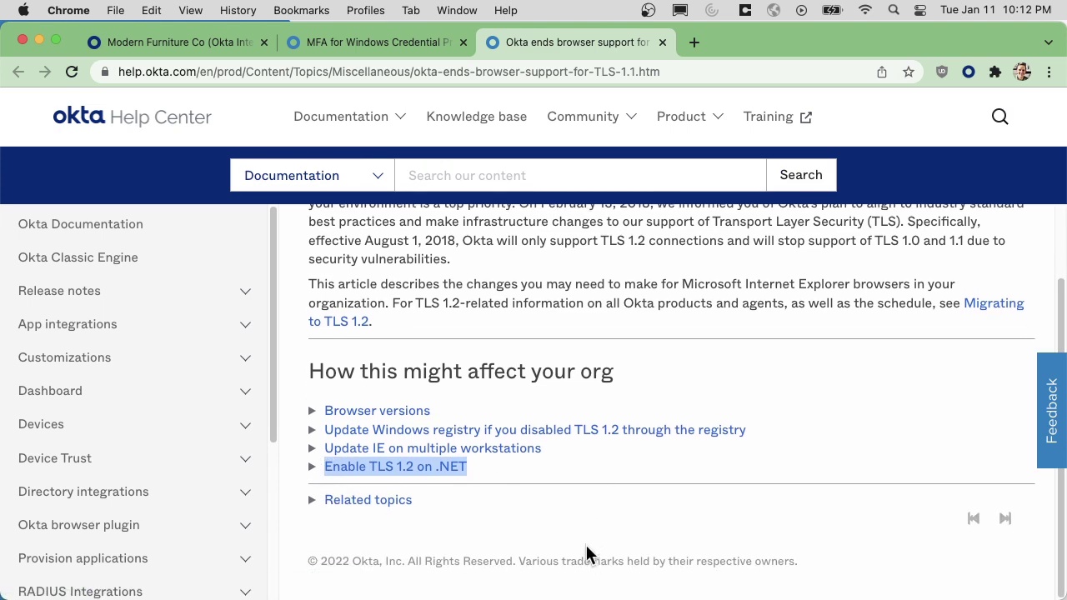
left_click(411, 470)
scroll(633, 422, "down", 5)
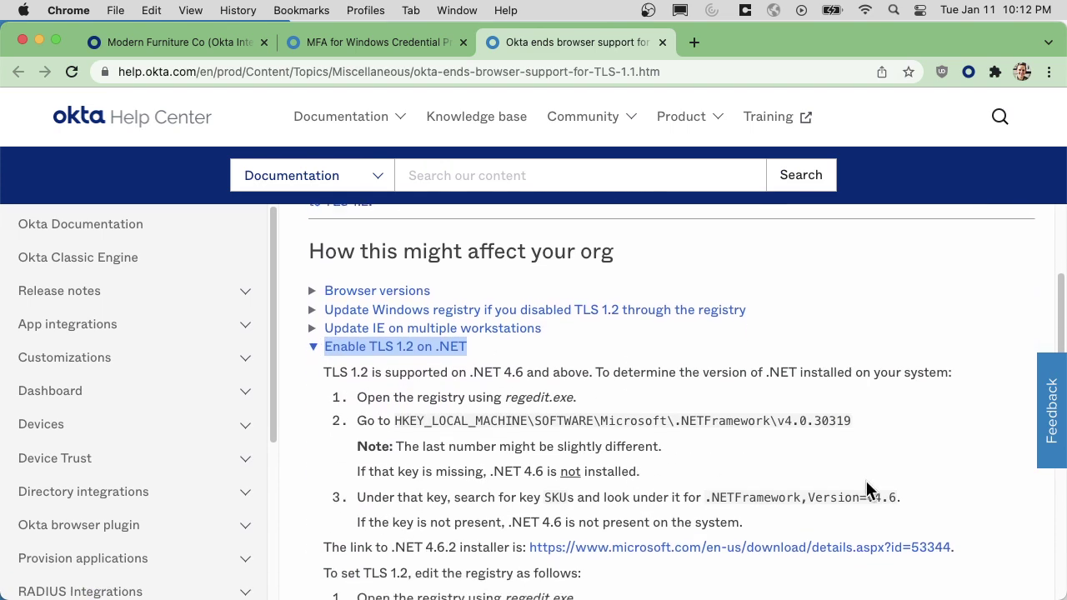
scroll(732, 544, "down", 5)
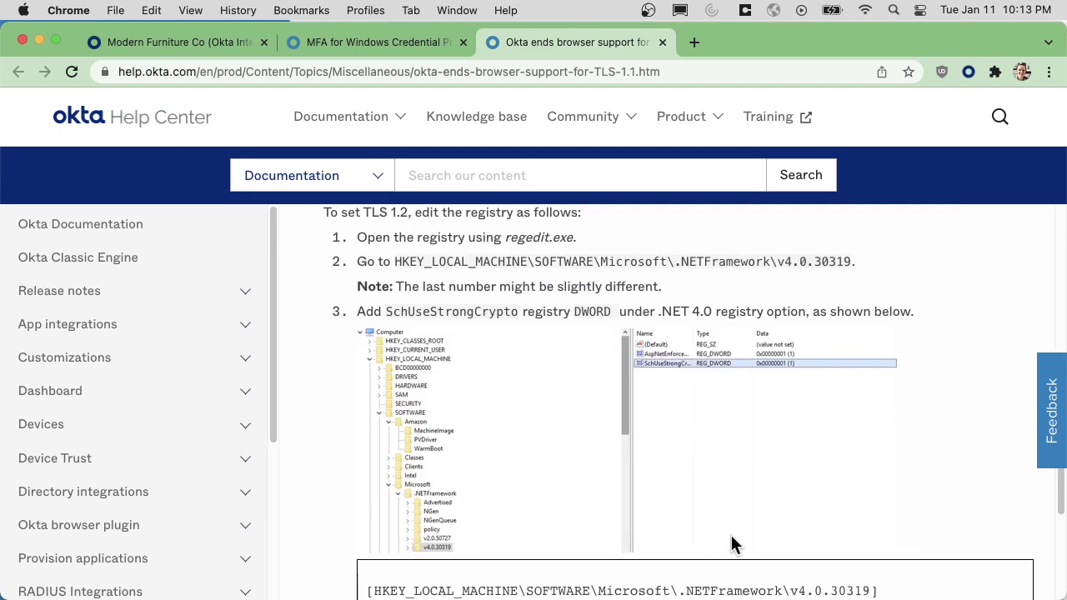
double_click(421, 304)
scroll(707, 363, "up", 3)
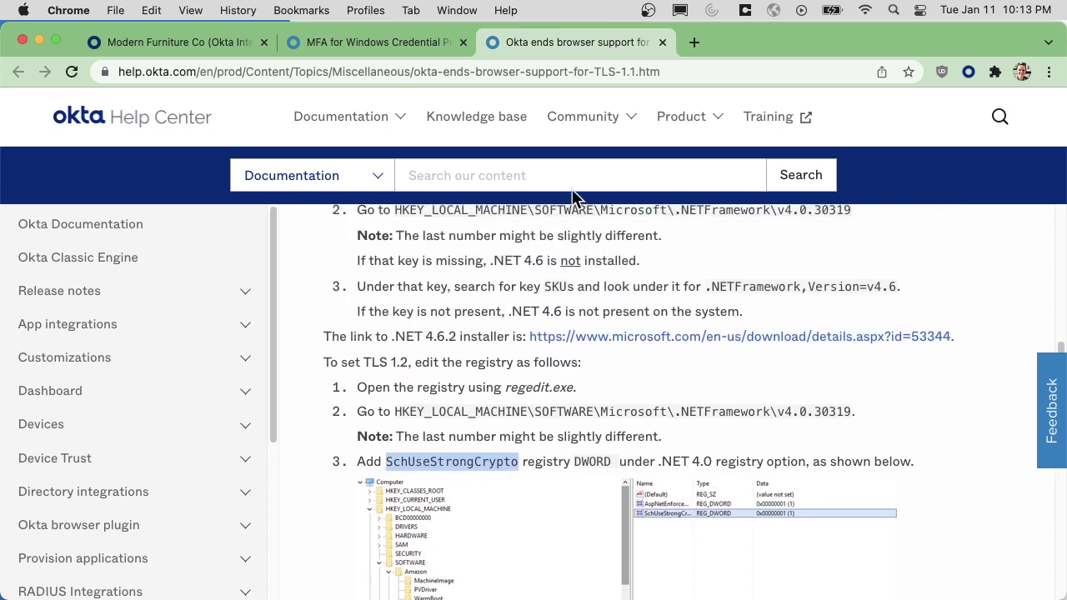
Return to the admin console and open Settings > Downloads in a new tab.
left_click(385, 43)
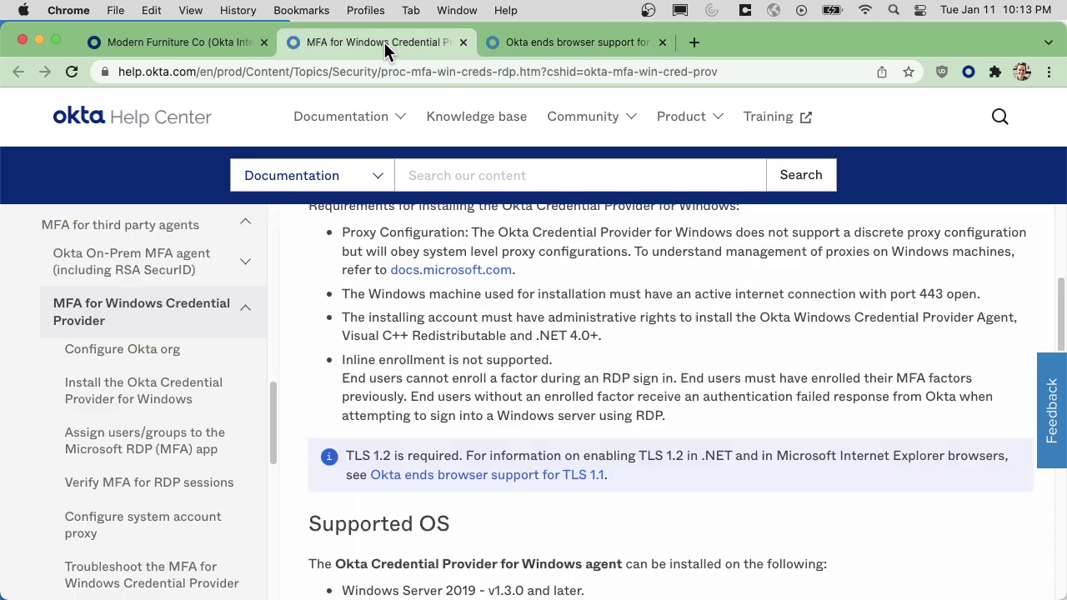
left_click(214, 41)
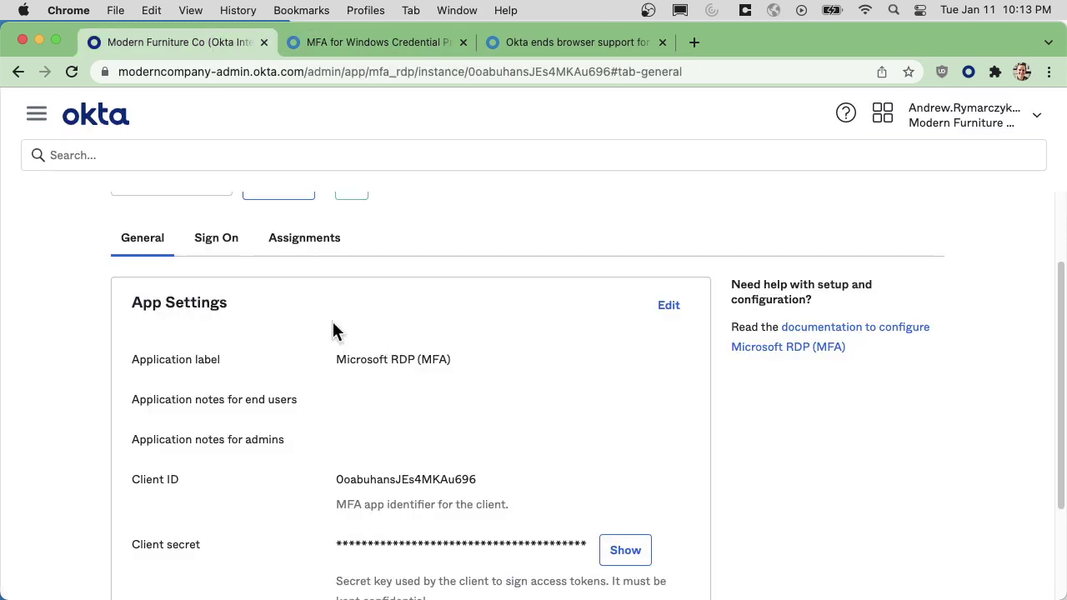
left_click(36, 115)
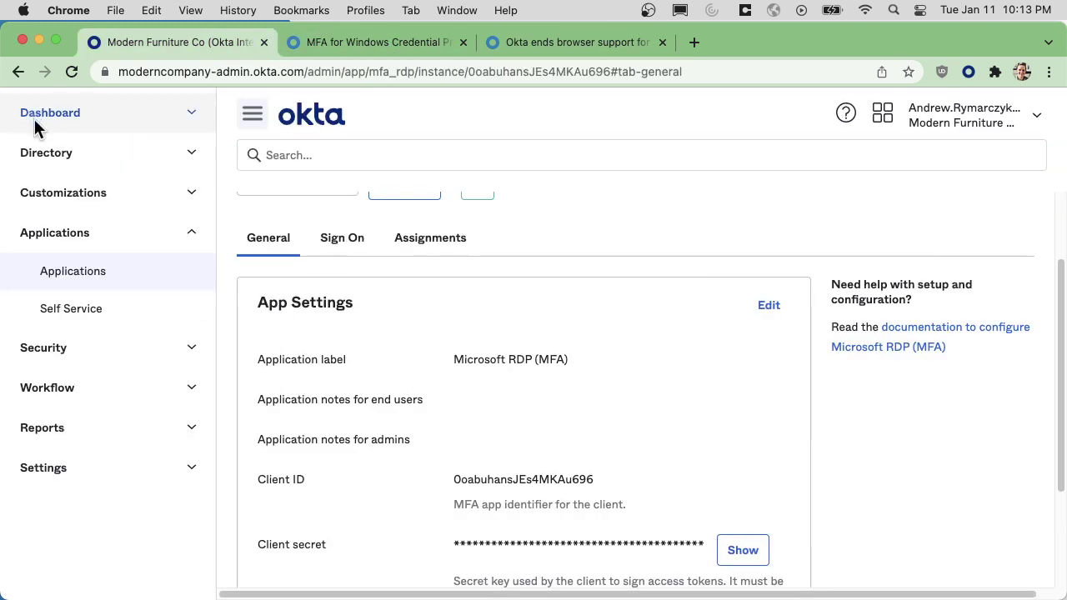
left_click(60, 471)
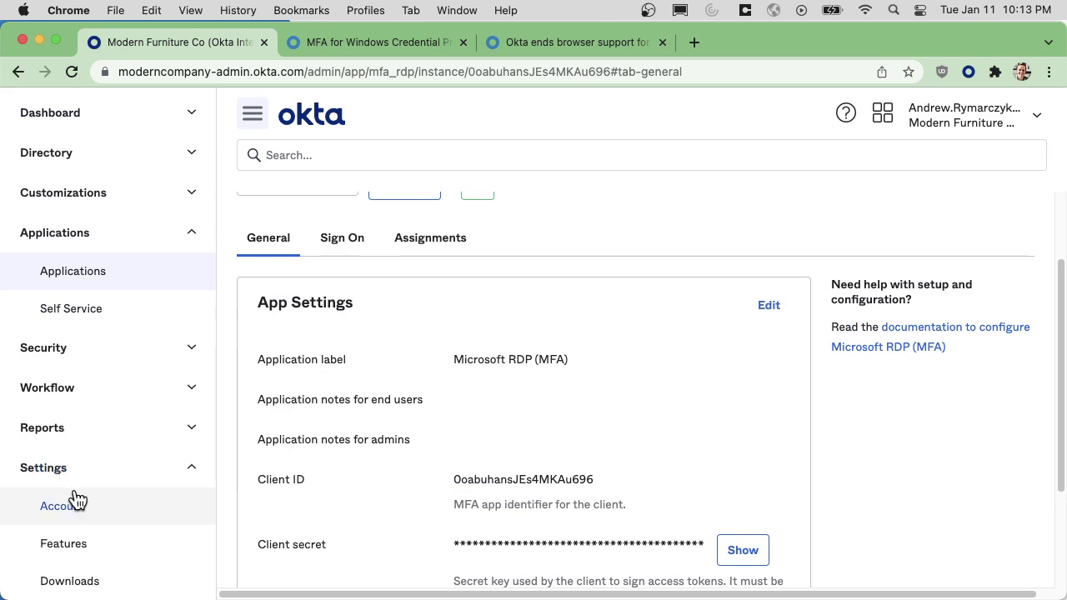
left_click(100, 582, "super")
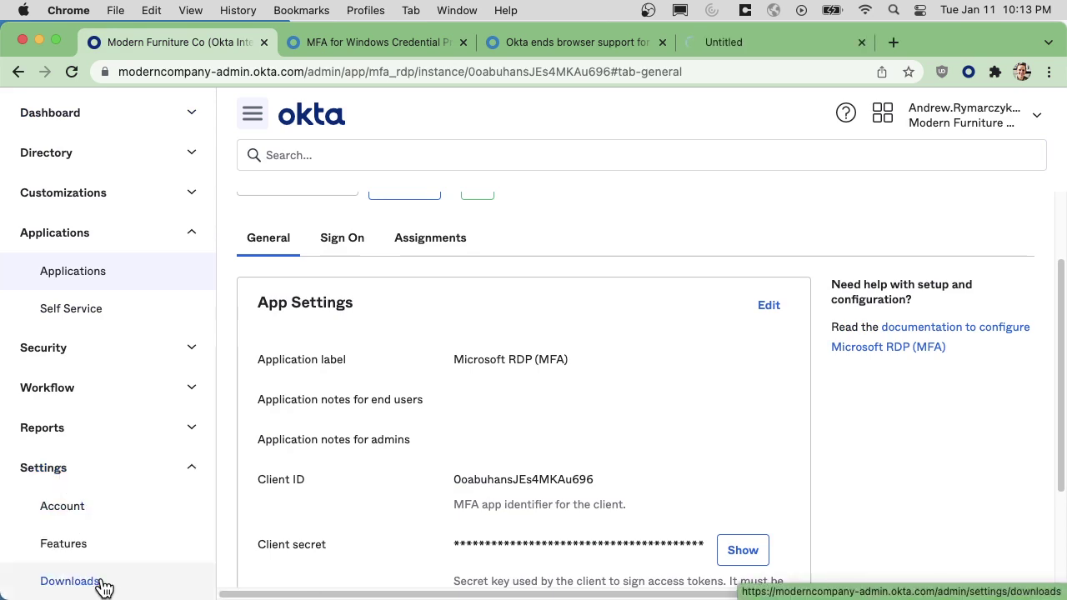
left_click(764, 46)
Download the latest MFA Credential Provider for Windows installer, OktaWinLoginAgent-1.3.5.zip.
scroll(375, 351, "down", 10)
scroll(367, 392, "down", 15)
scroll(372, 421, "down", 4)
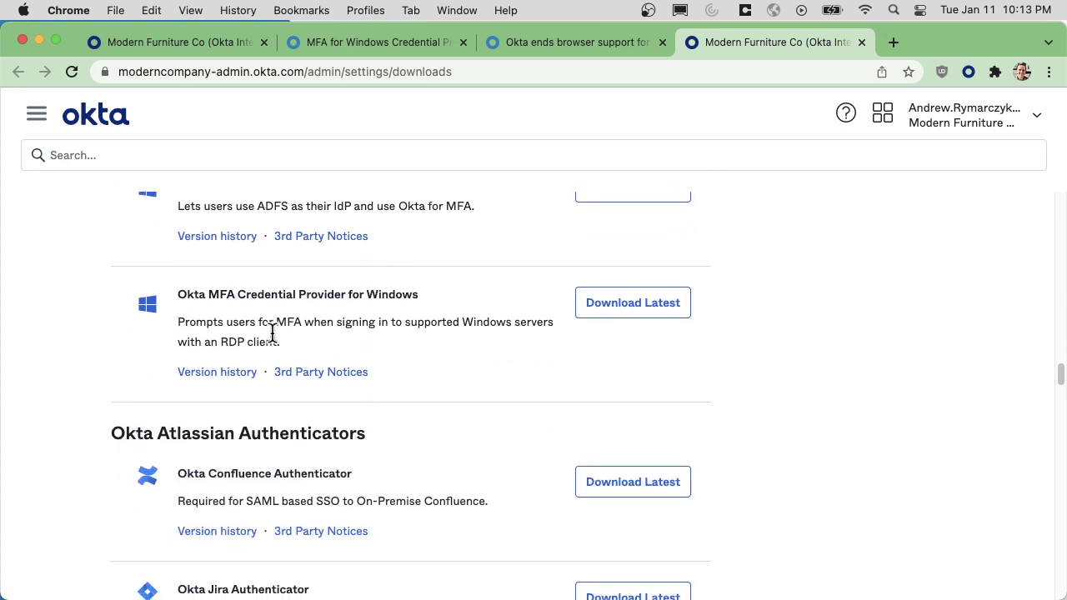
left_click_drag(178, 293, 440, 298)
left_click(456, 297)
left_click(625, 307)
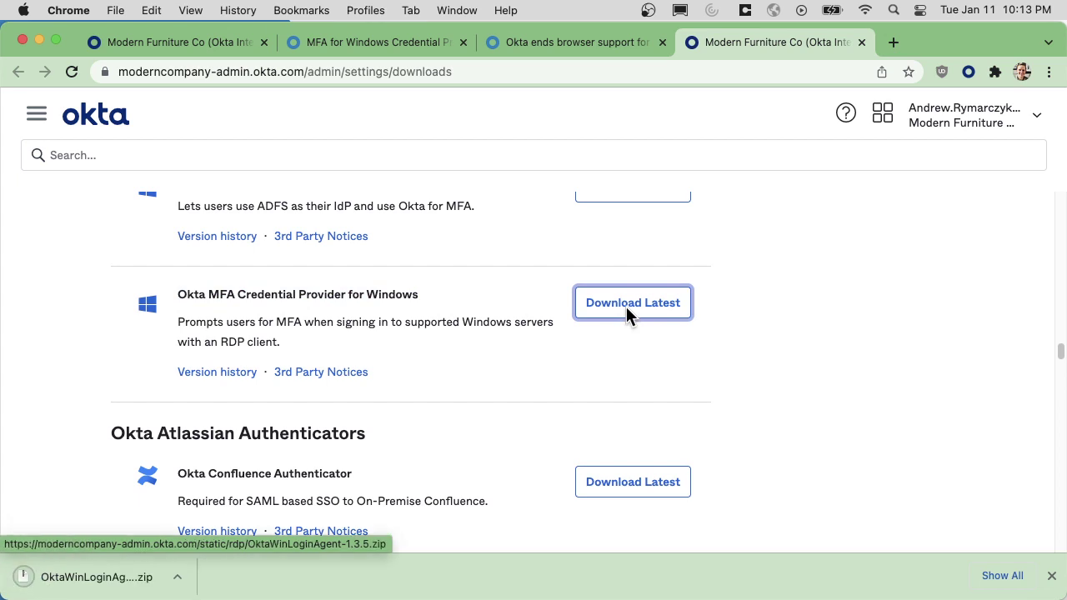
left_click(1052, 577)
Connect via Microsoft Remote Desktop to the RDP MFA - Administrator PC, accepting the certificate.
left_click(173, 41)
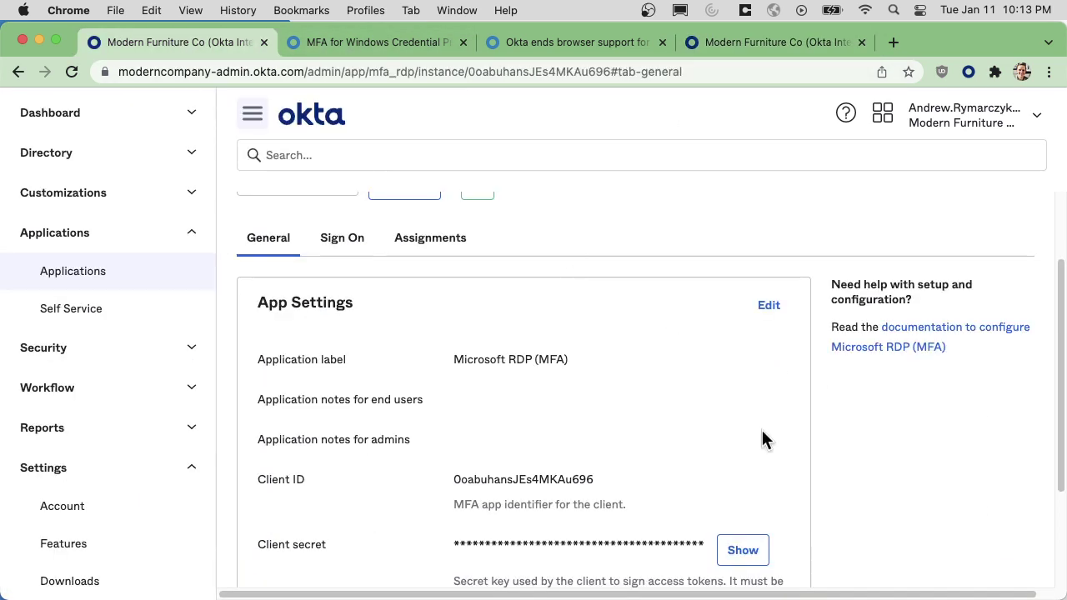
mouse_move(654, 583)
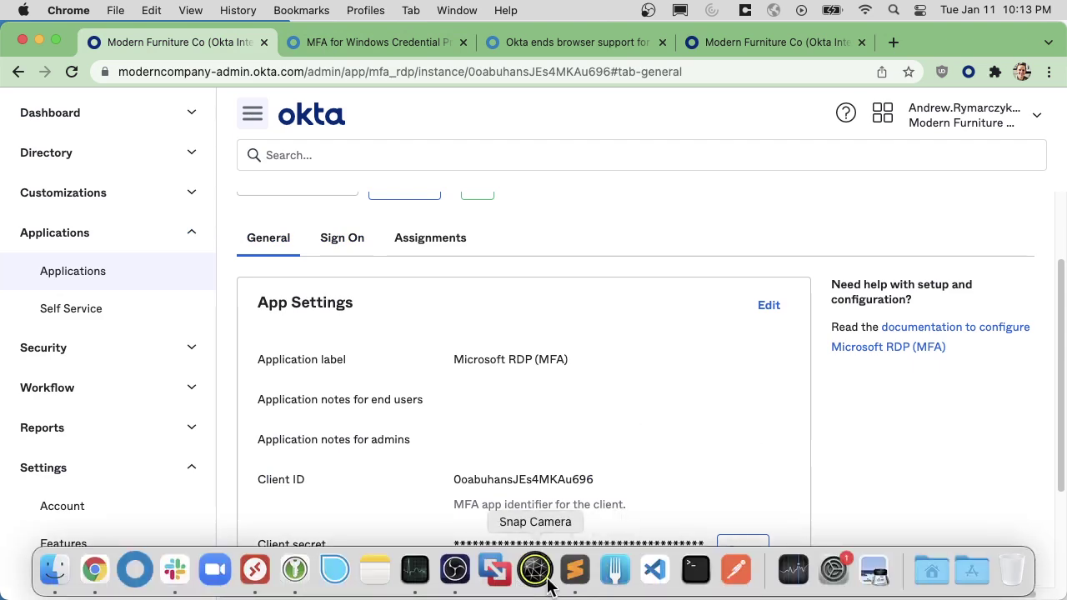
left_click(256, 570)
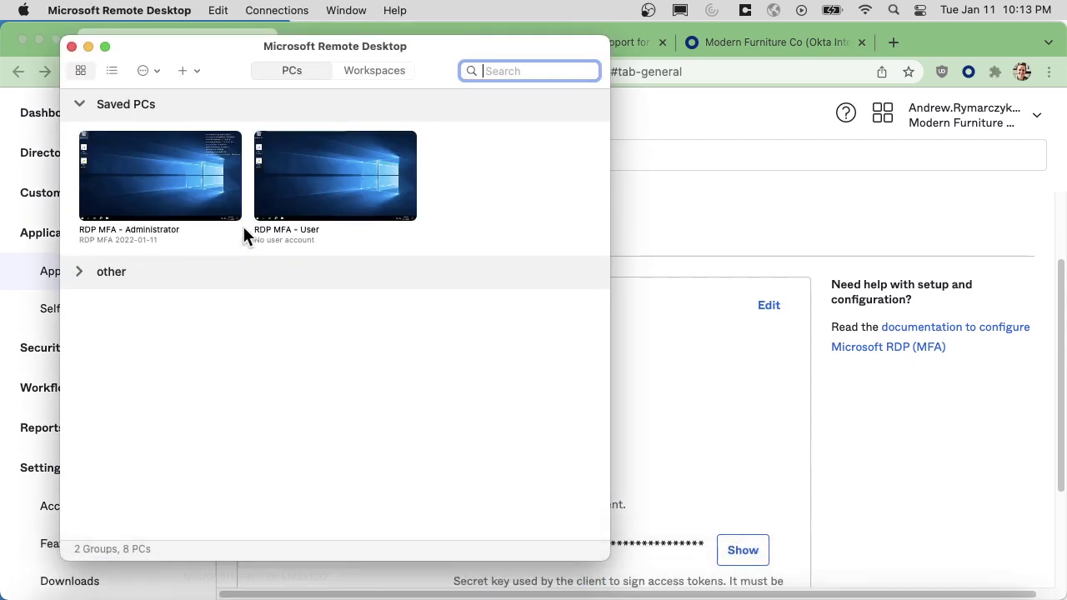
double_click(137, 177)
left_click(720, 369)
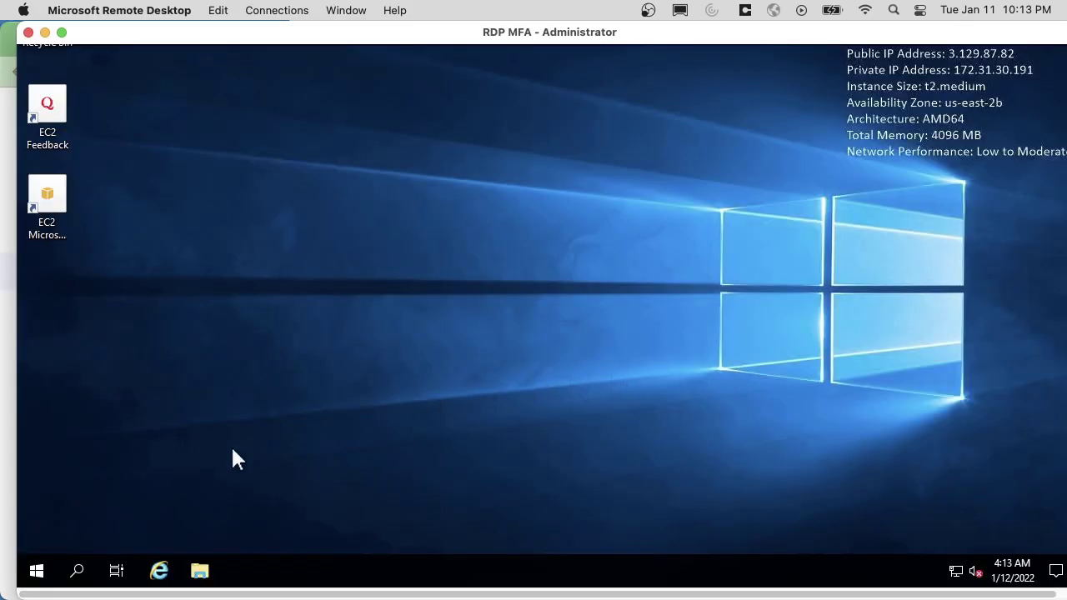
Review the server's System About page showing Windows Server 2019 Datacenter.
right_click(35, 571)
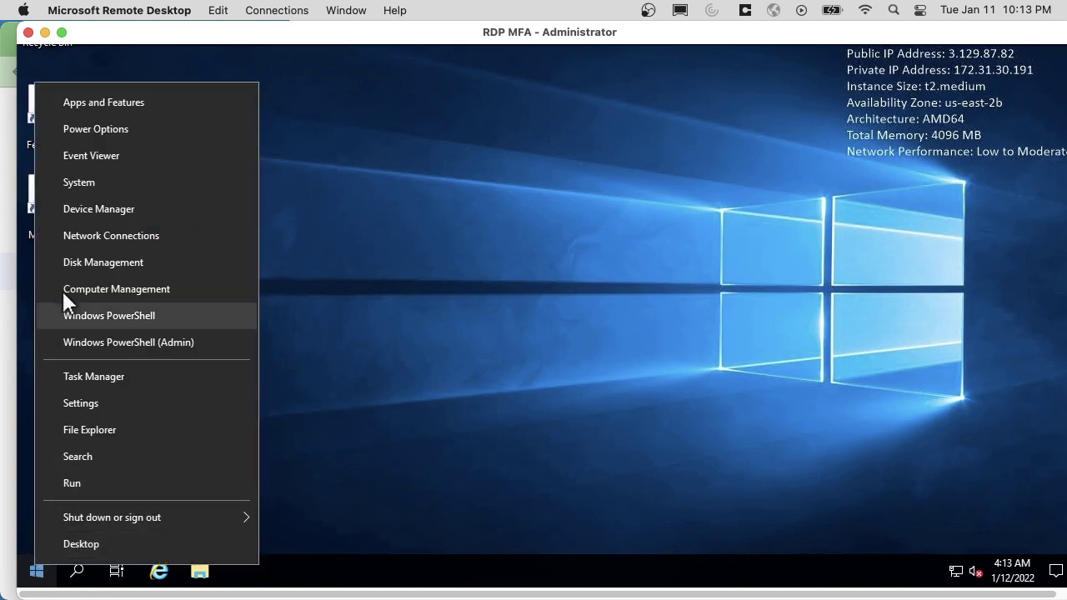
left_click(86, 182)
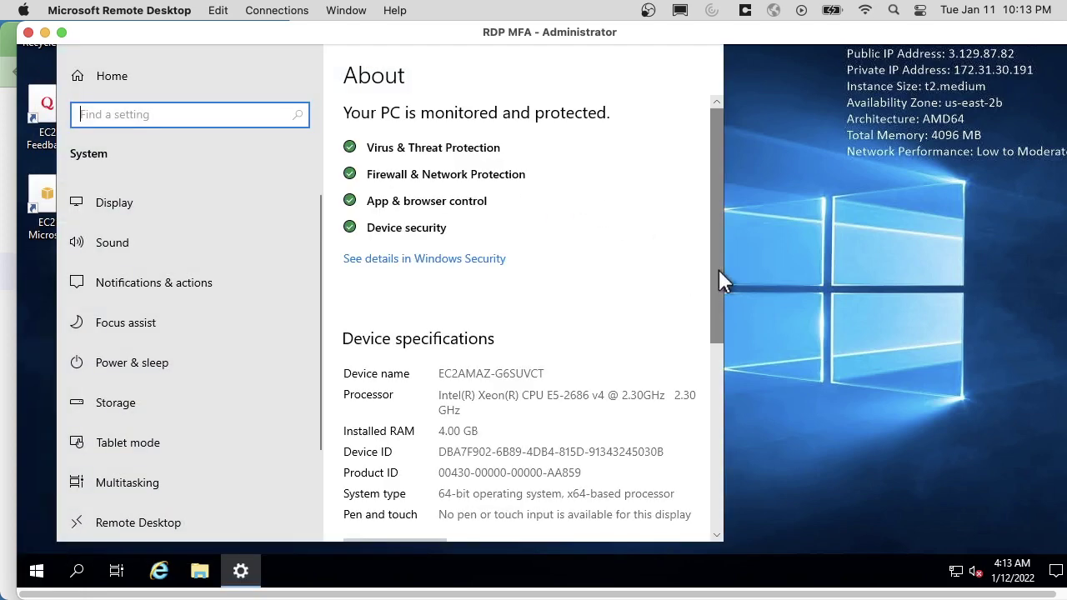
left_click_drag(719, 269, 710, 452)
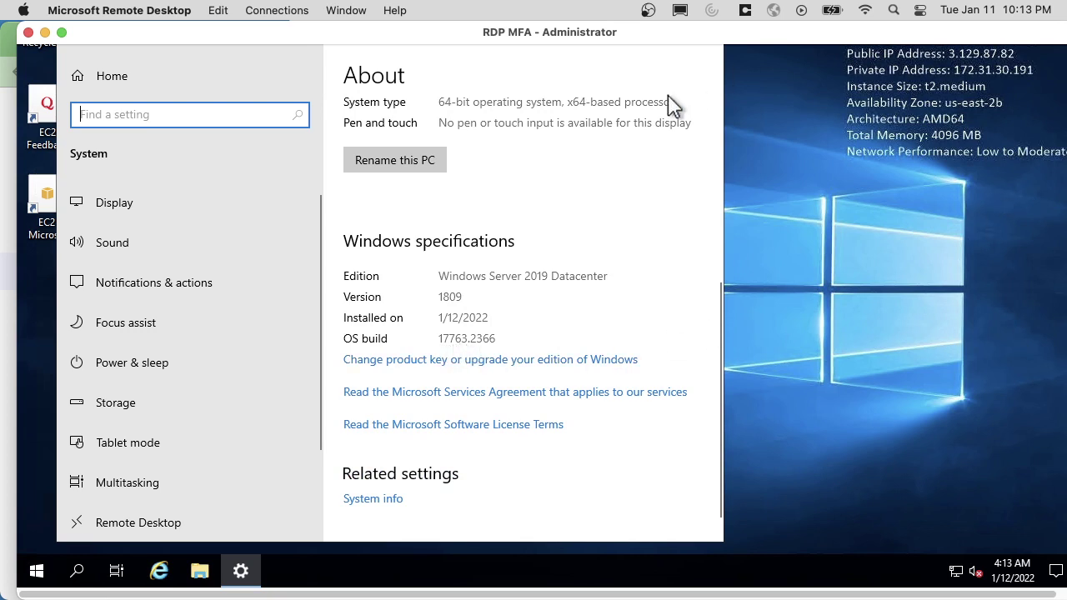
left_click(644, 65)
left_click_drag(848, 34, 831, 33)
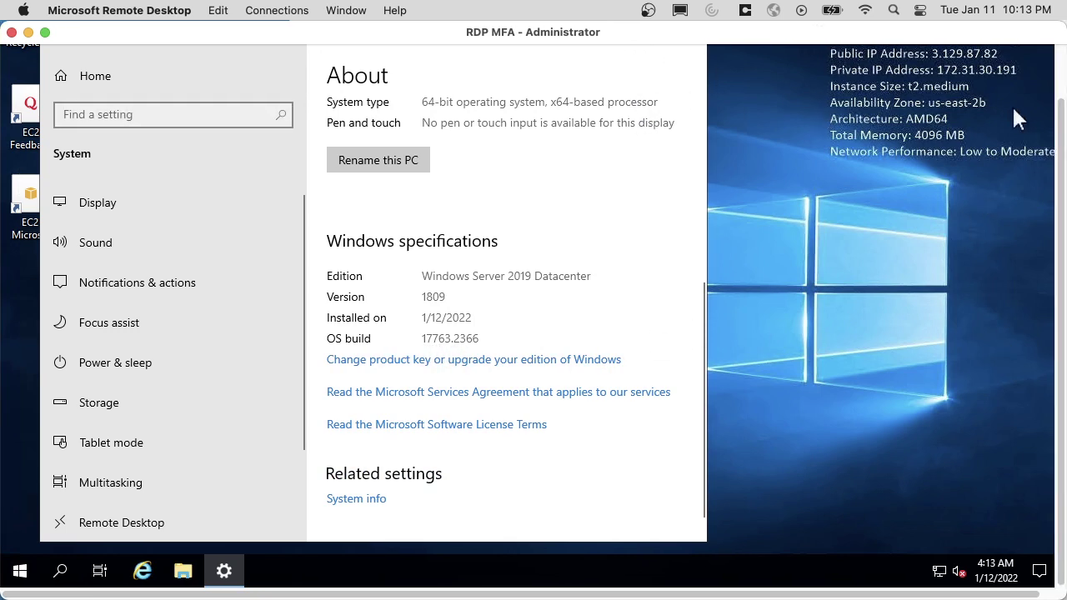
scroll(649, 117, "up", 3)
Paste OktaWinLoginAgent-1.3.5.zip onto the remote Administrator desktop.
left_click(687, 84)
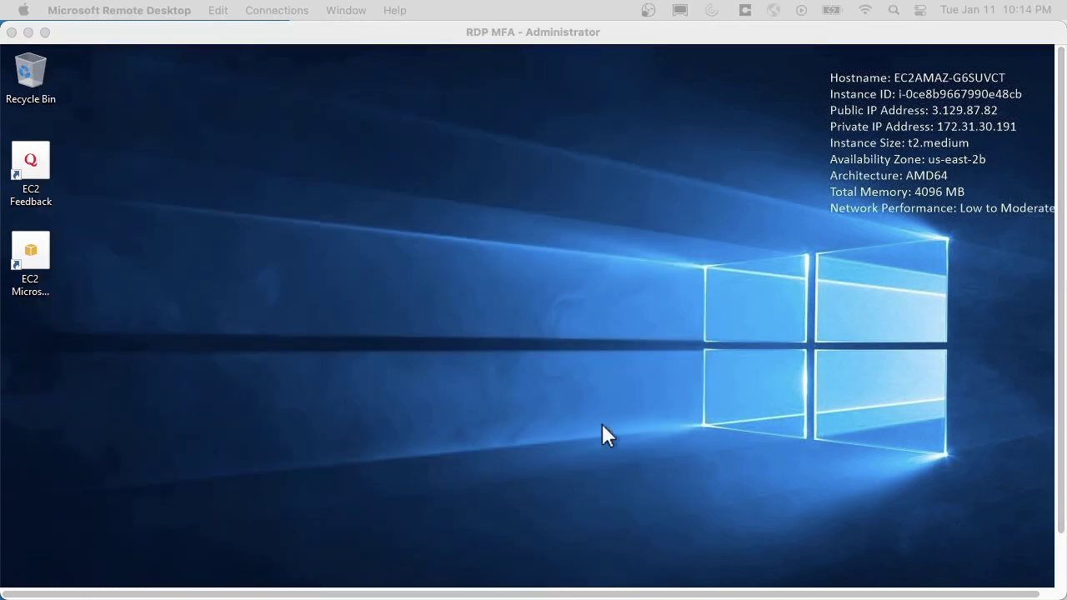
left_click(547, 35)
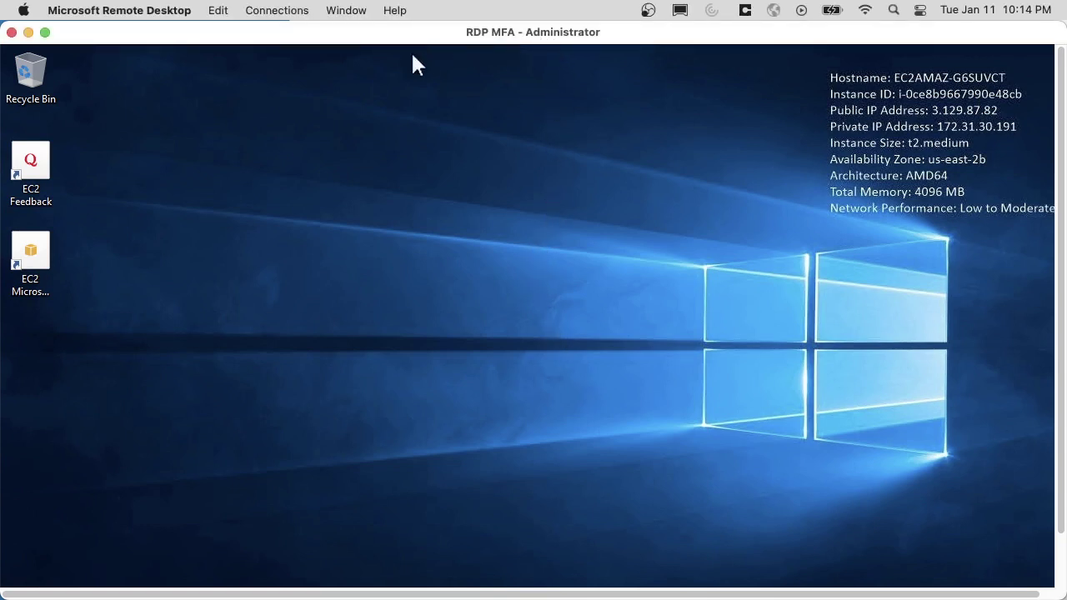
right_click(190, 111)
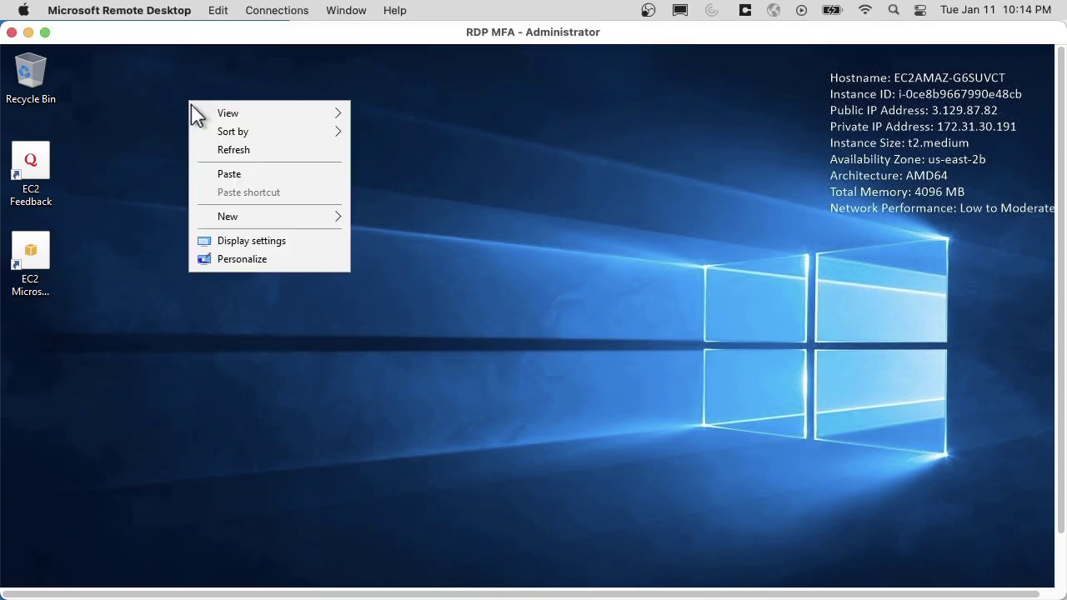
left_click(230, 175)
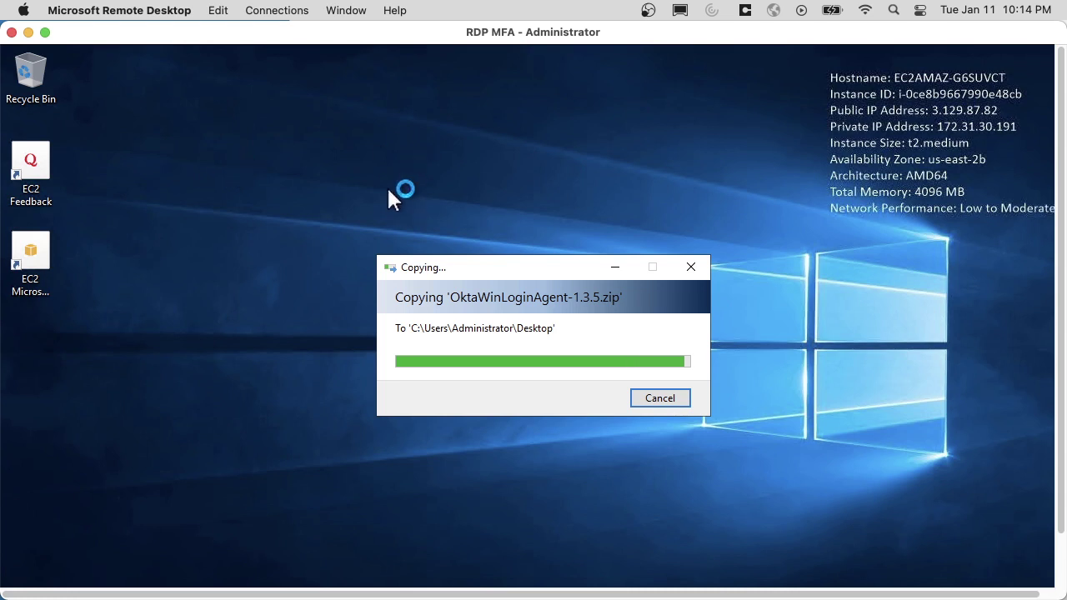
Extract OktaWinLoginAgent-1.3.5.zip into a folder on the remote desktop.
double_click(218, 164)
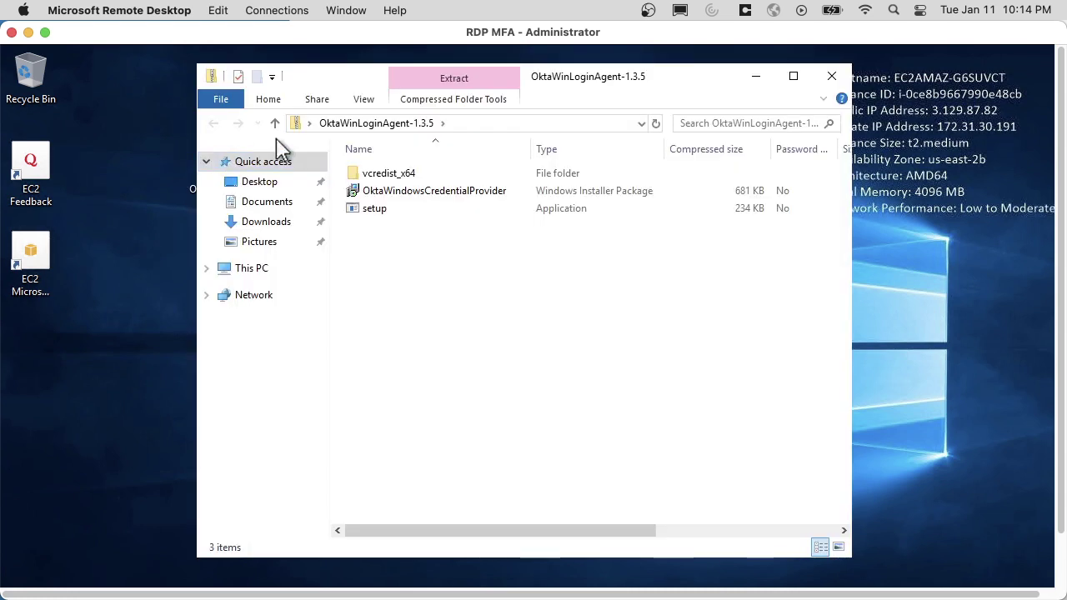
left_click(475, 102)
left_click(459, 143)
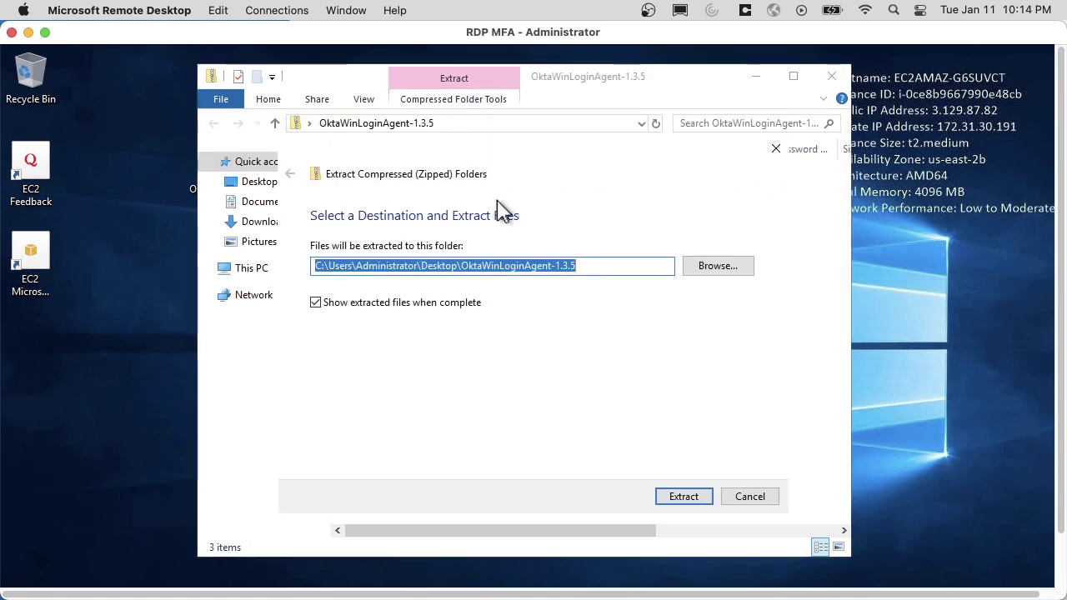
left_click(692, 498)
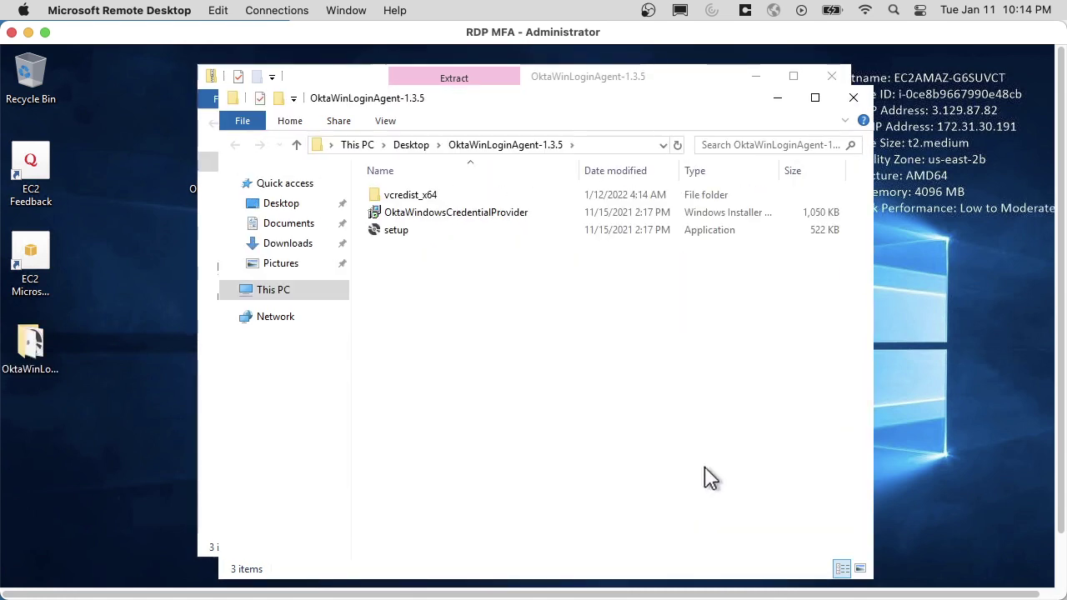
left_click(831, 76)
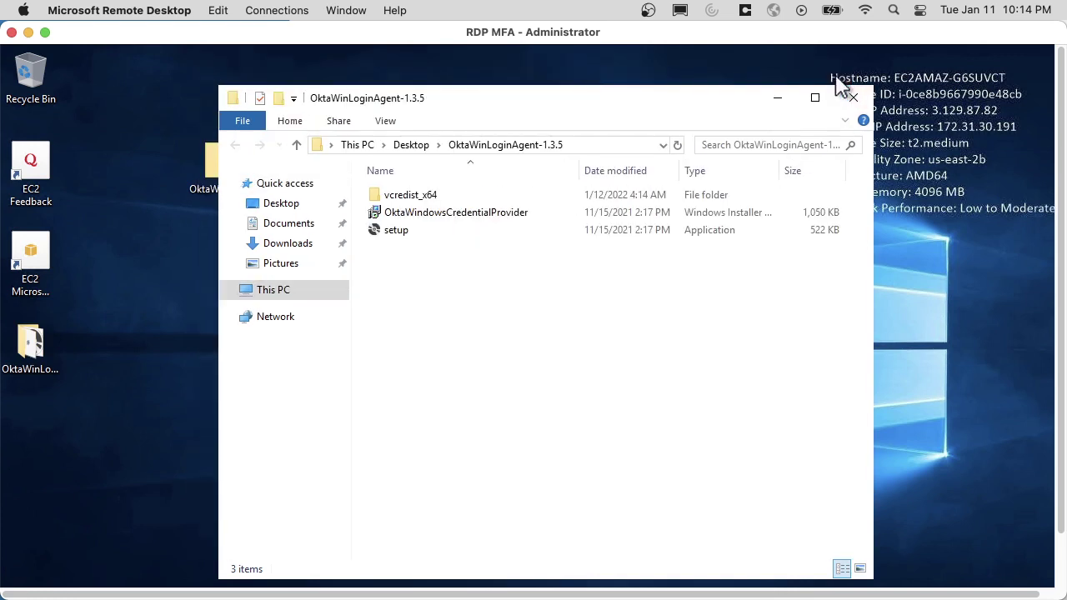
Run setup, which fails because the Visual C++ 14 runtime is already installed, then select the MSI.
left_click(396, 238)
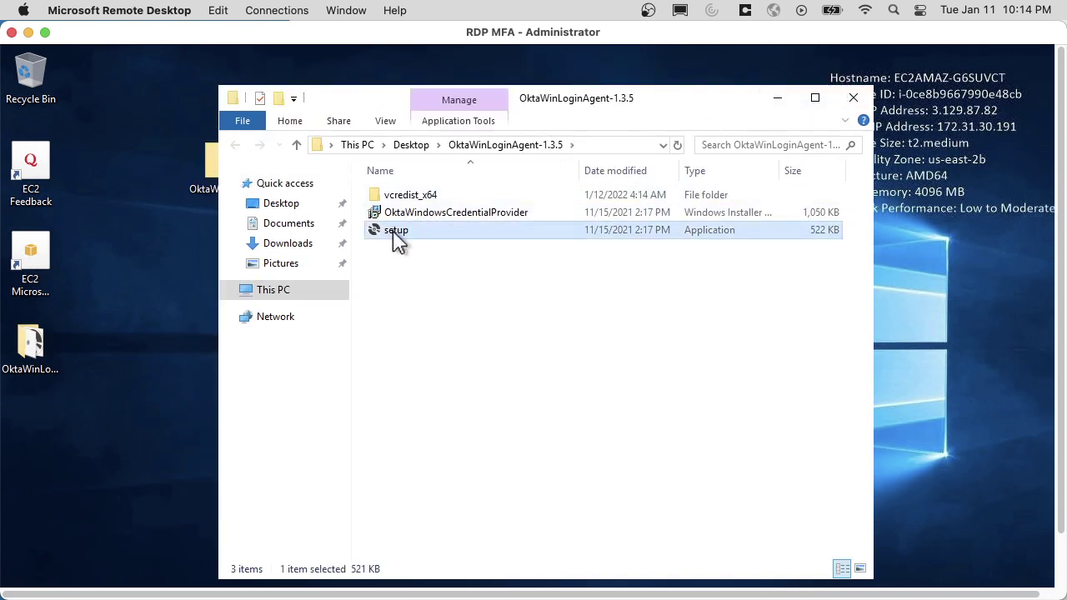
double_click(396, 237)
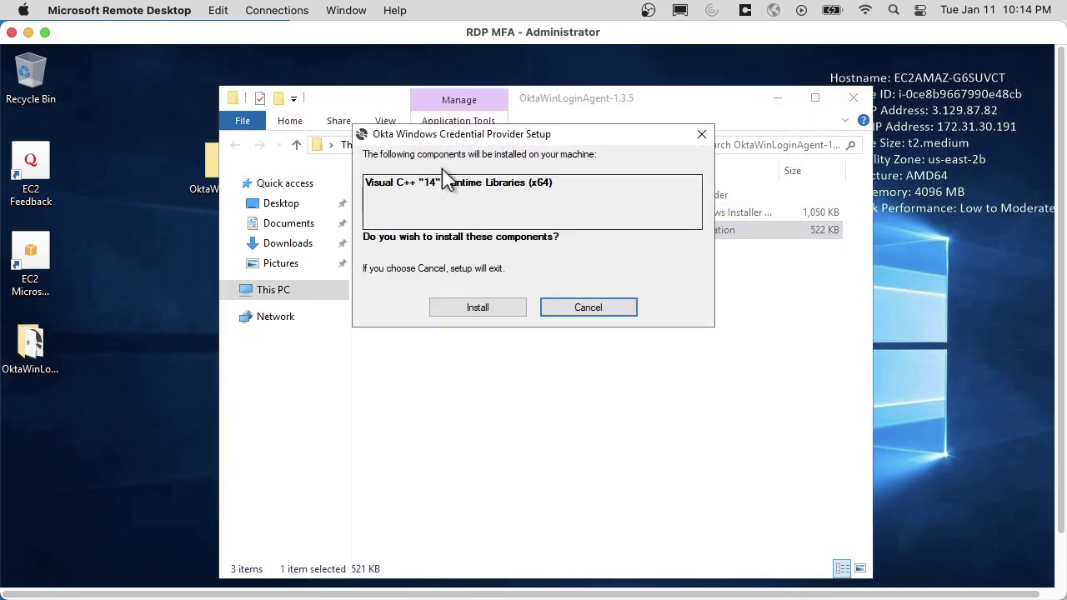
left_click_drag(457, 146, 458, 272)
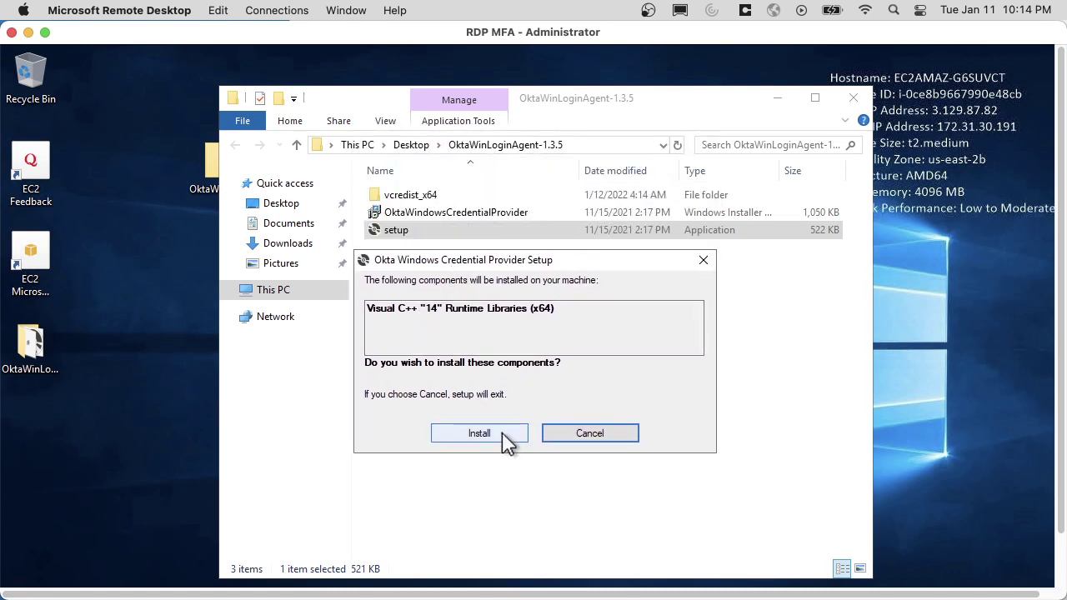
left_click(480, 434)
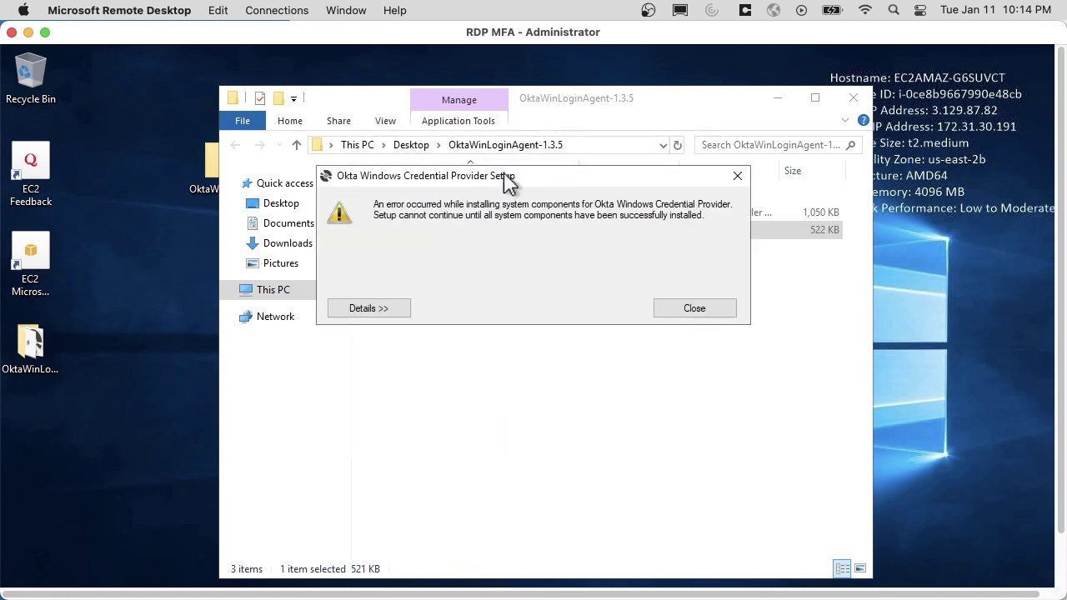
left_click_drag(507, 185, 523, 290)
left_click(385, 413)
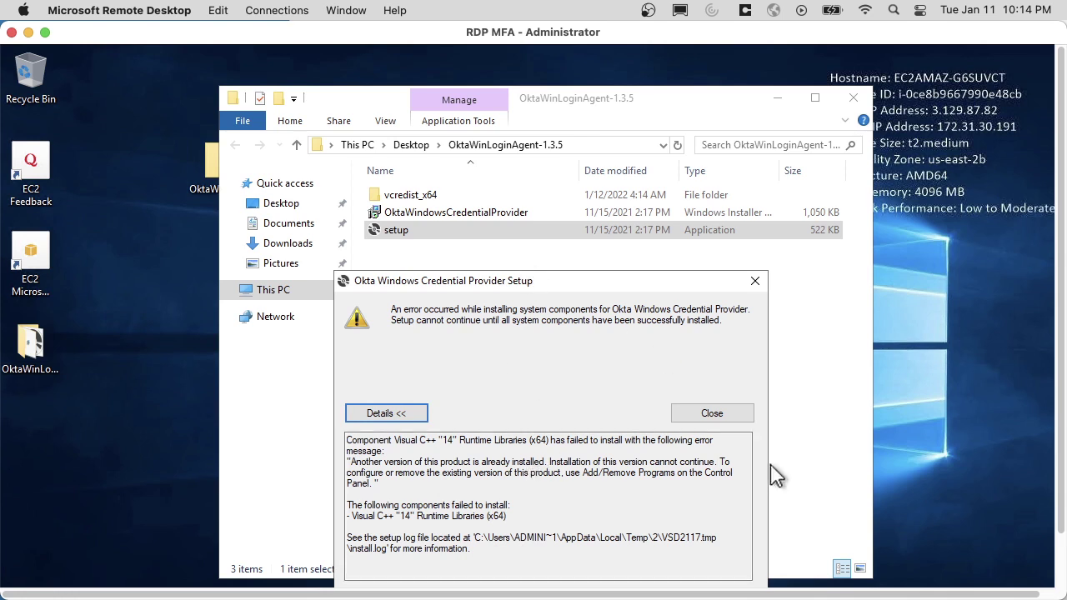
left_click(733, 413)
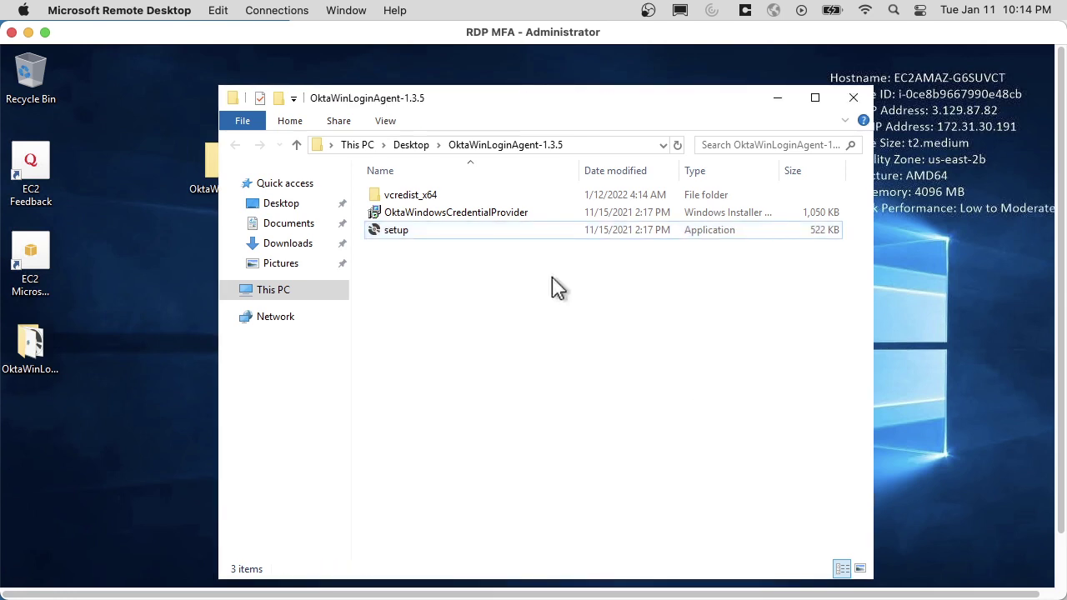
left_click(414, 215)
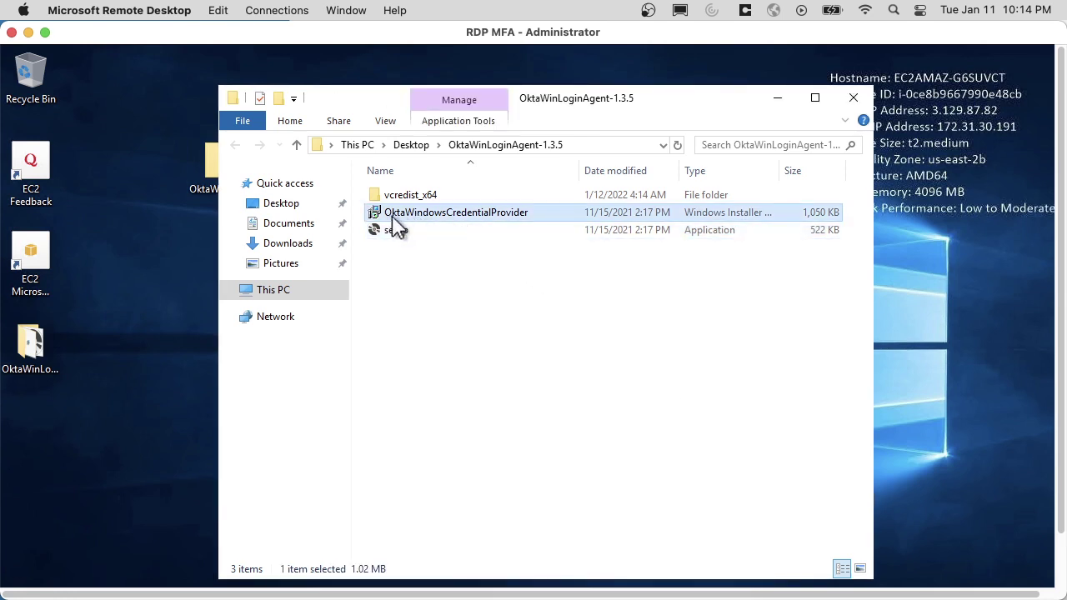
Launch the Okta Windows Credential Provider installer and advance to App Configuration.
double_click(468, 215)
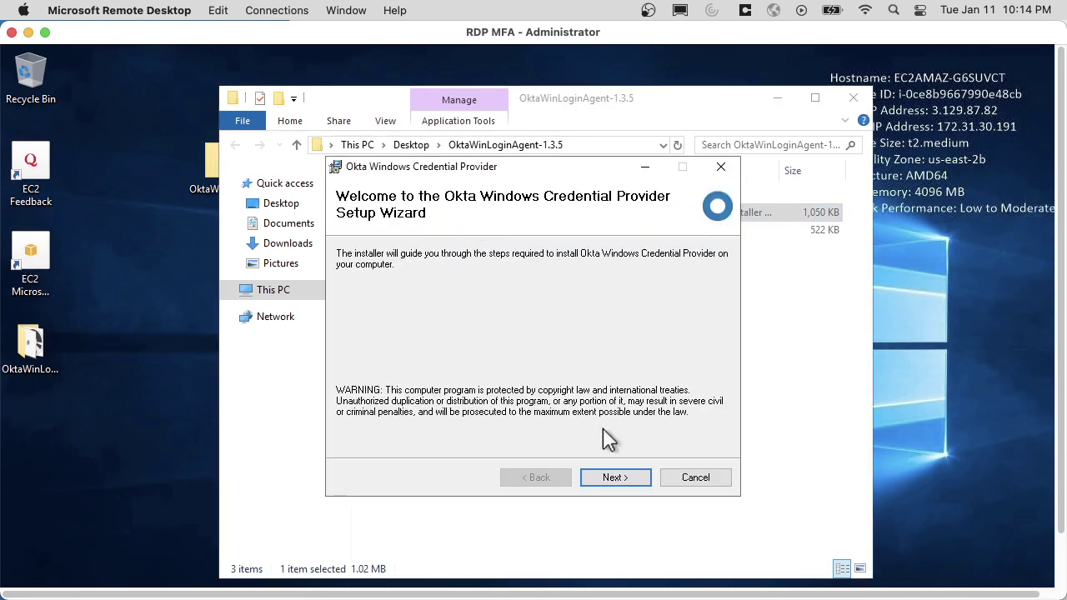
left_click(615, 478)
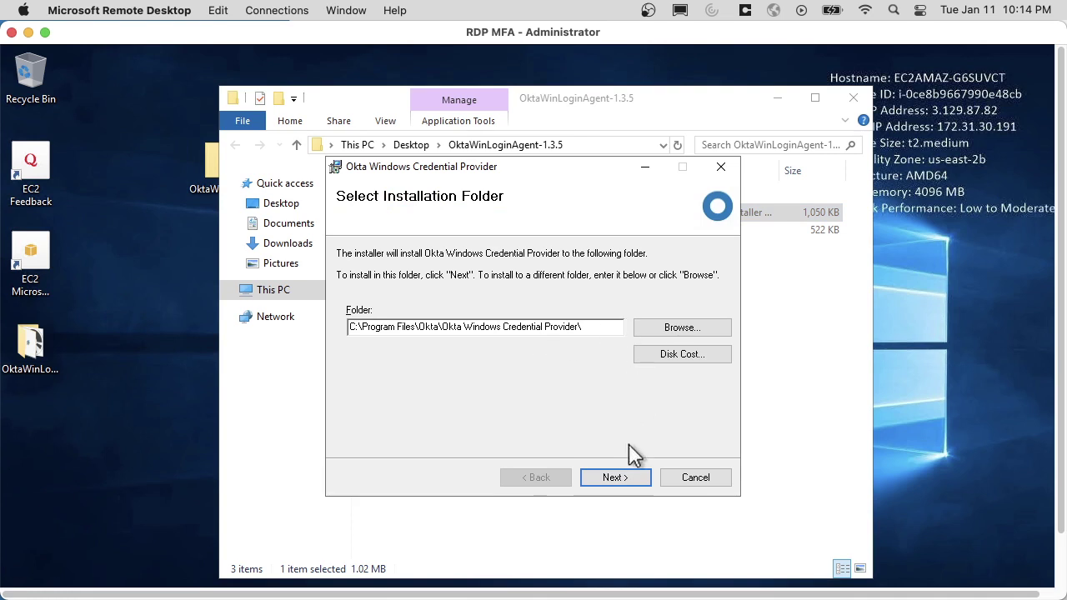
left_click(630, 478)
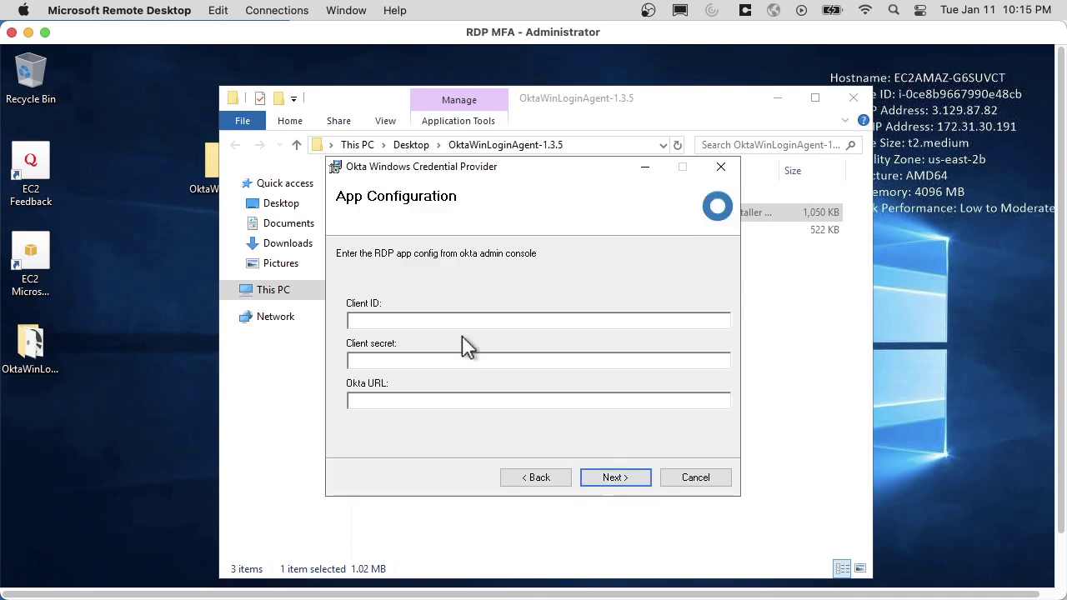
left_click(461, 322)
Copy the RDP app's Client ID from the admin console into the installer.
key("super+Tab")
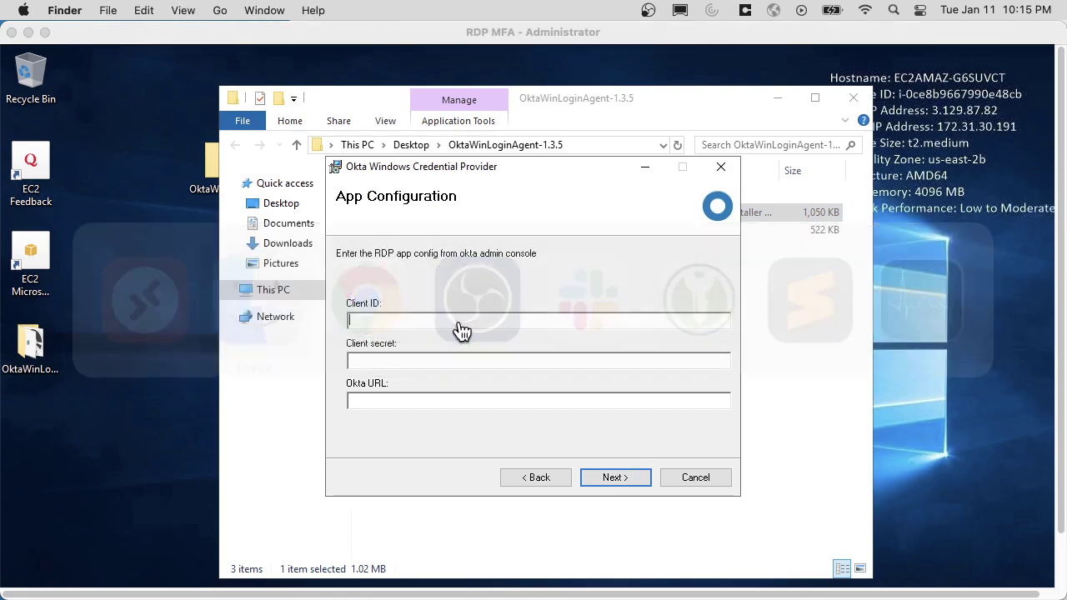
key("super+Tab")
key("super+Tab")
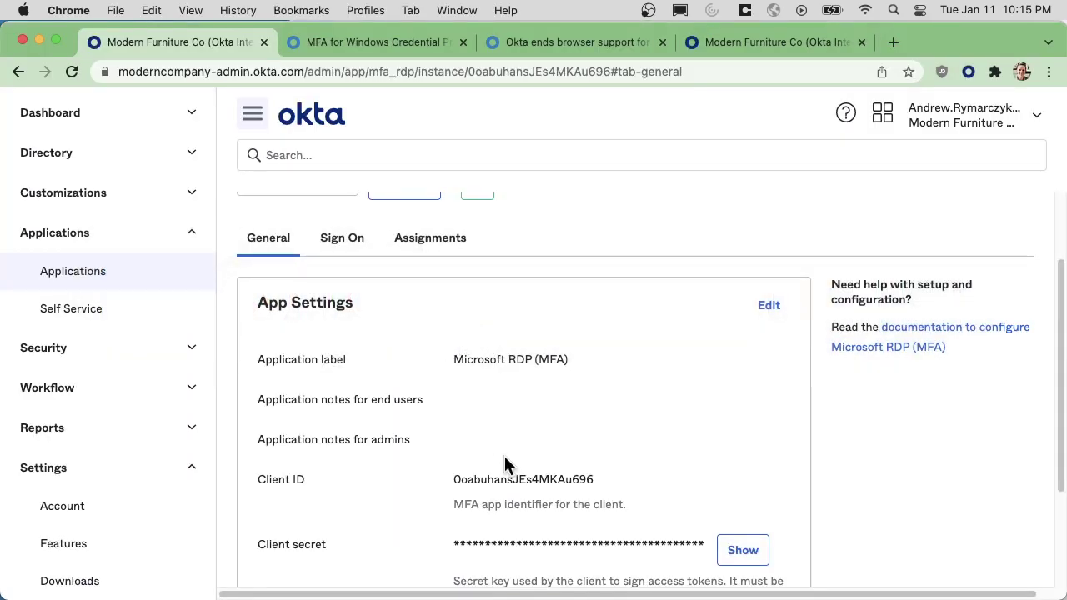
double_click(512, 471)
right_click(519, 478)
left_click(553, 451)
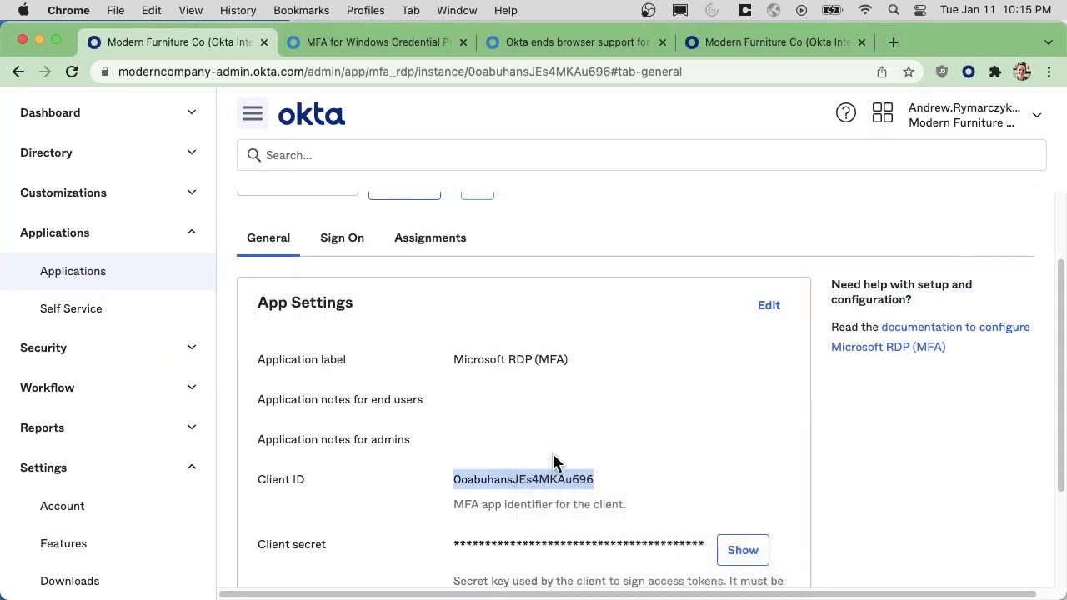
key("super+Tab")
key("super+Tab")
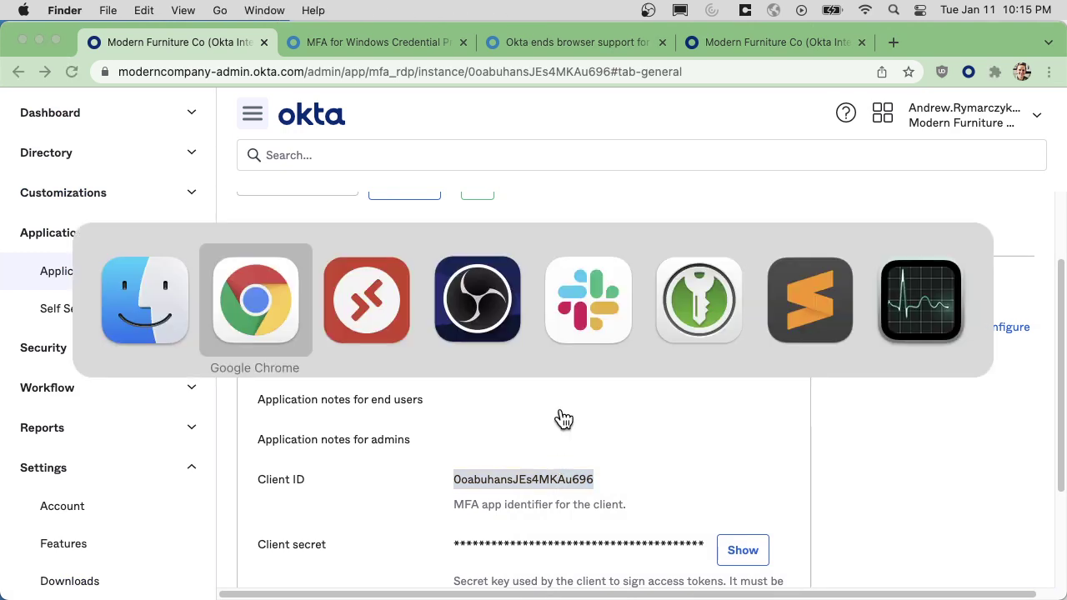
key("super+v")
key("super+Tab")
key("super+Tab")
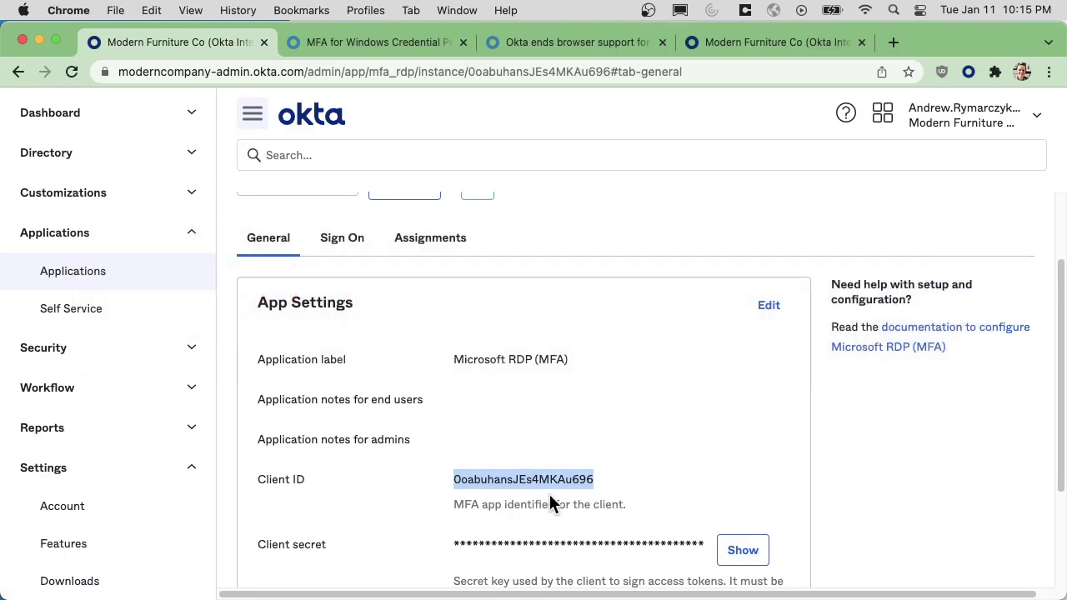
Reveal the client secret and paste it into the installer's Client secret field.
left_click(743, 551)
double_click(622, 548)
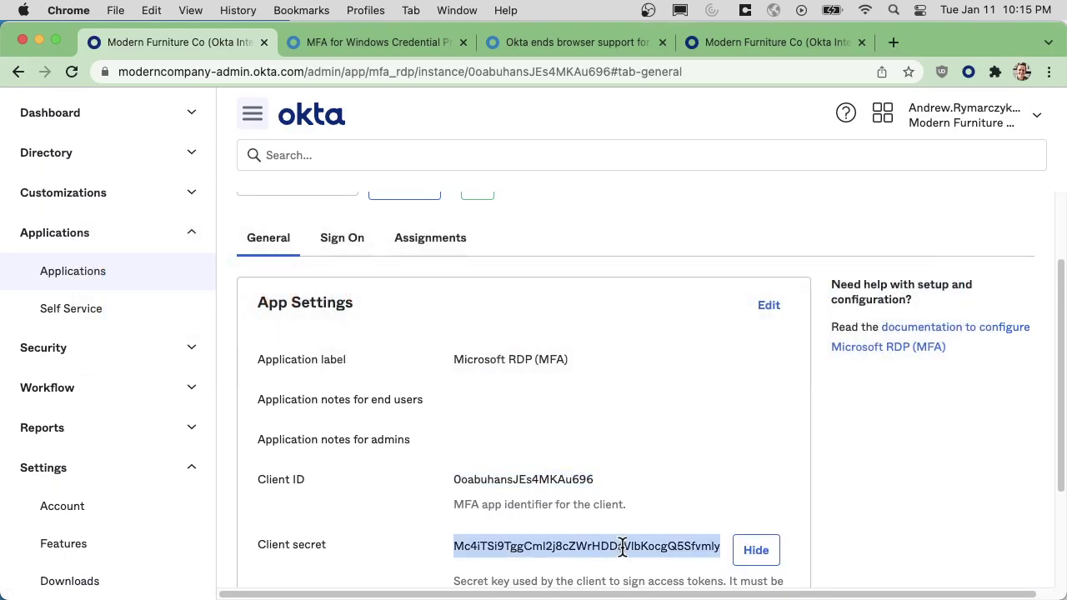
key("super+Tab")
key("super+Tab")
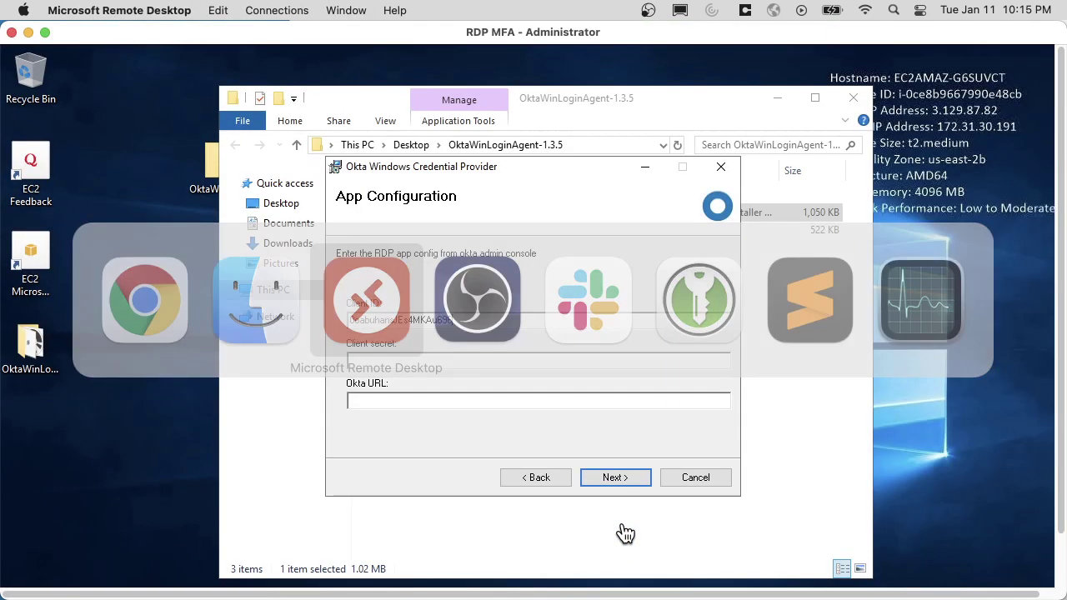
left_click(415, 361)
key("ctrl+v")
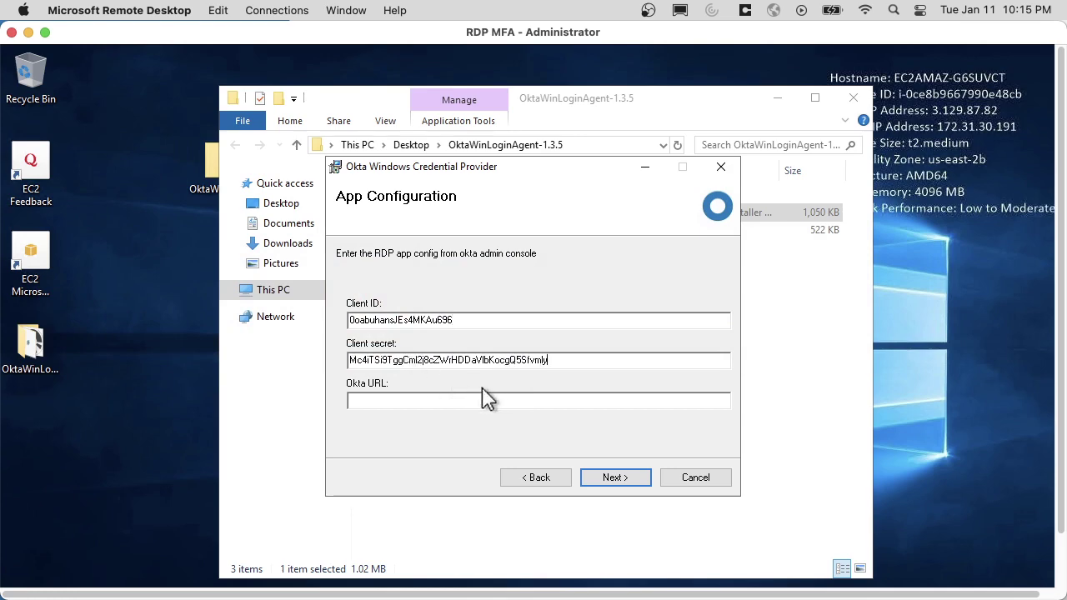
key("super+Tab")
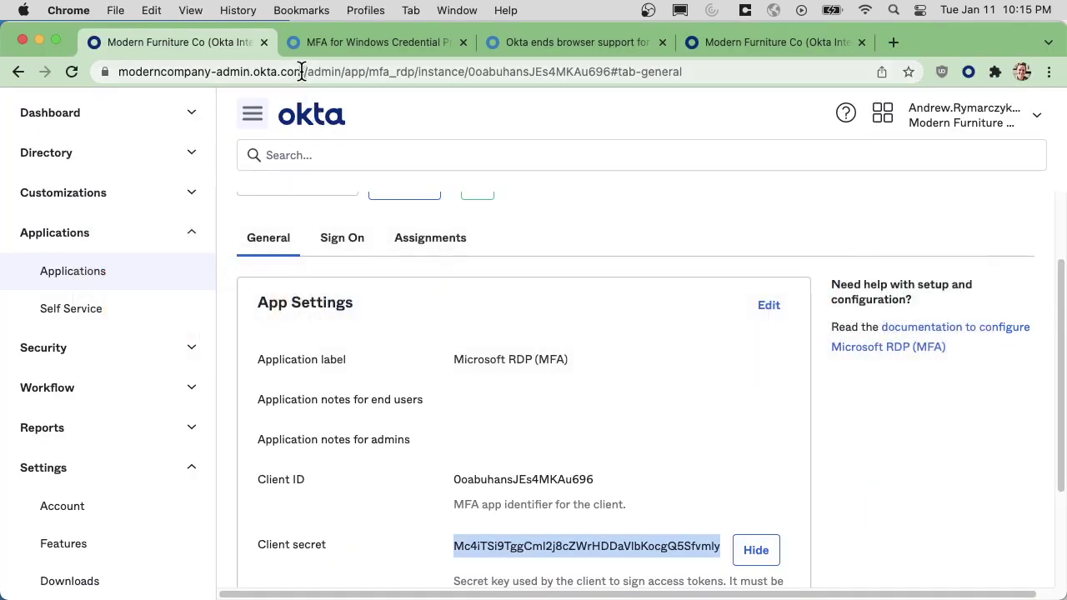
Edit the browser address to remove '-admin', leaving the plain org URL.
left_click(302, 72)
key("Right")
left_click(250, 72, "shift")
left_click(289, 75, "shift")
key("BackSpace")
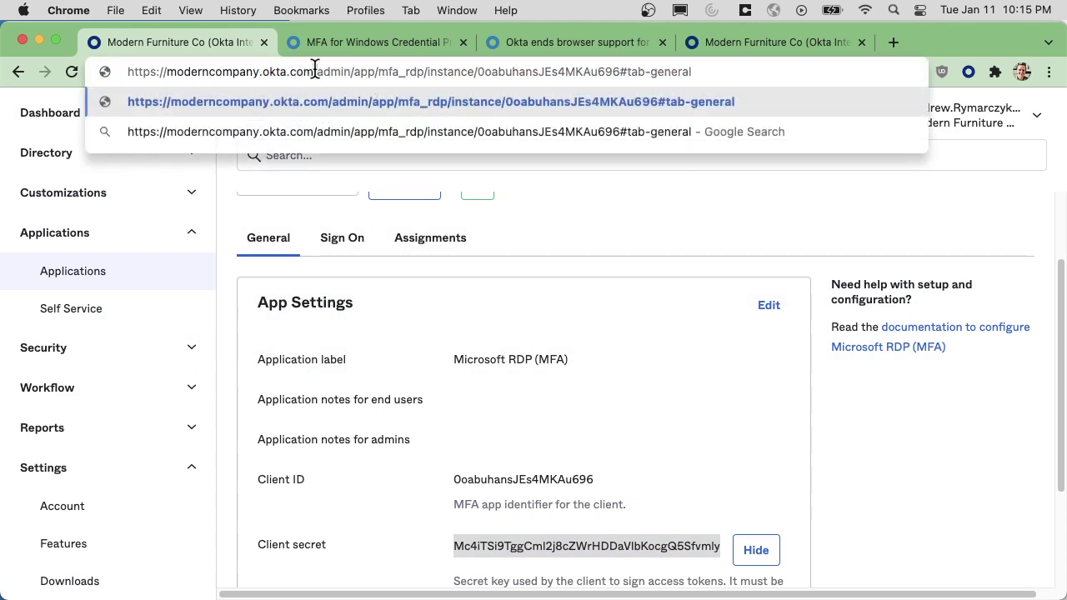
left_click_drag(315, 71, 127, 72)
right_click(142, 71)
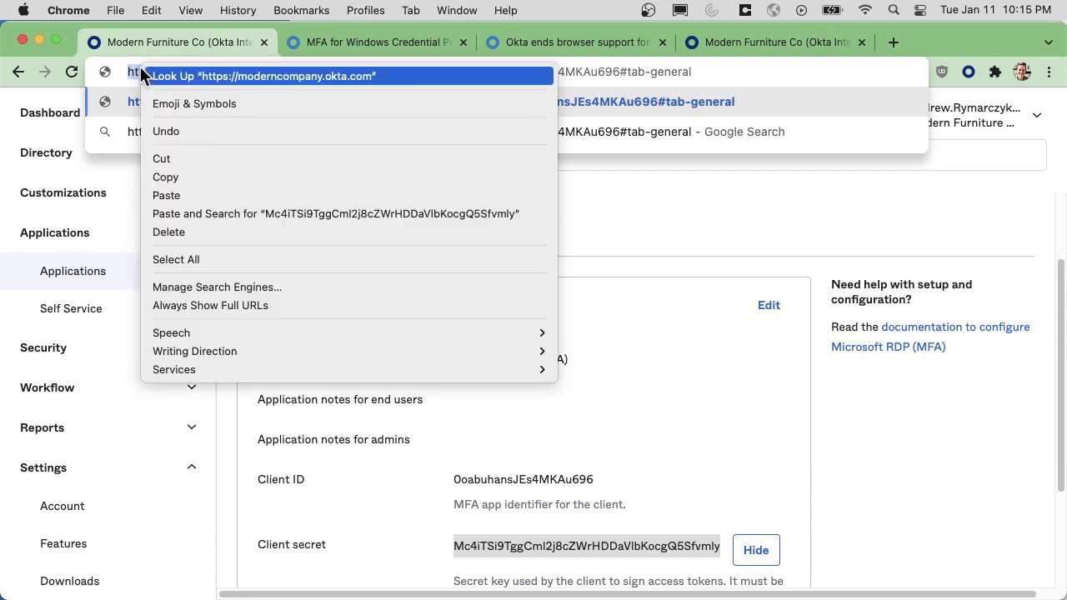
left_click(190, 177)
key("super+Tab")
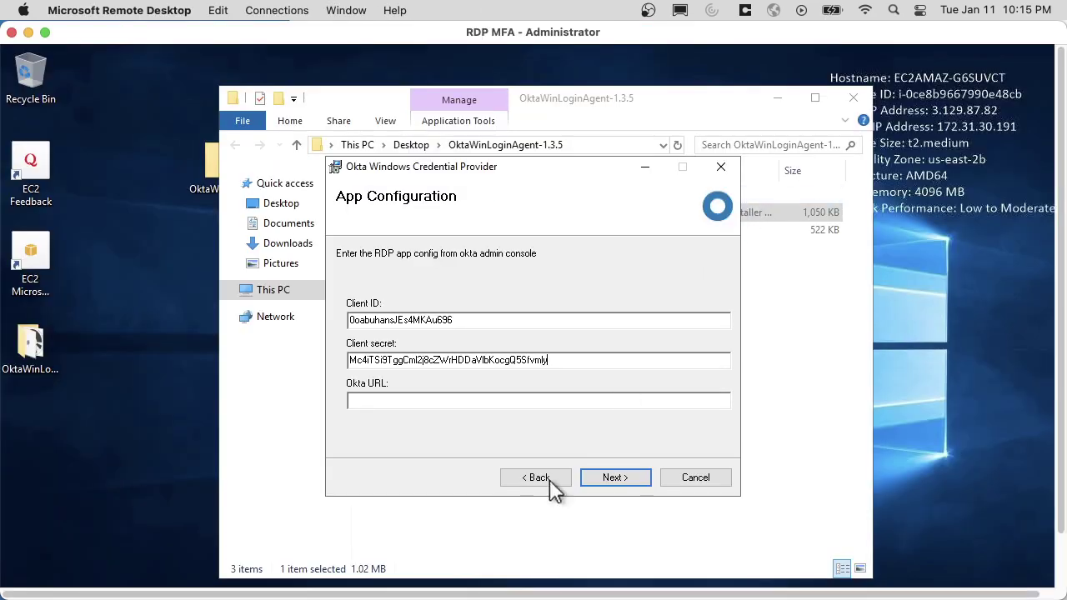
key("super+v")
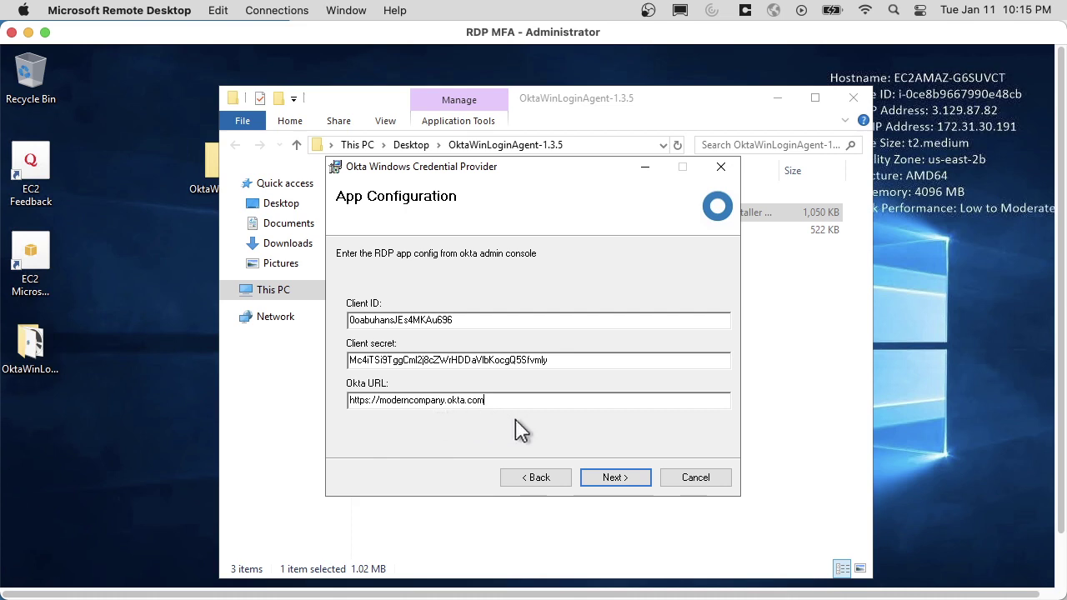
Install the Credential Provider with all extra options left unchecked, then close the installer.
left_click(617, 478)
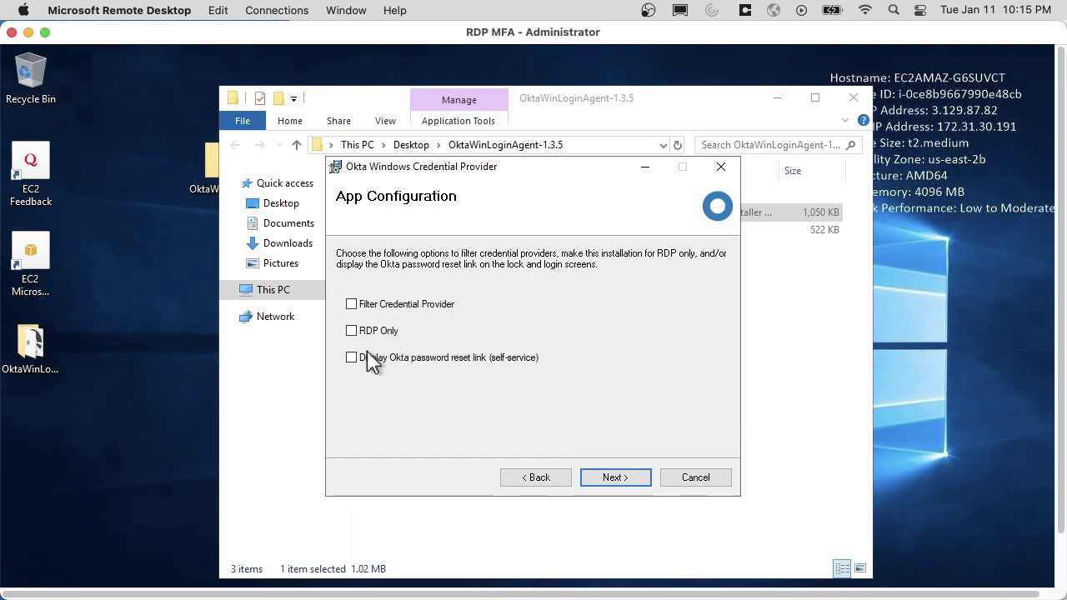
left_click(614, 478)
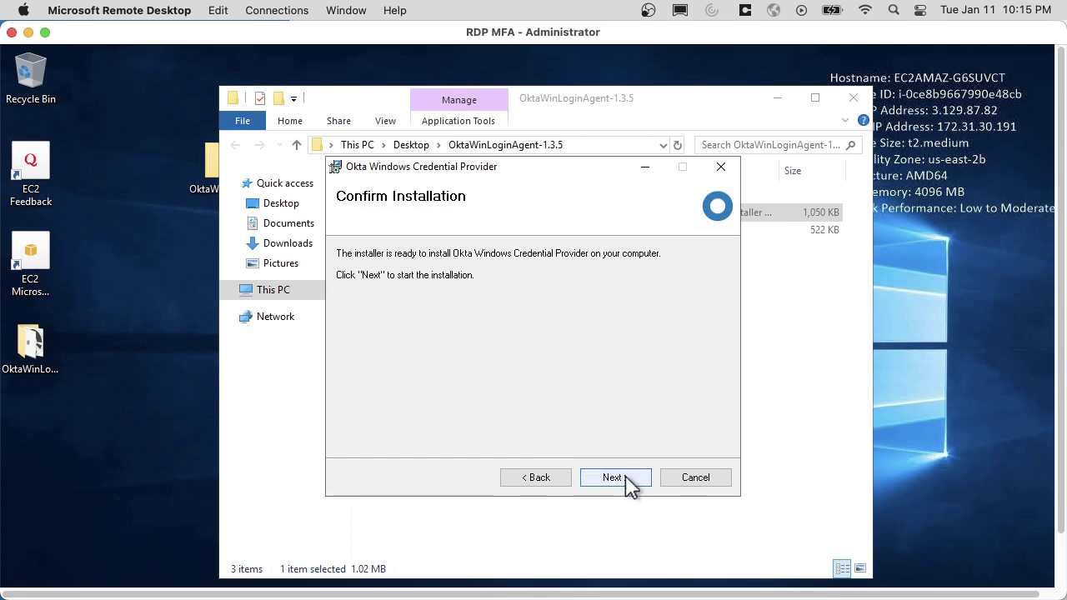
left_click(625, 479)
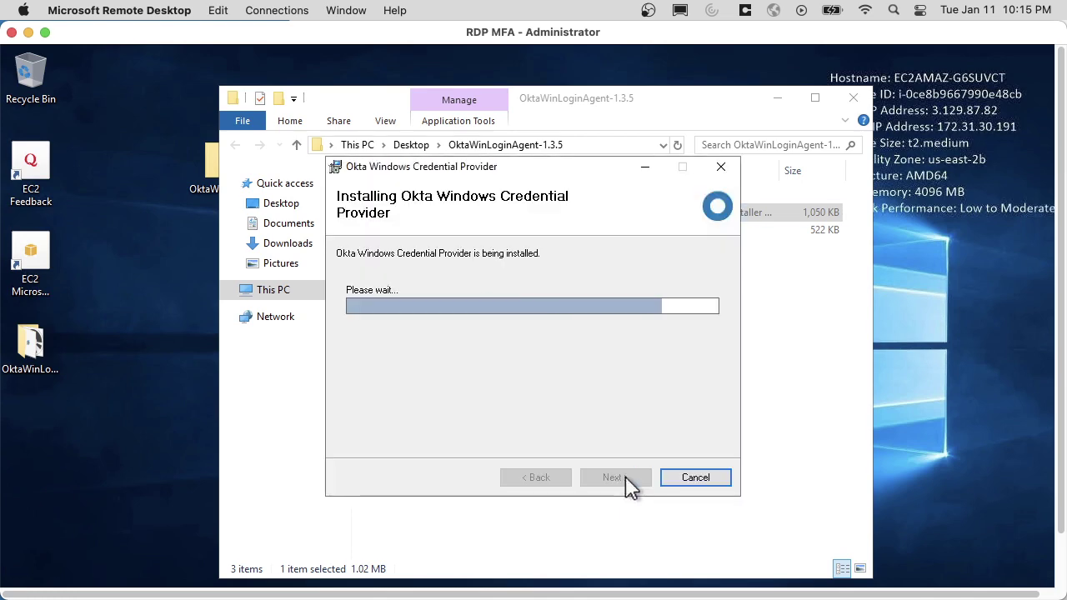
left_click(626, 479)
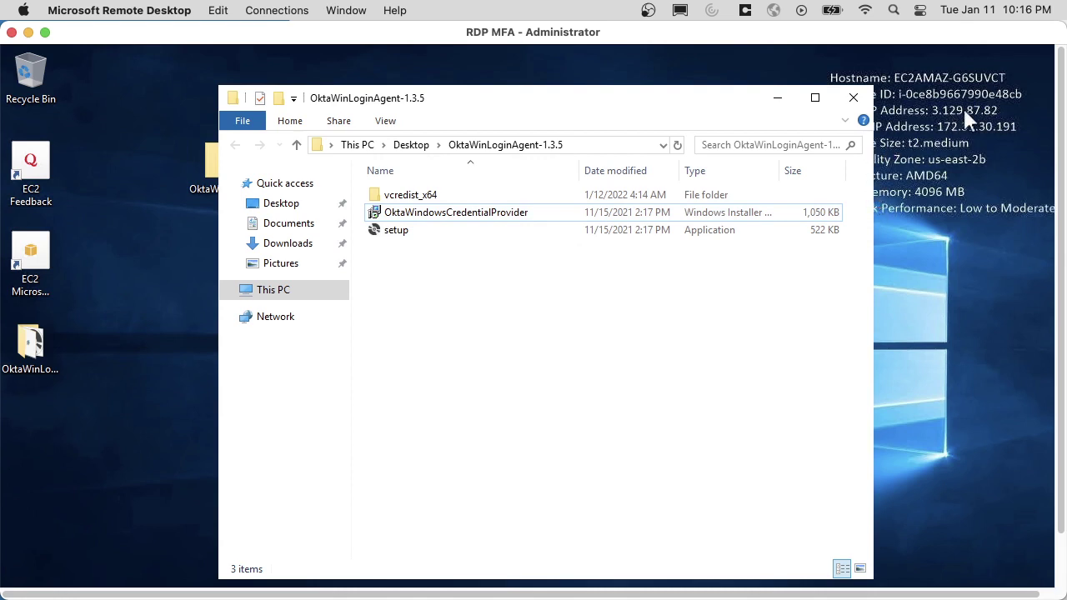
Close the installer folder window and clear the zip file selection on the desktop.
left_click(854, 98)
left_click_drag(1059, 103, 1052, 238)
left_click(31, 569)
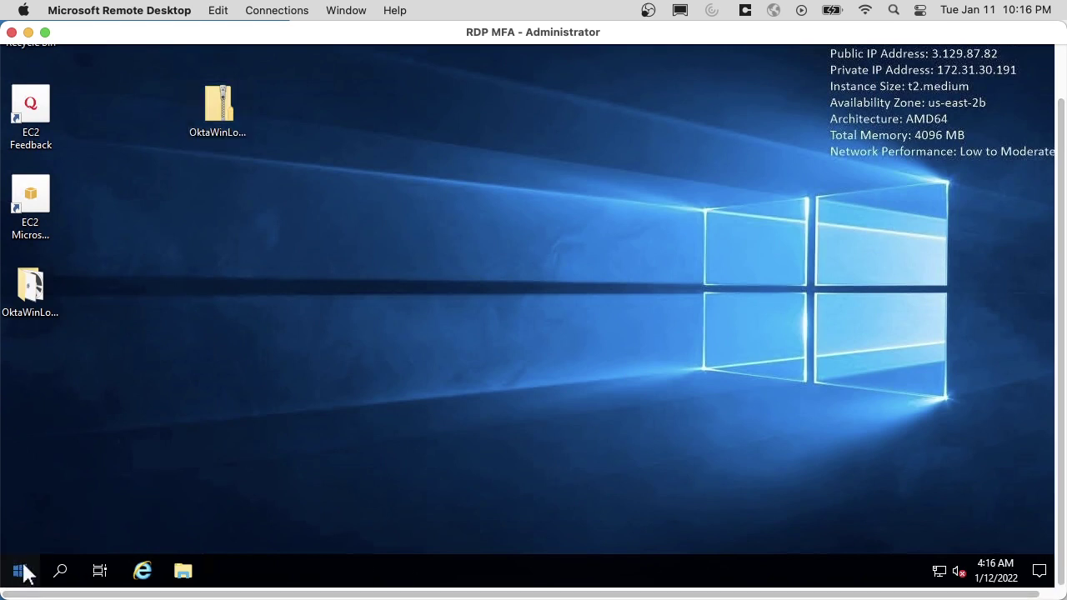
Launch Registry Editor on the remote server by running regedit.
left_click(56, 561)
type("regedit")
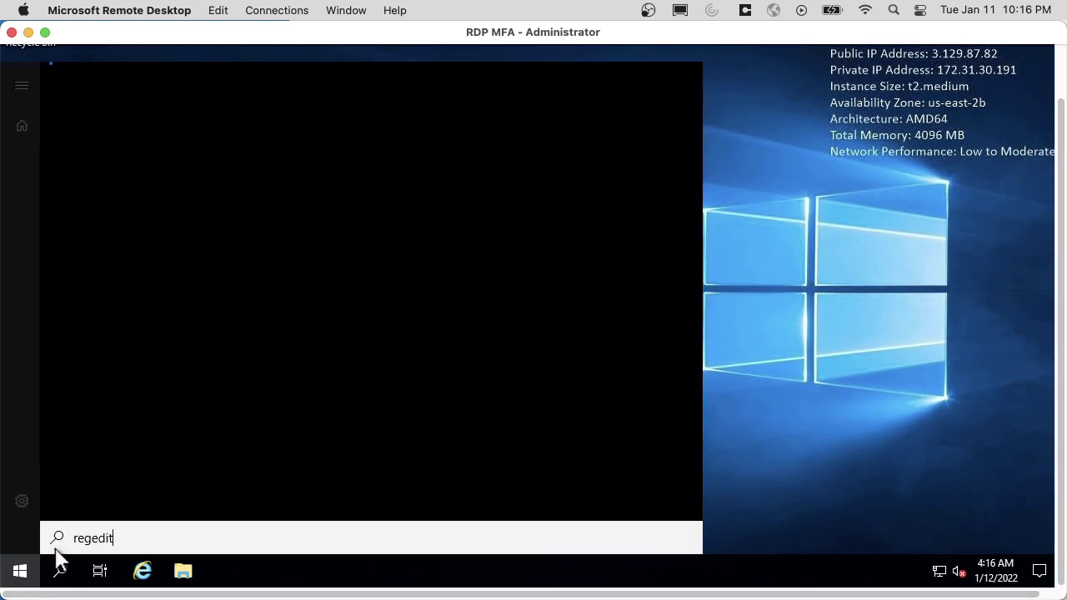
key("Escape")
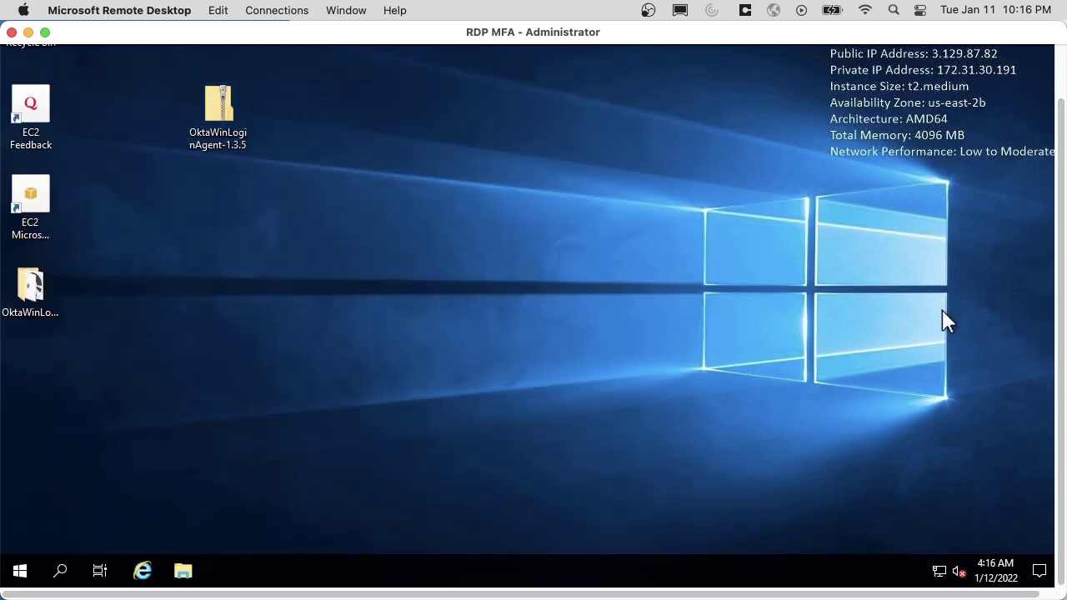
key("super+r")
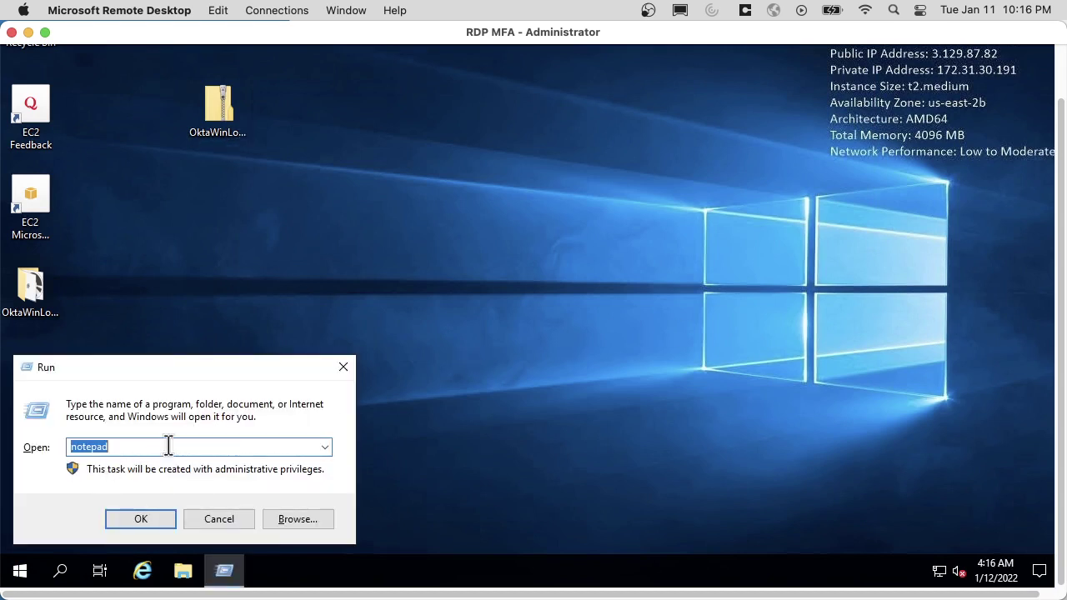
type("regedit")
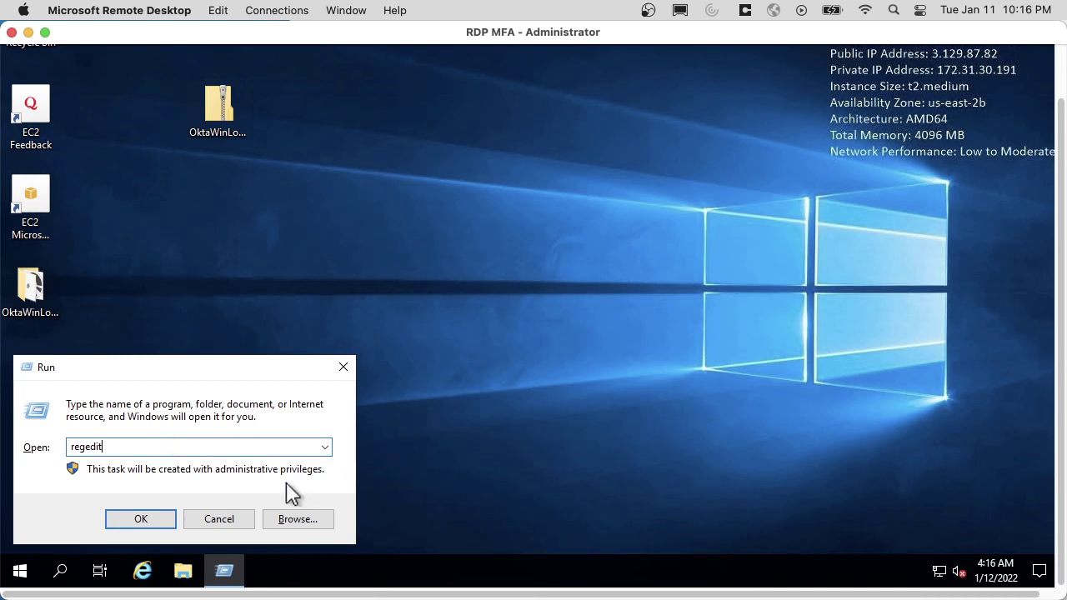
left_click(158, 520)
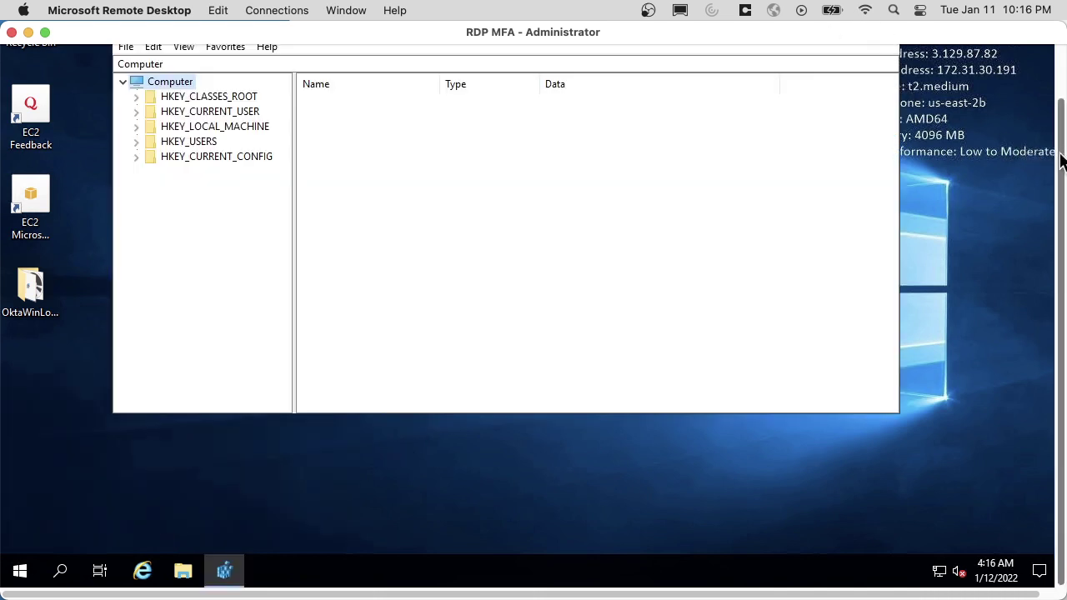
In Chrome, close the Okta Downloads page and bring up the TLS browser-support help article.
scroll(534, 317, "up", 2)
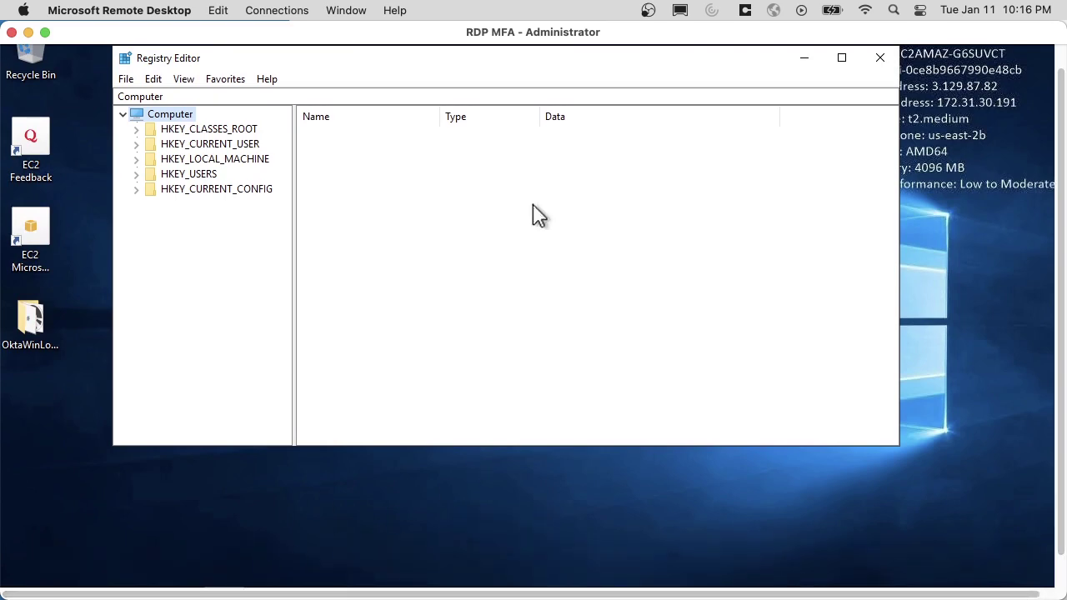
key("super+Tab")
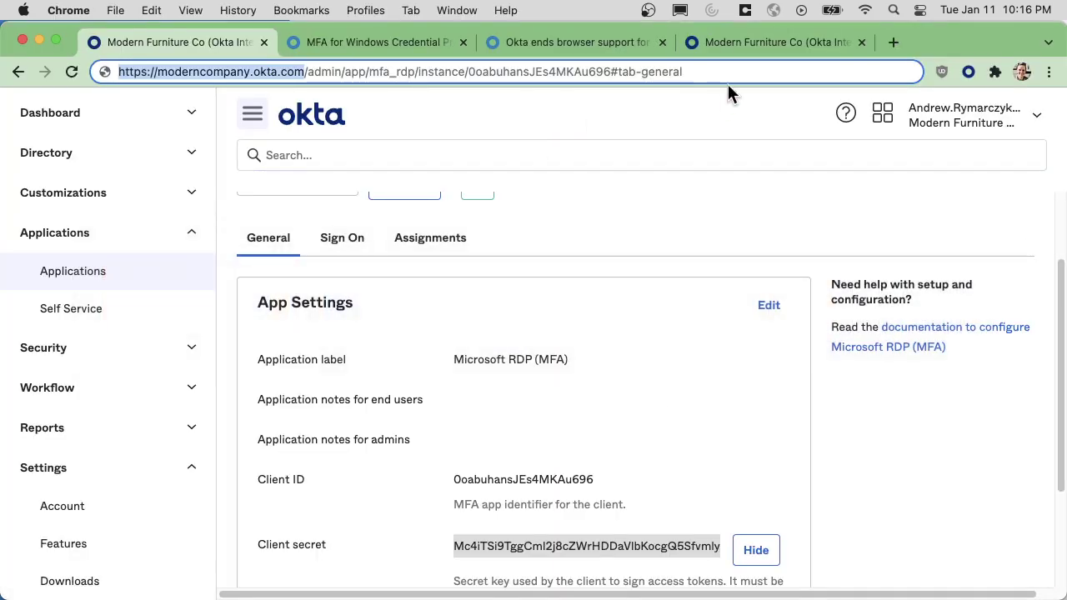
left_click(737, 48)
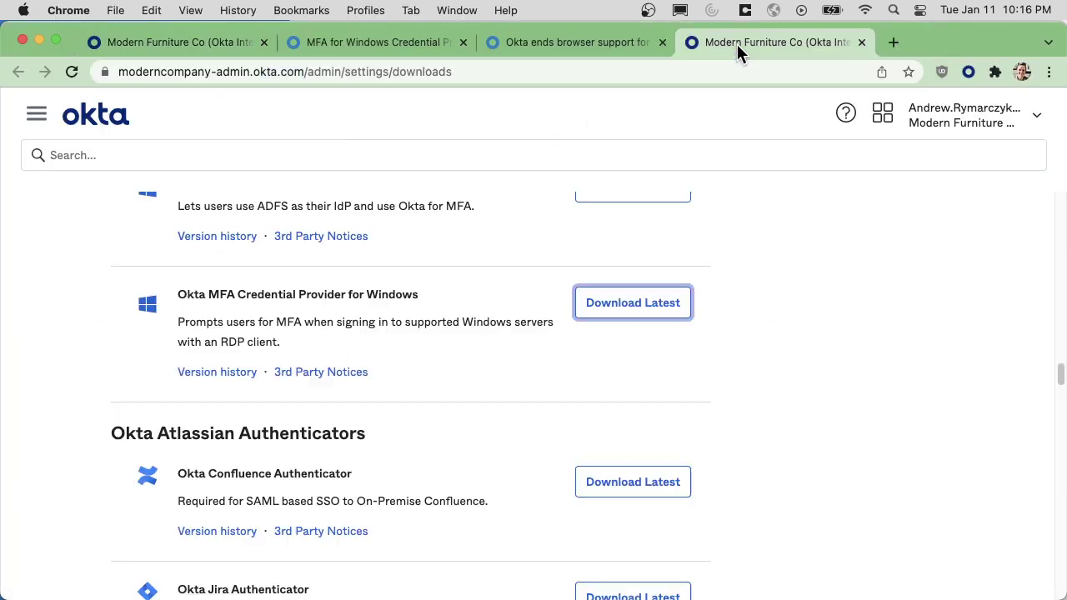
left_click(864, 42)
left_click(583, 45)
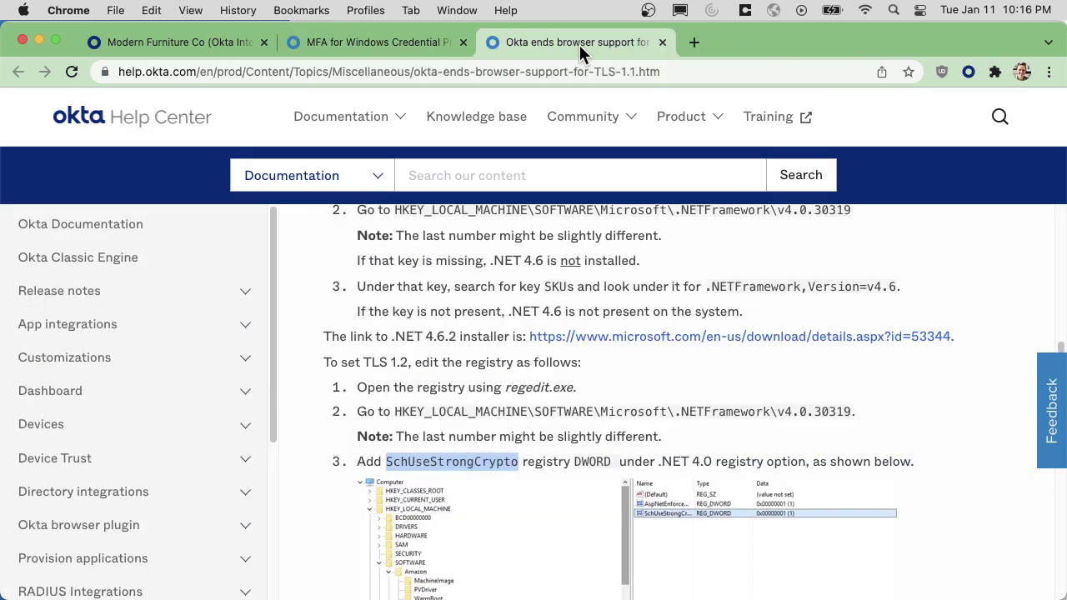
Copy the .NETFramework\v4.0.30319 registry path from the article and navigate Registry Editor to it.
left_click(597, 454)
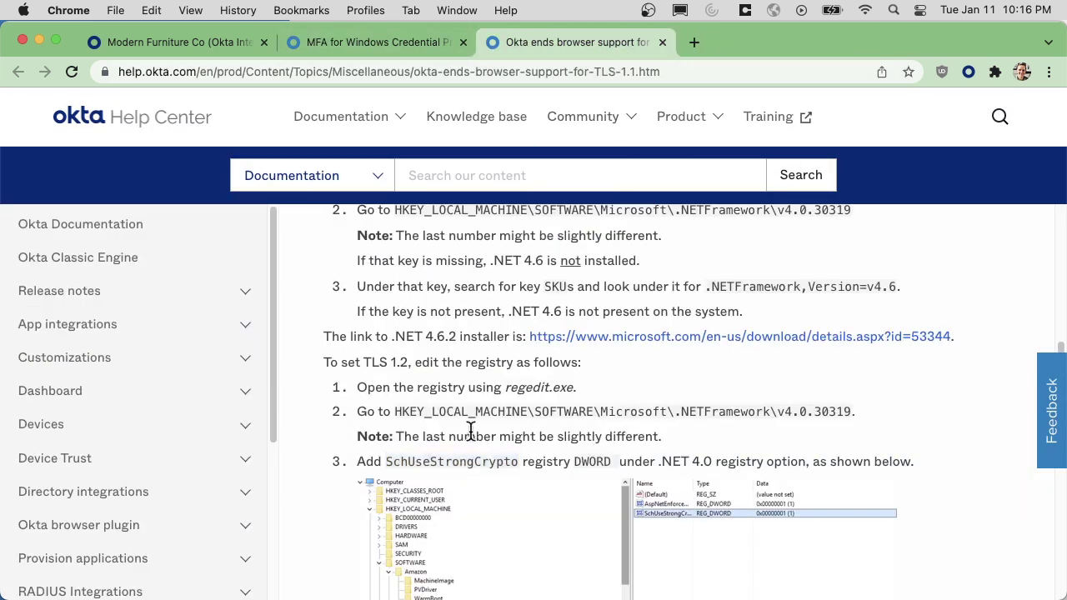
left_click_drag(397, 411, 847, 410)
right_click(840, 423)
left_click(517, 452)
key("super+Tab")
left_click(265, 96)
key("super+v")
key("Return")
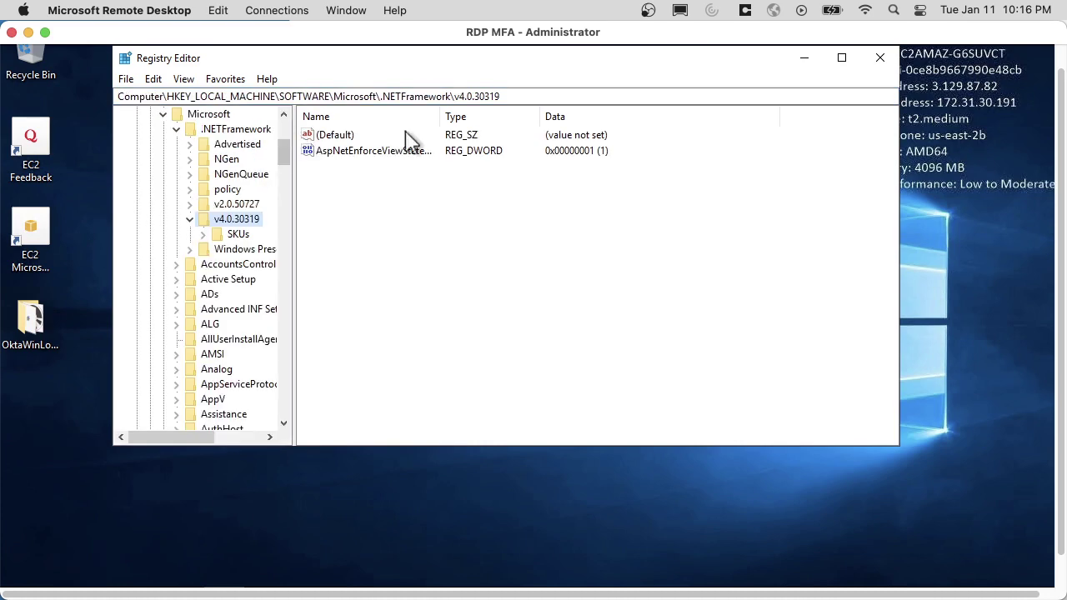
Copy the SchUseStrongCrypto value name from the help article.
key("super+Tab")
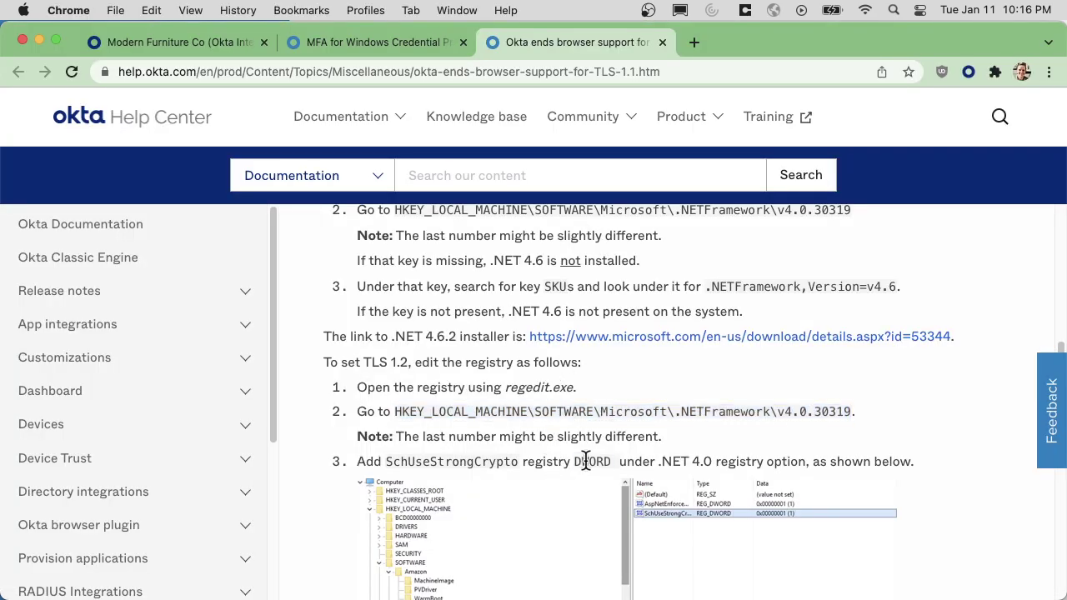
double_click(585, 462)
scroll(827, 522, "down", 4)
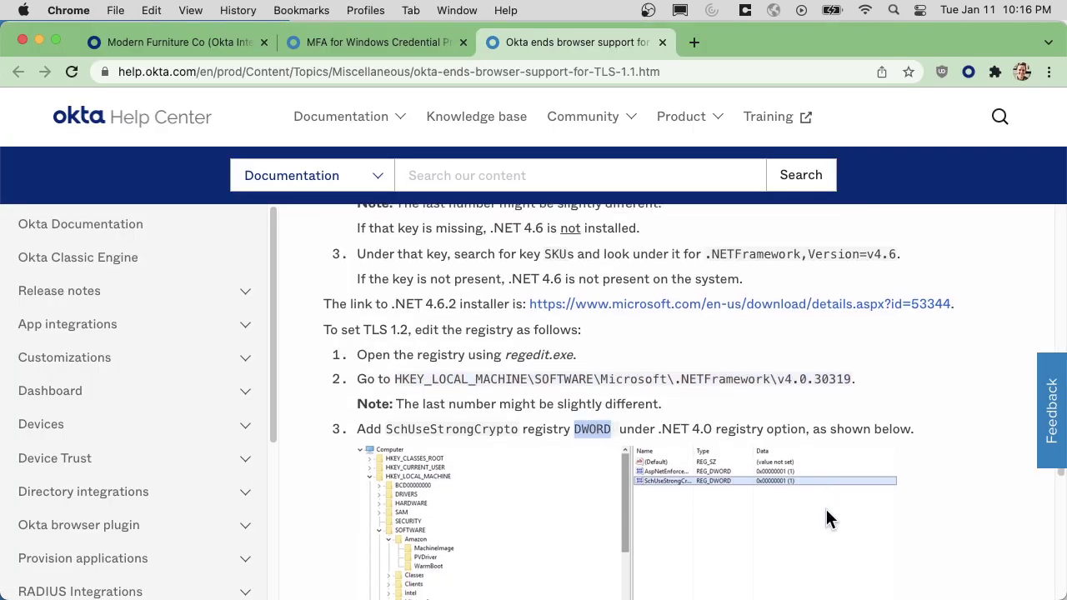
double_click(427, 297)
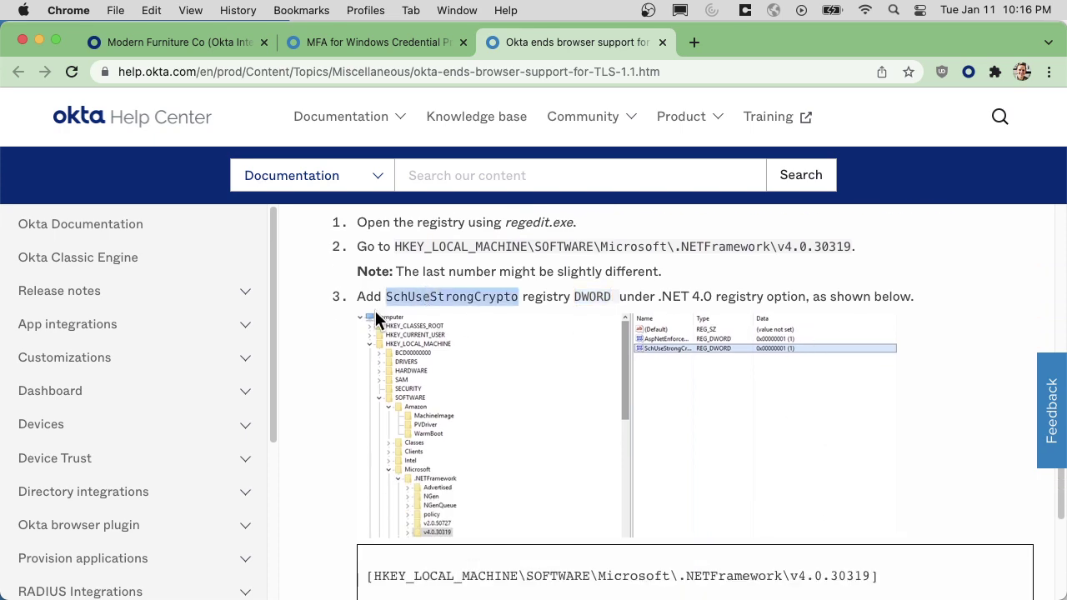
right_click(481, 297)
left_click(519, 333)
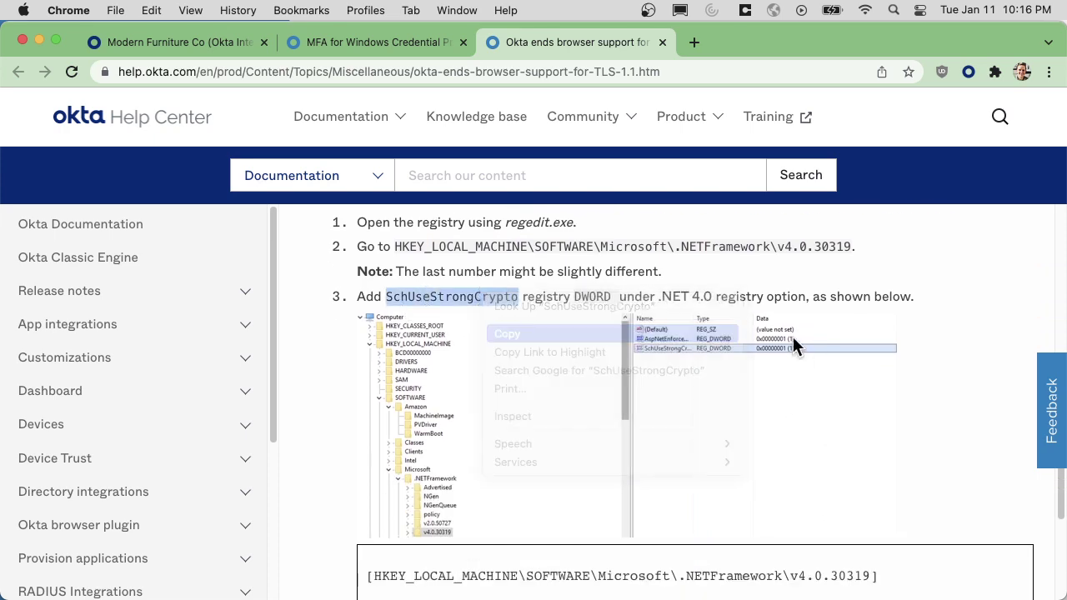
Add a SchUseStrongCrypto DWORD (32-bit) value with data 1 under v4.0.30319, then close Registry Editor.
key("super+Tab")
right_click(281, 163)
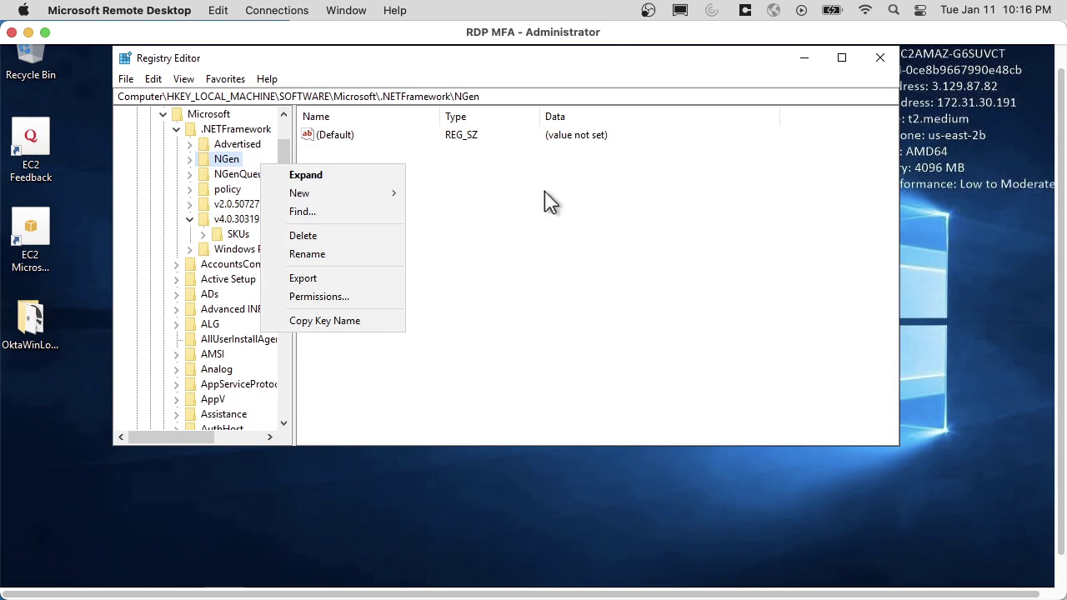
left_click(237, 234)
left_click(237, 218)
right_click(345, 174)
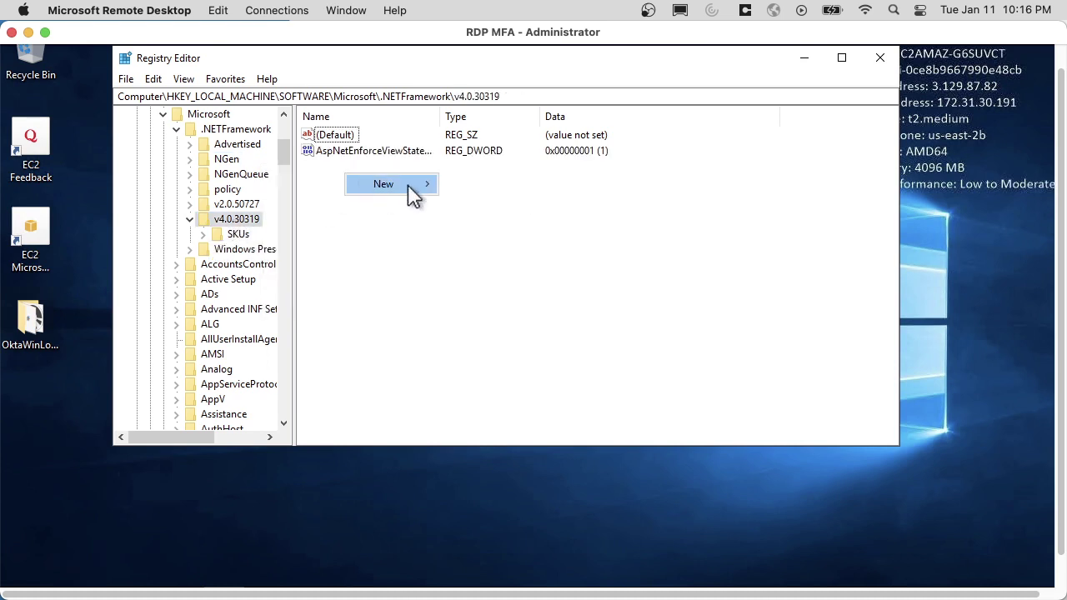
mouse_move(430, 184)
left_click(517, 245)
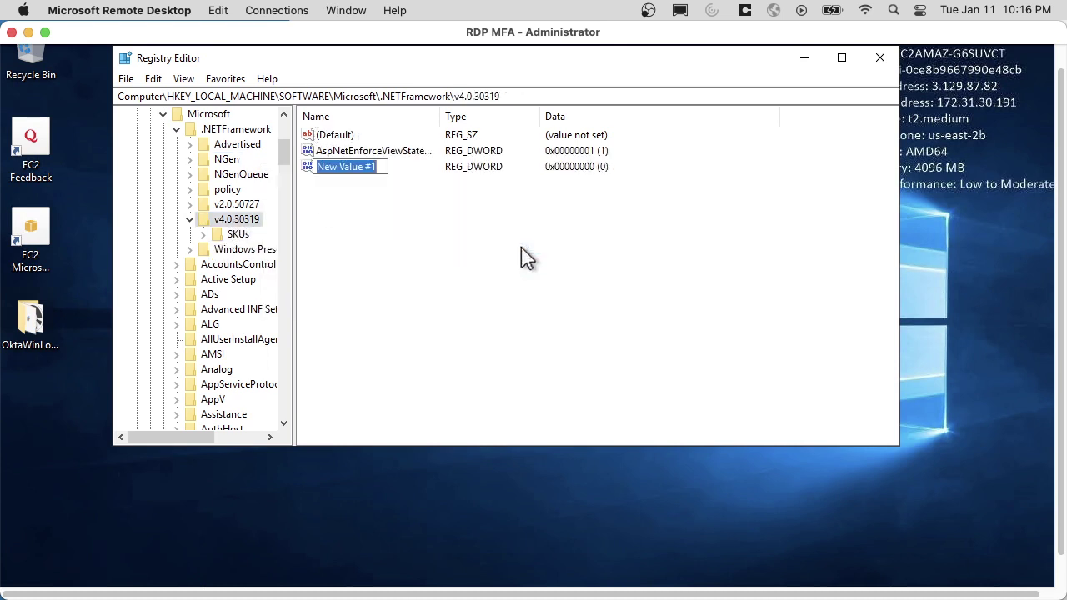
key("ctrl+v")
key("Return")
key("Return")
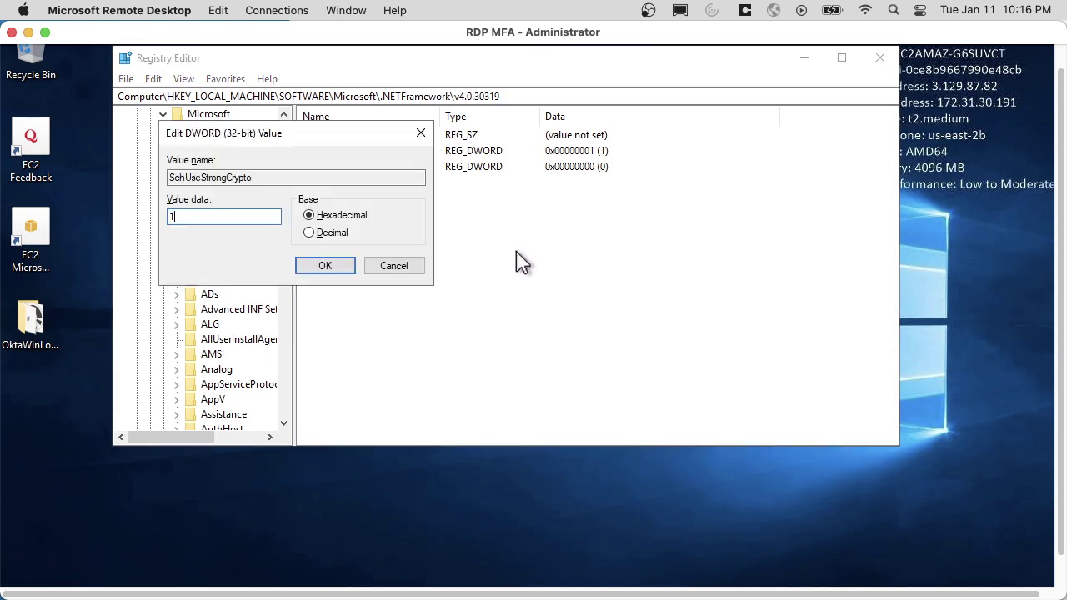
left_click(313, 267)
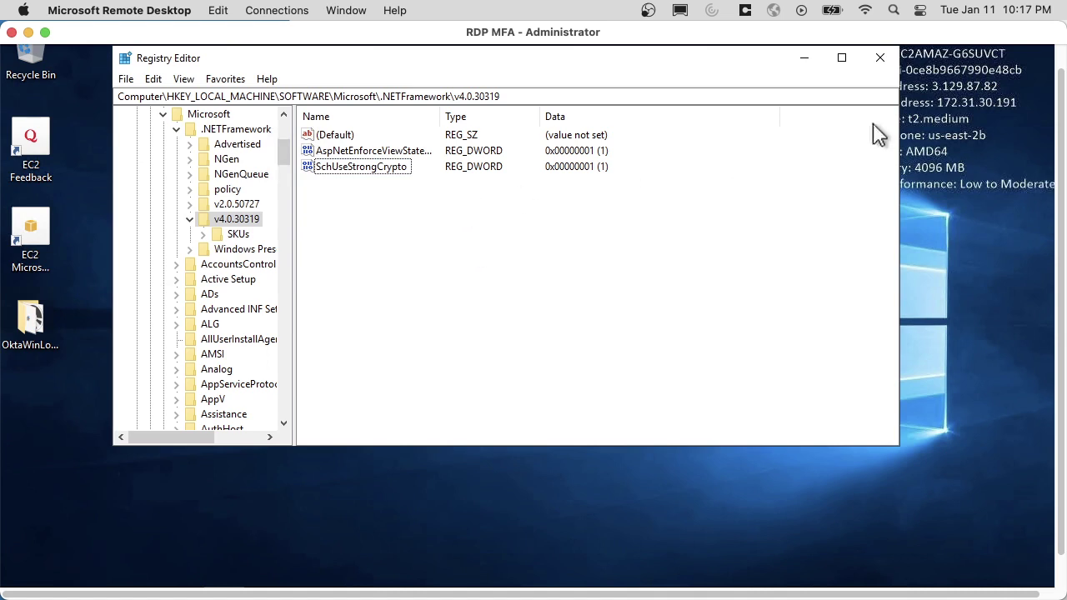
left_click(880, 58)
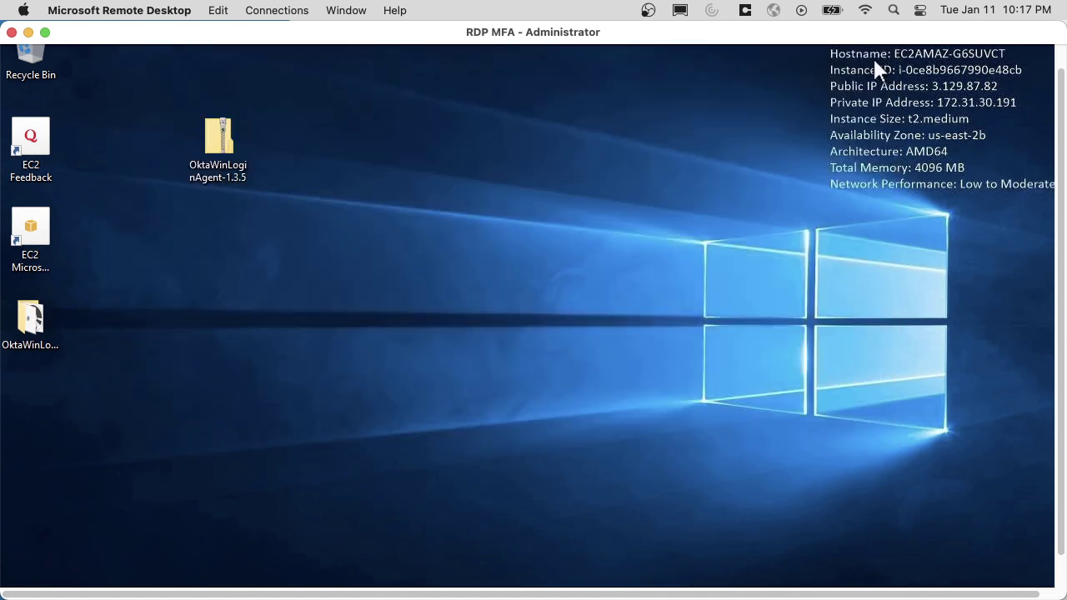
Open Computer Management from the Start menu and begin a new user under Local Users and Groups.
scroll(533, 317, "down", 2)
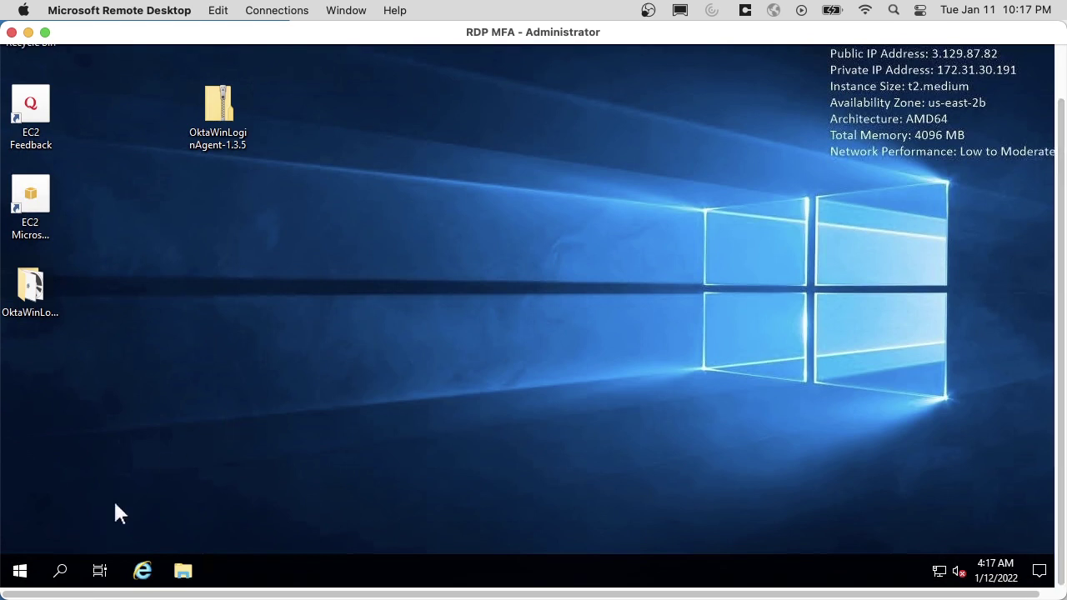
right_click(20, 574)
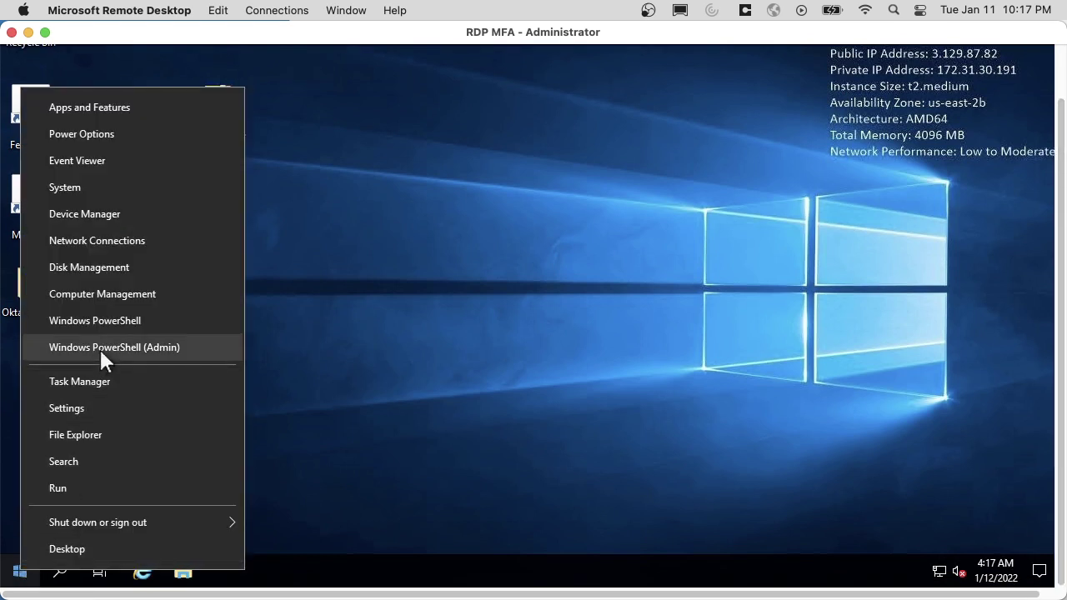
left_click(150, 300)
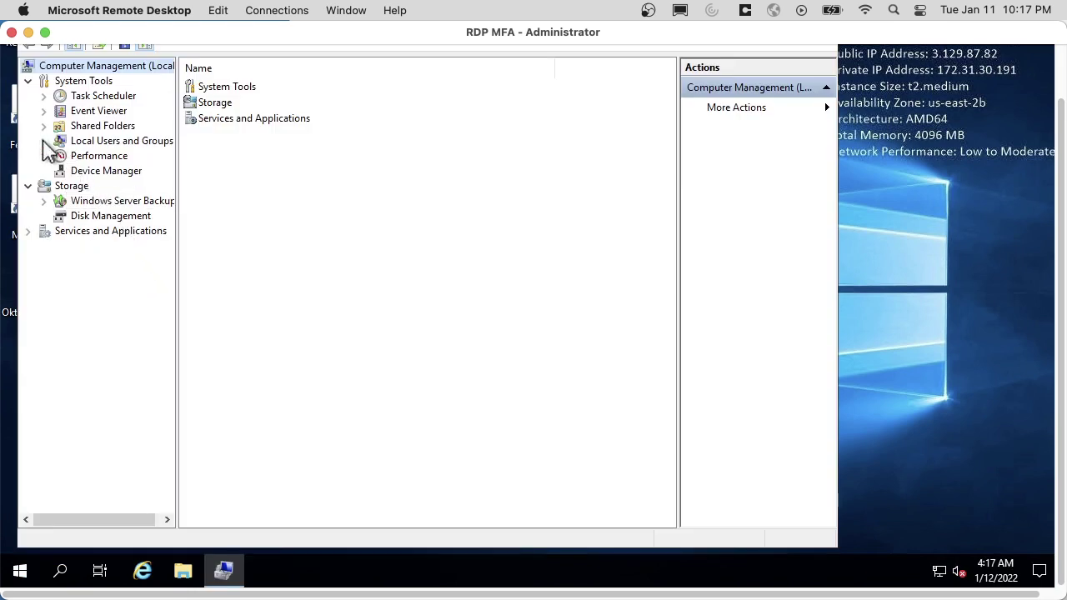
left_click(44, 141)
right_click(107, 159)
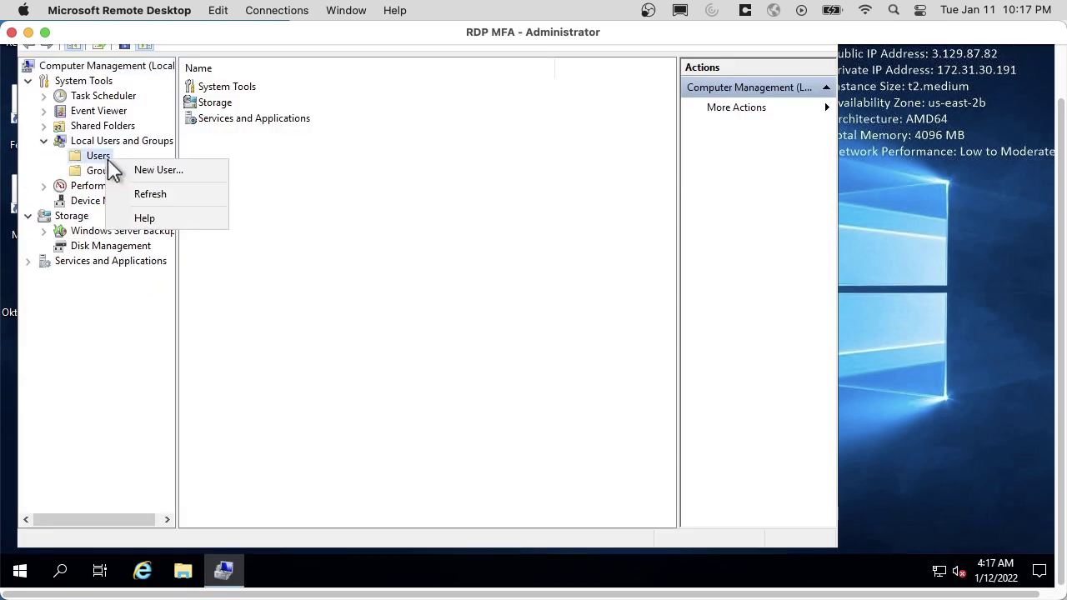
left_click(180, 171)
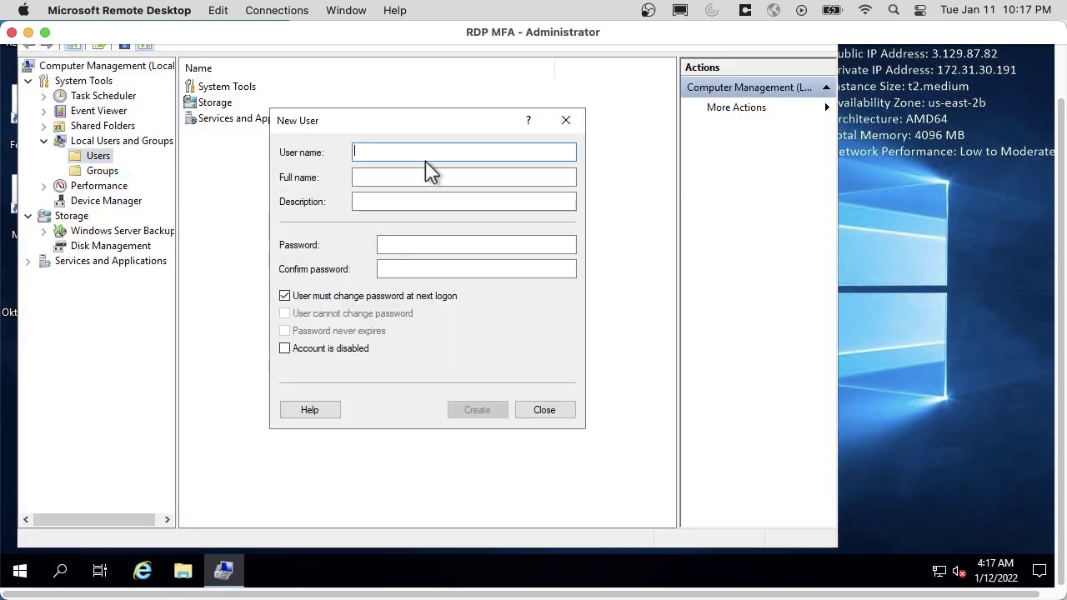
Create the RDP test user with description RDP, a password, no forced change, never expiring.
type("andrew.rdp")
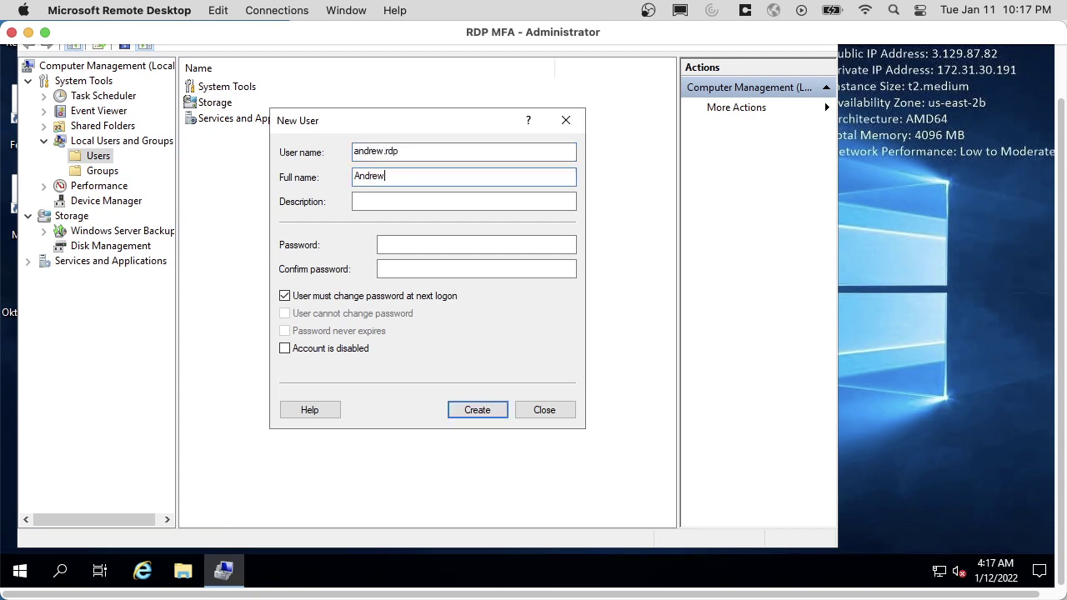
key("Tab")
type("R")
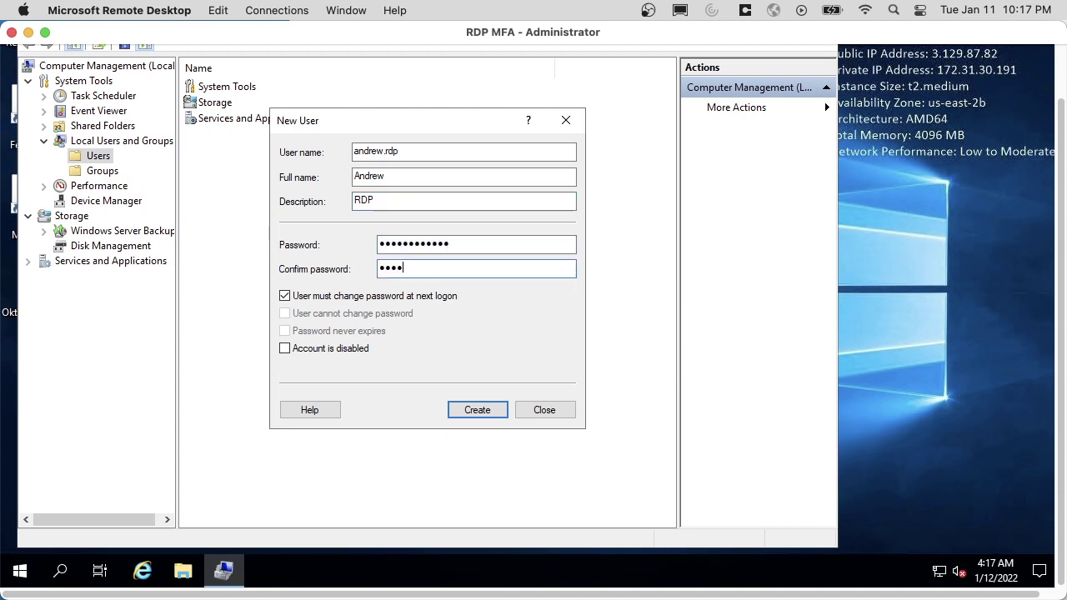
type("••")
key("Tab")
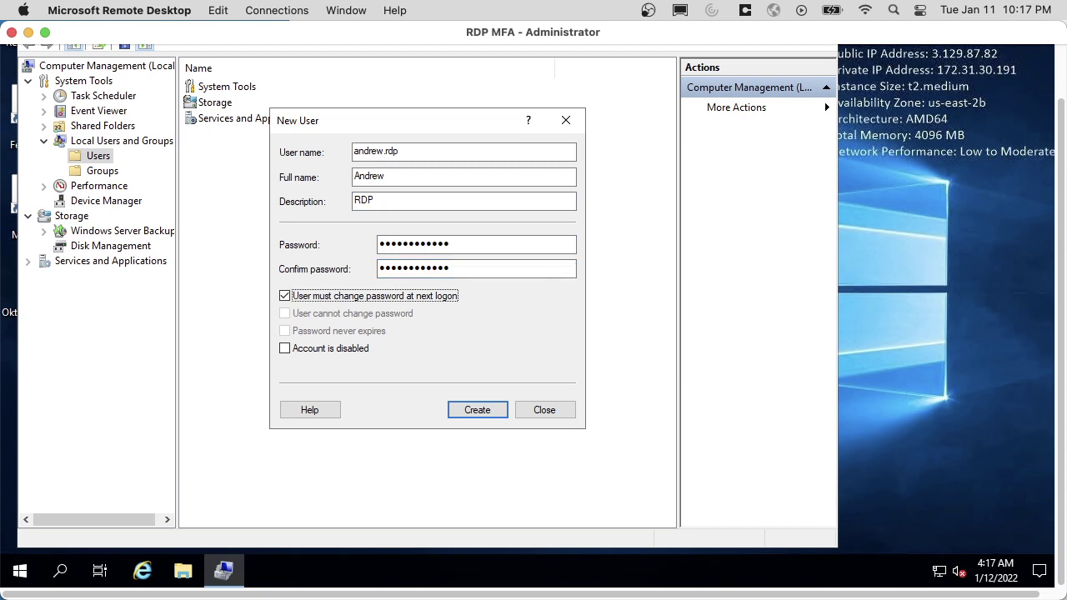
key("space")
key("Tab")
key("Tab")
key("space")
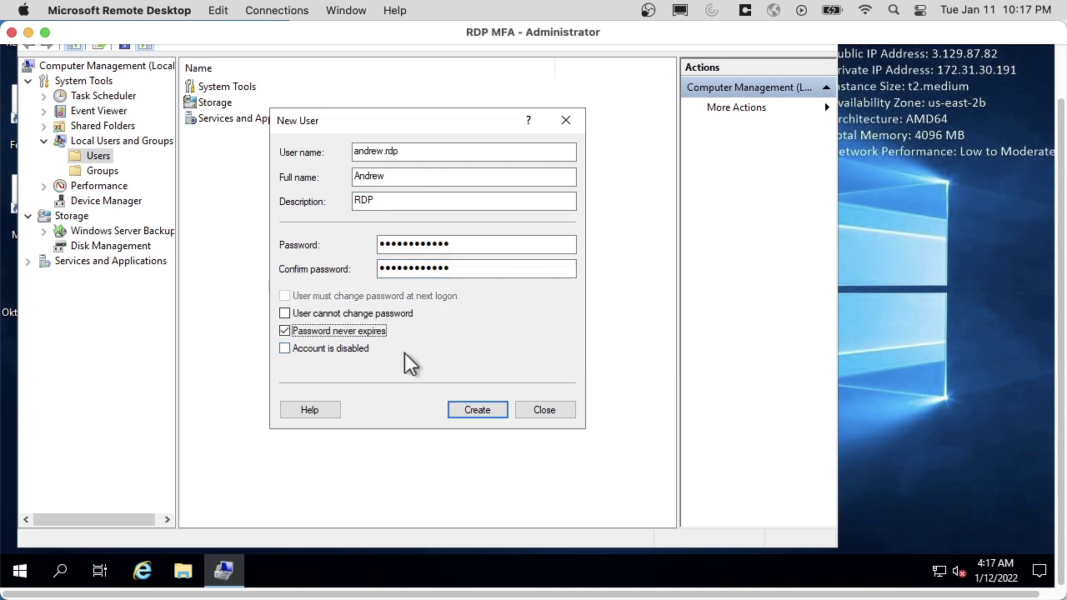
left_click(478, 412)
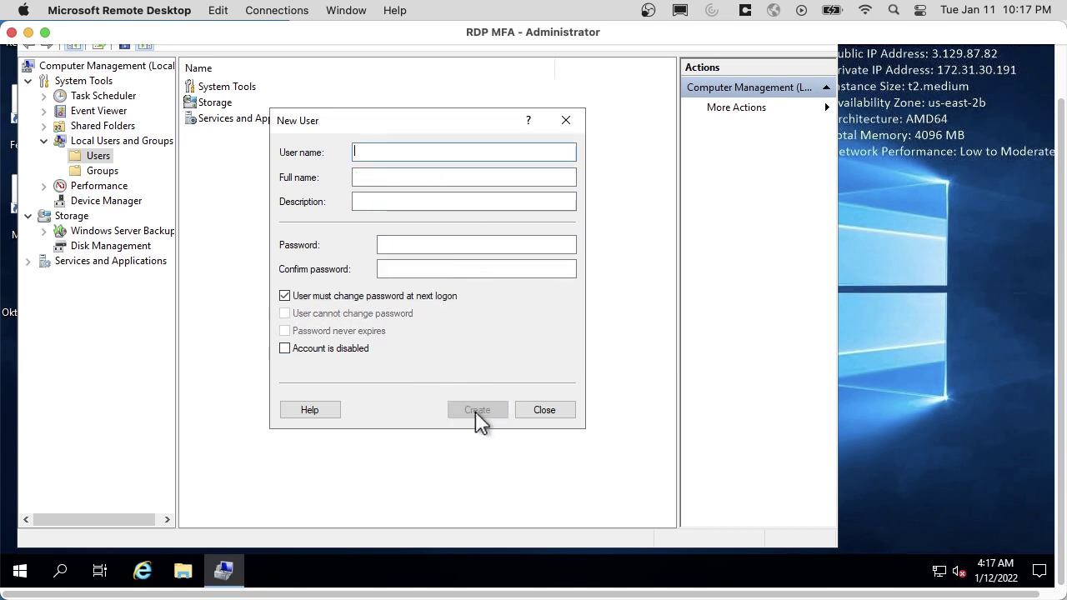
left_click(542, 417)
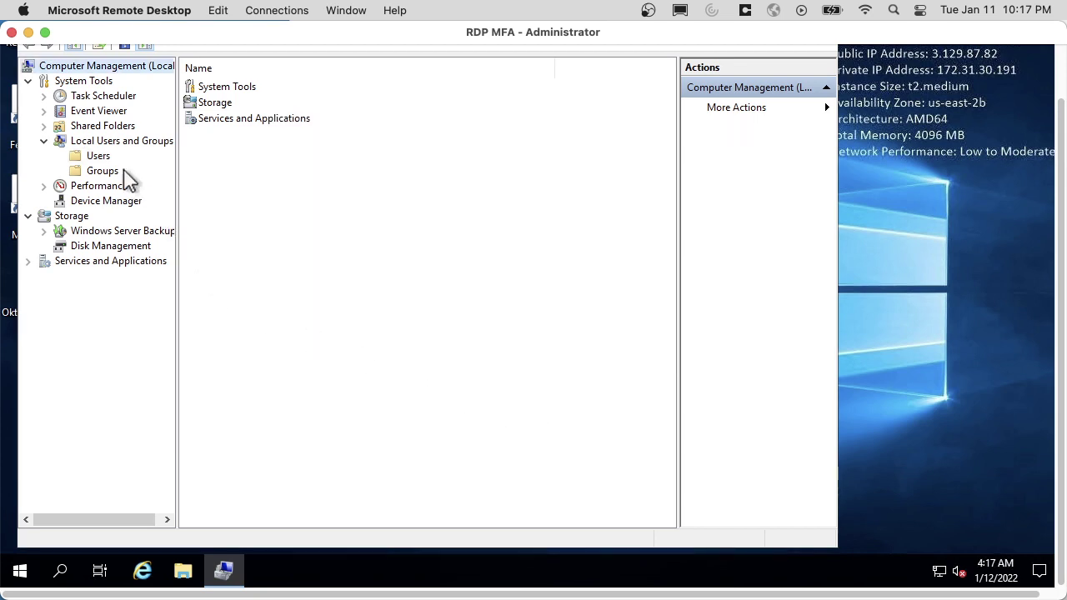
left_click(97, 156)
Add the RDP test user to Administrators and remove it from the Users group.
double_click(223, 103)
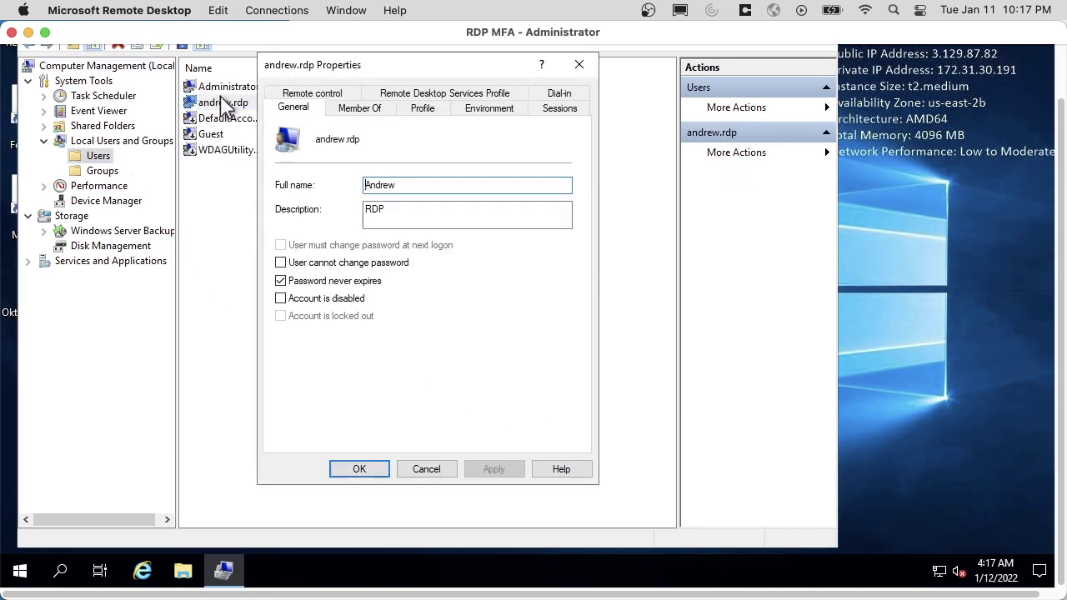
left_click(359, 109)
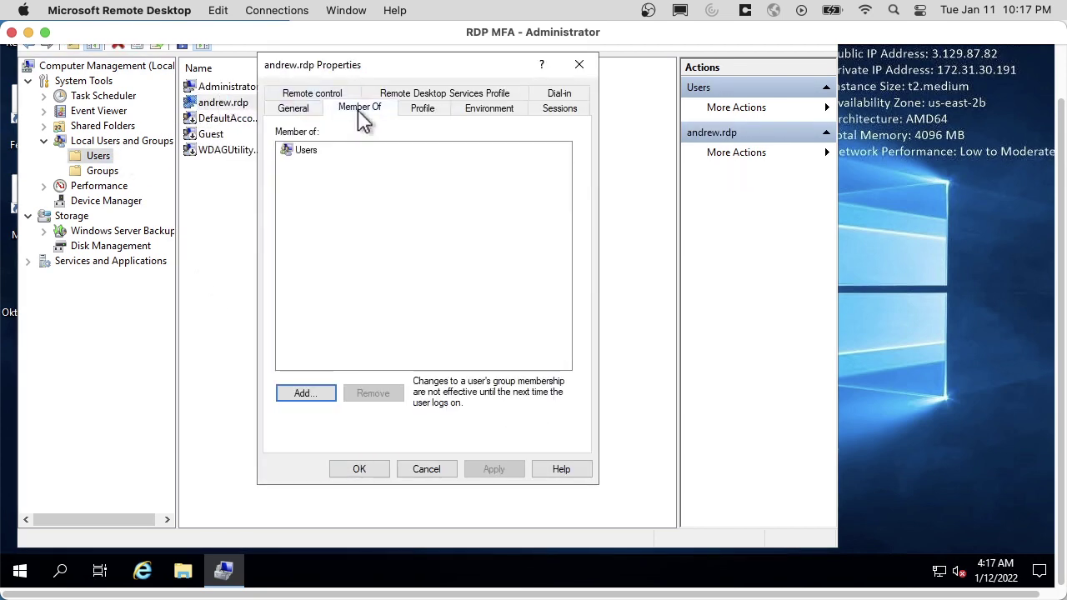
left_click(302, 396)
type("administrators")
key("Return")
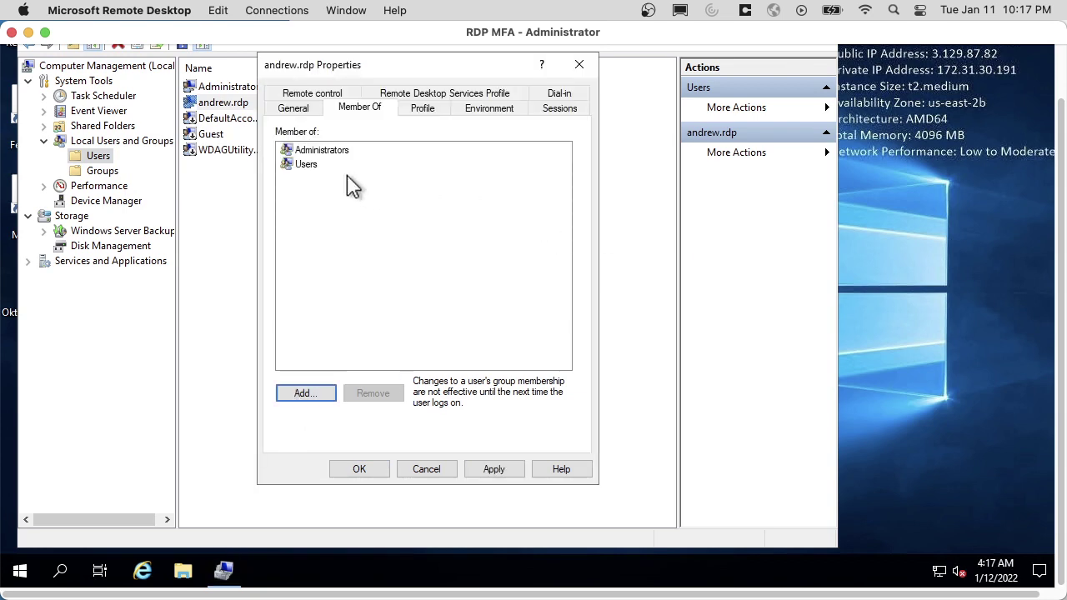
left_click(305, 165)
left_click(376, 397)
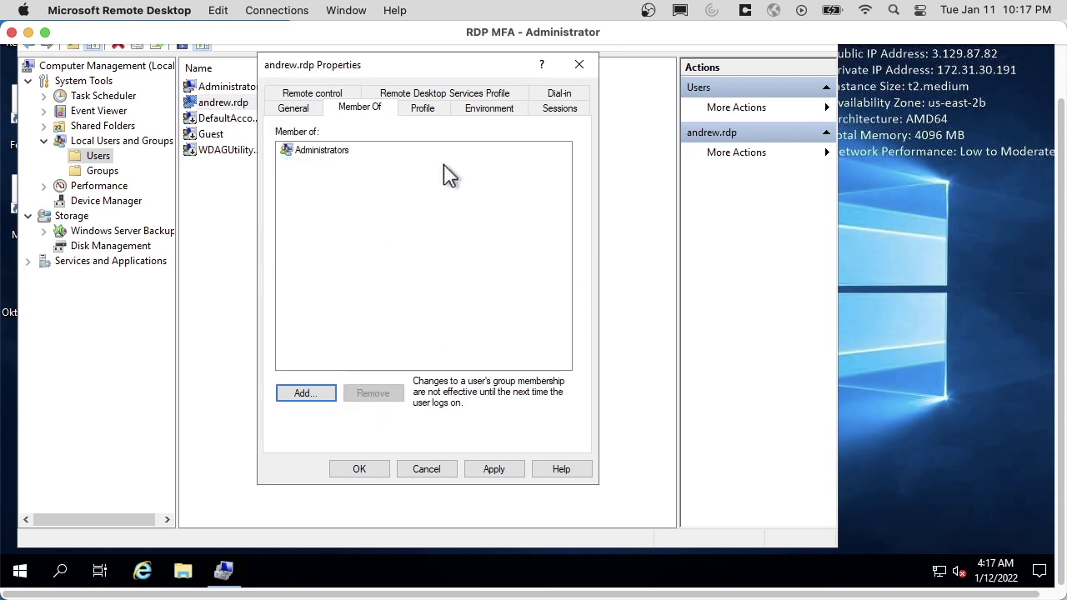
left_click(371, 472)
left_click(225, 102)
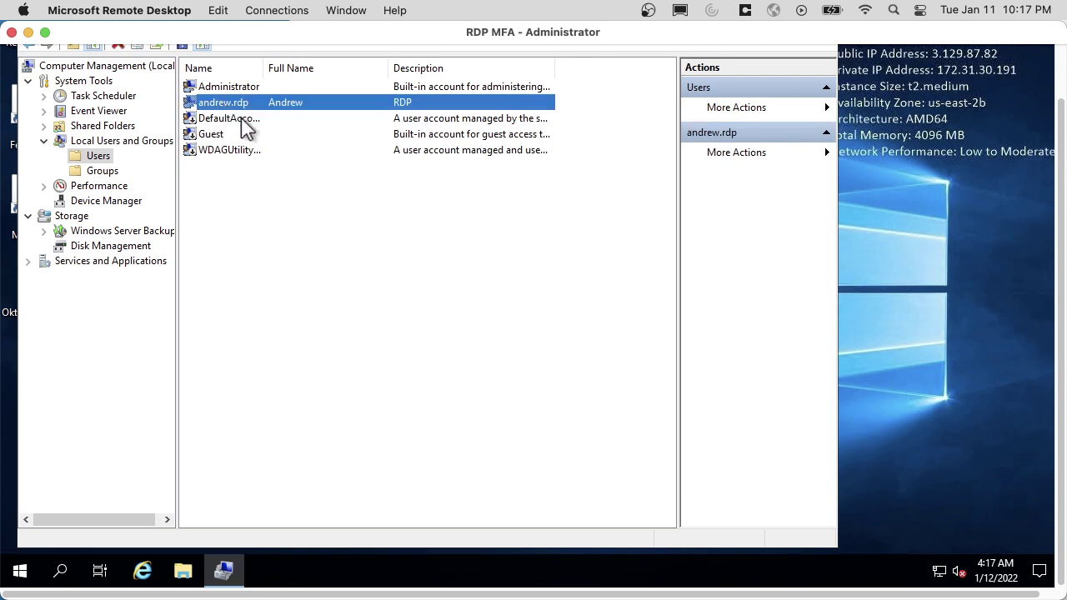
scroll(993, 100, "up", 3)
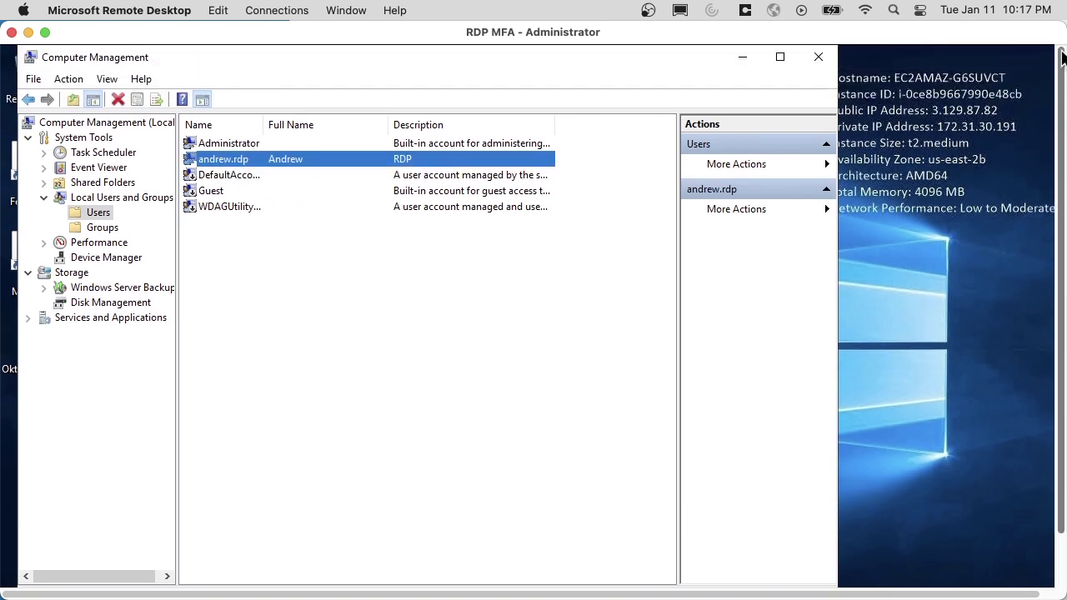
Close Computer Management and the TLS support tab, then review the Credential Provider requirements.
left_click(818, 56)
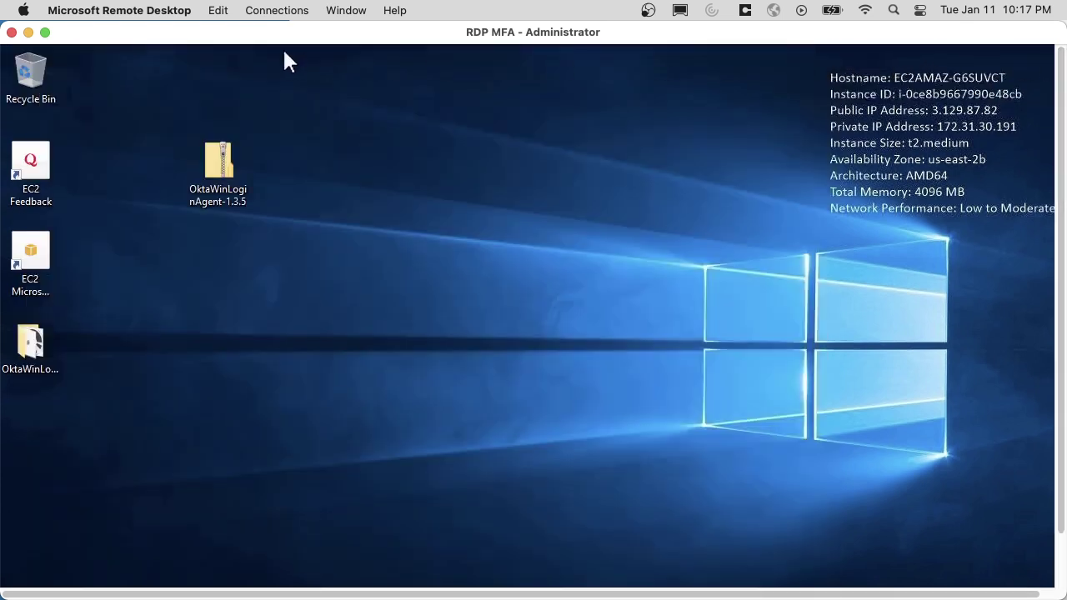
key("super+Tab")
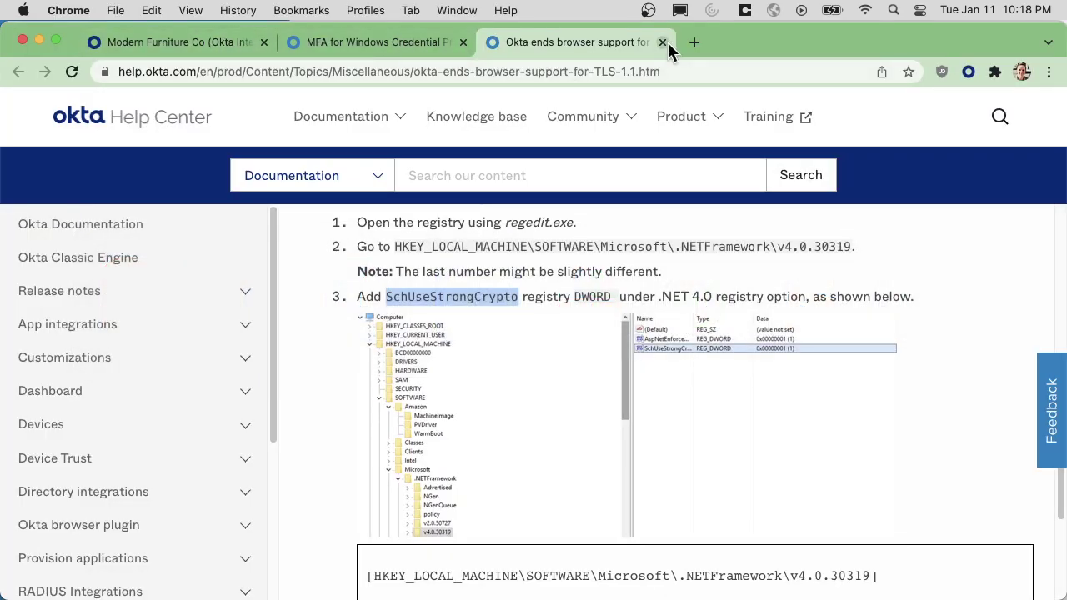
left_click(663, 42)
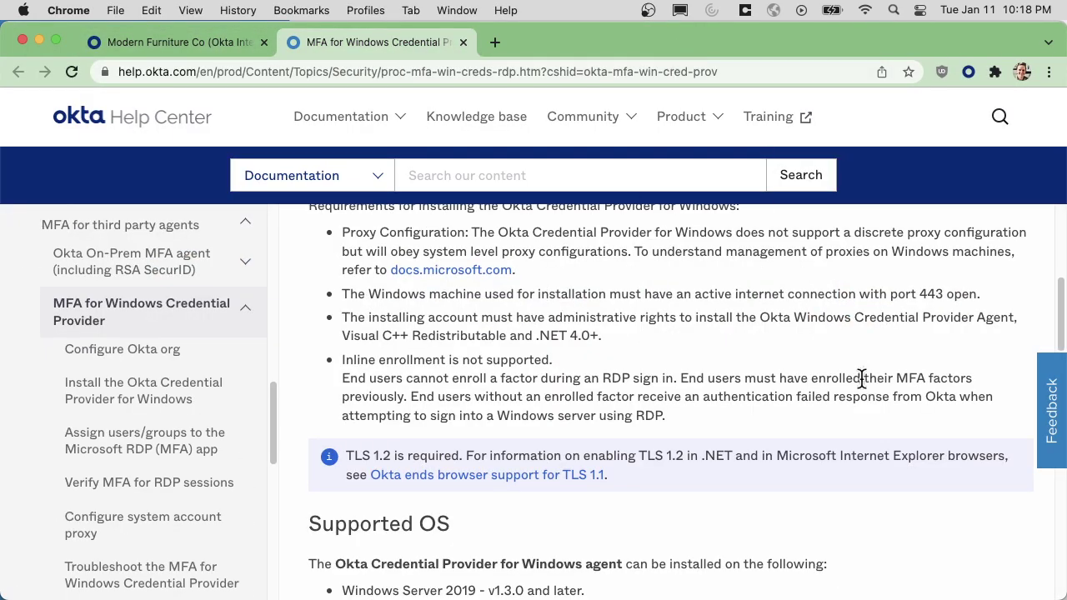
scroll(855, 369, "down", 10)
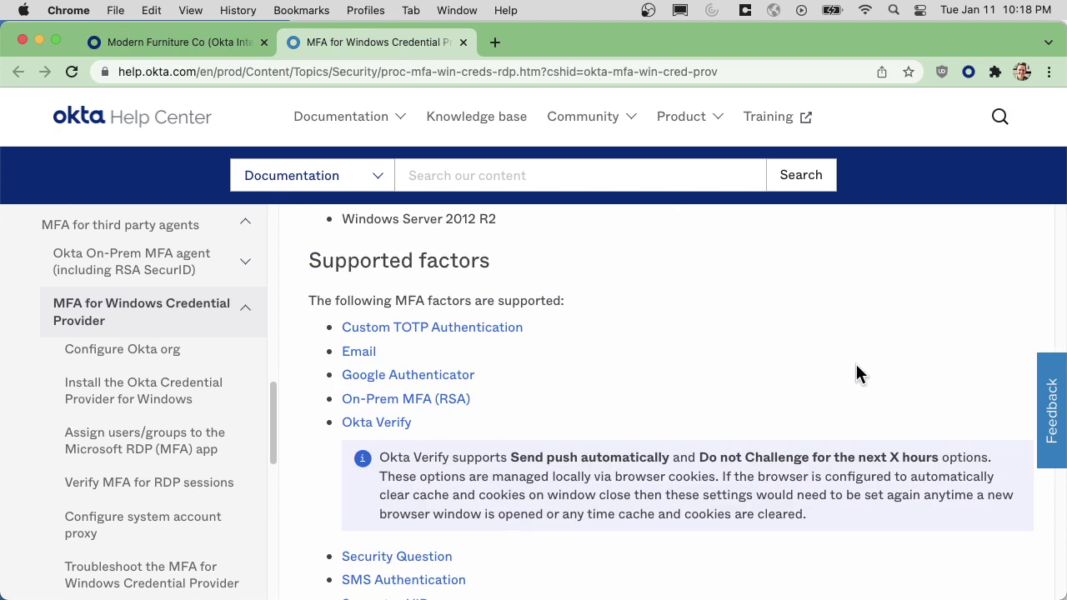
scroll(857, 362, "up", 10)
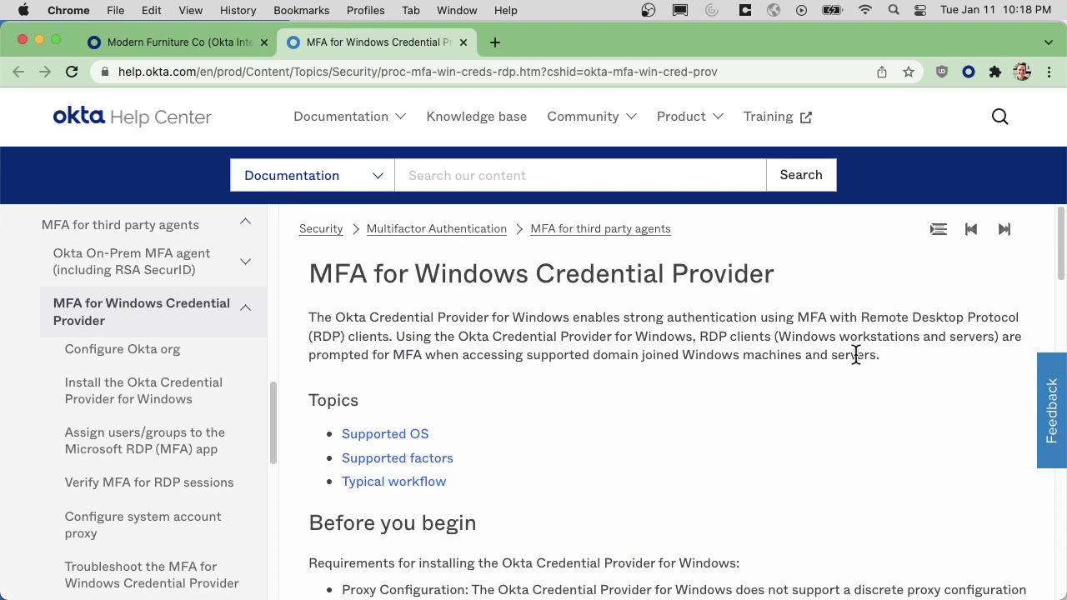
Change Microsoft RDP (MFA)'s application username format to Okta username prefix and save.
left_click(463, 41)
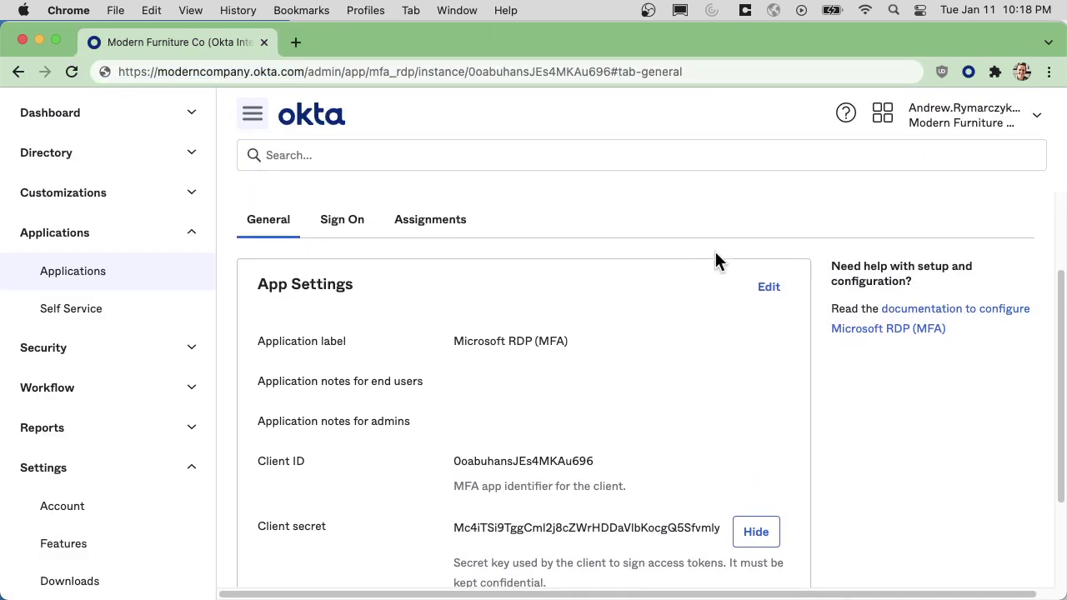
scroll(719, 254, "up", 3)
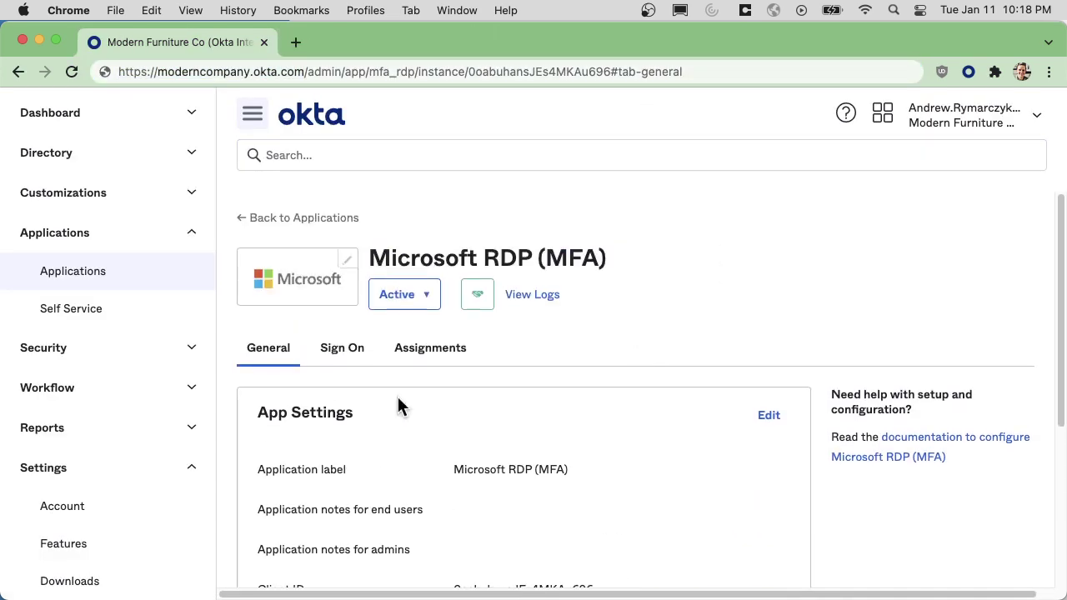
left_click(341, 367)
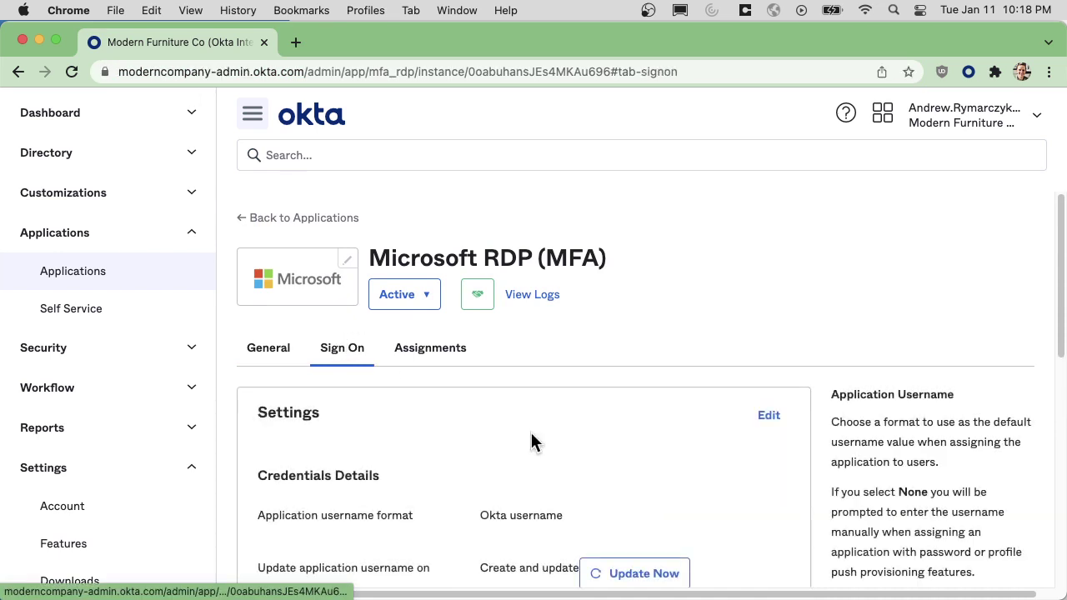
scroll(531, 430, "down", 2)
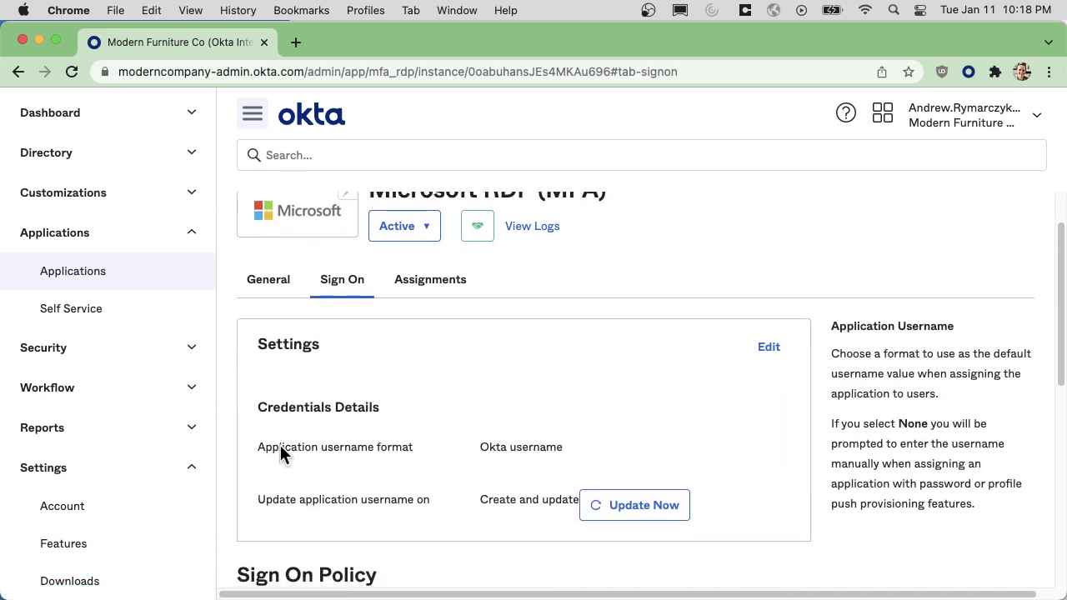
left_click_drag(276, 446, 655, 460)
left_click(769, 347)
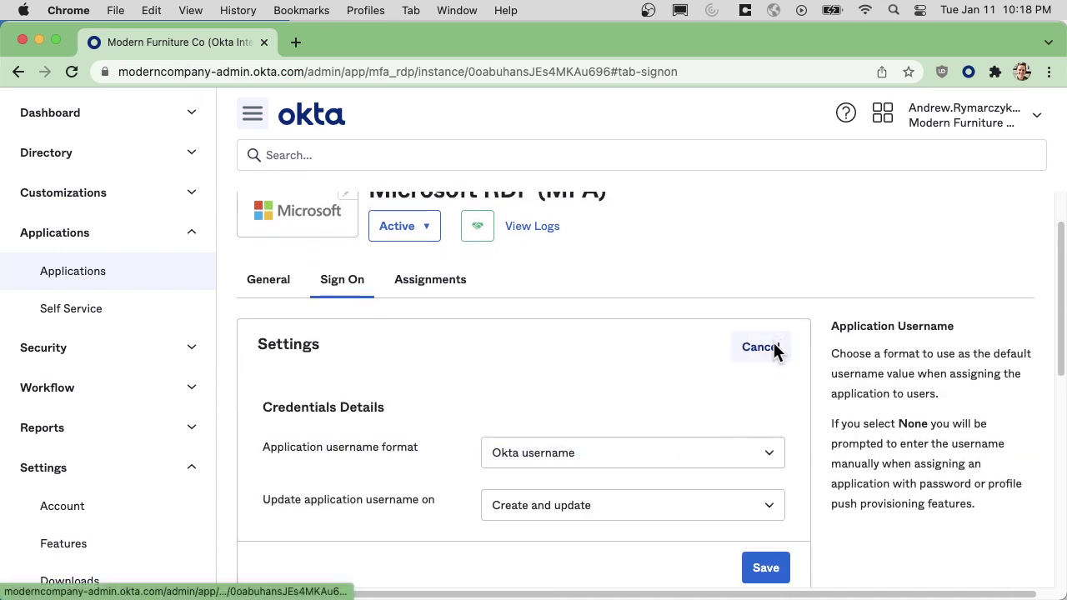
left_click(557, 463)
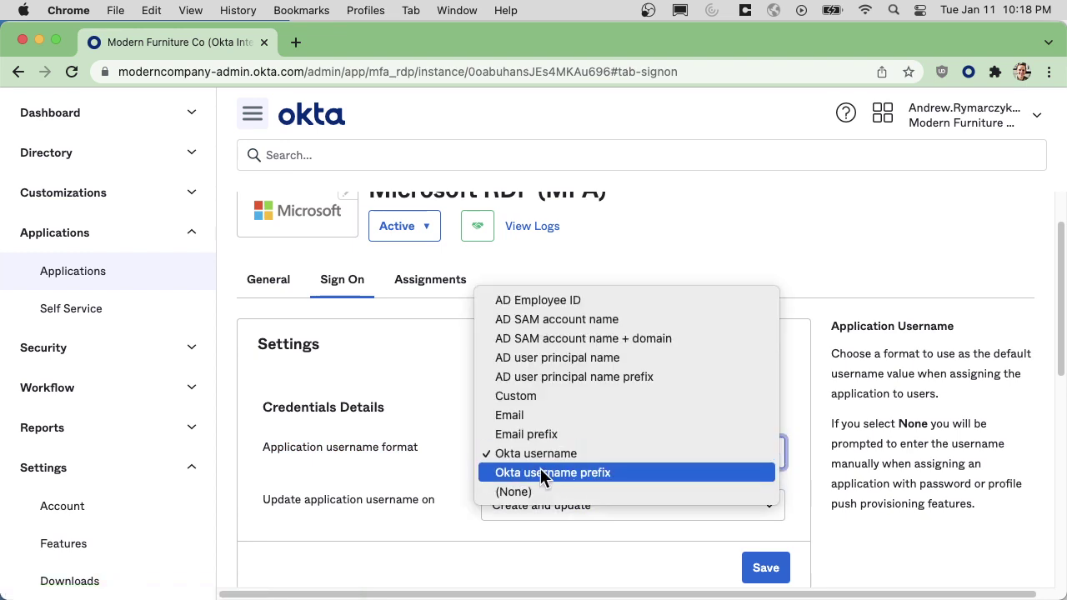
left_click(608, 474)
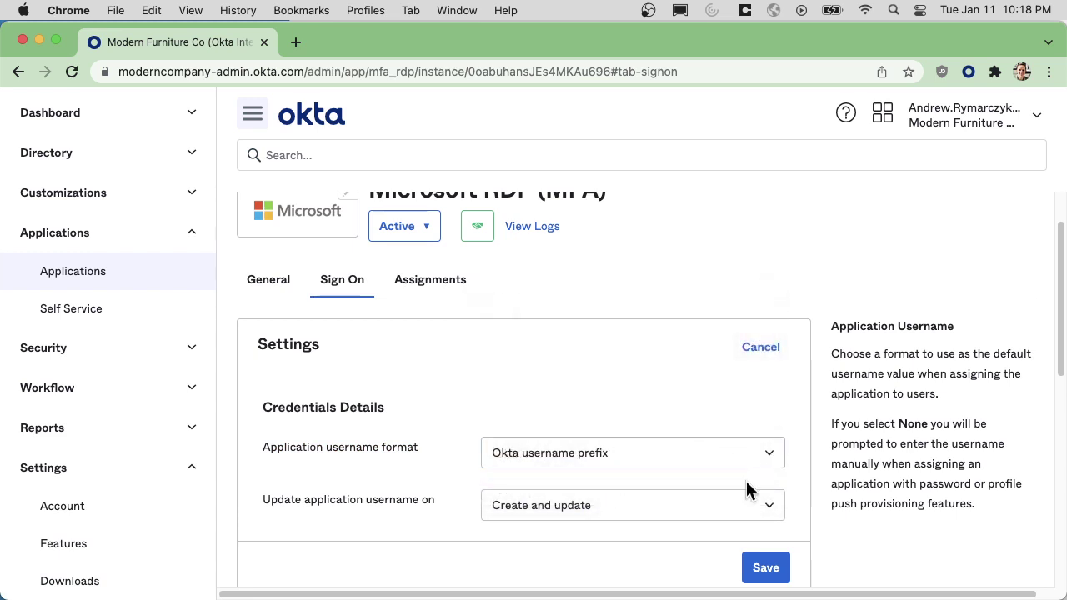
left_click(768, 568)
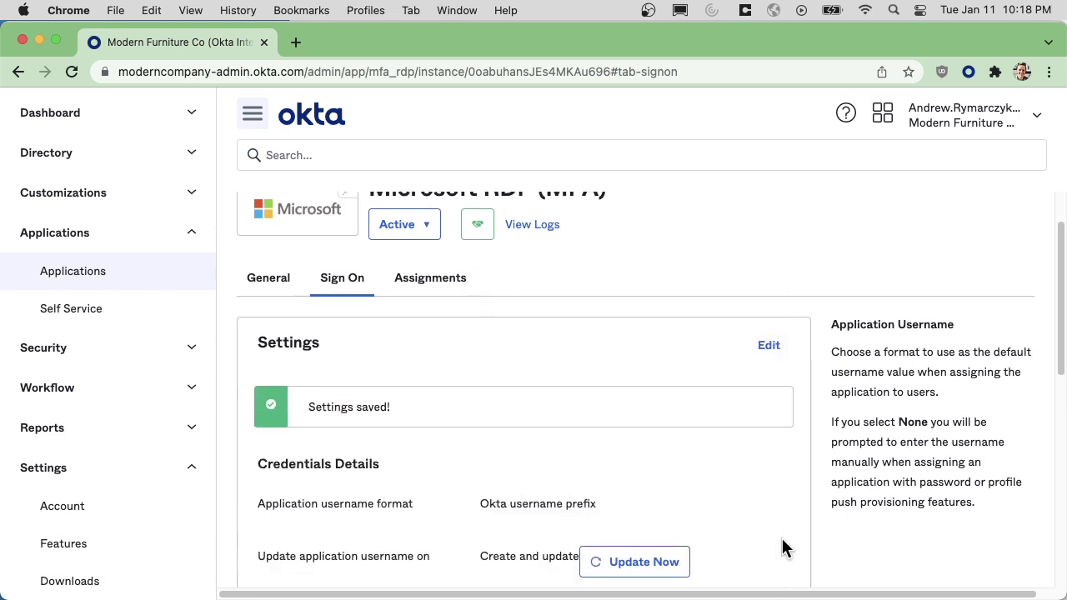
scroll(784, 542, "down", 3)
scroll(784, 542, "up", 5)
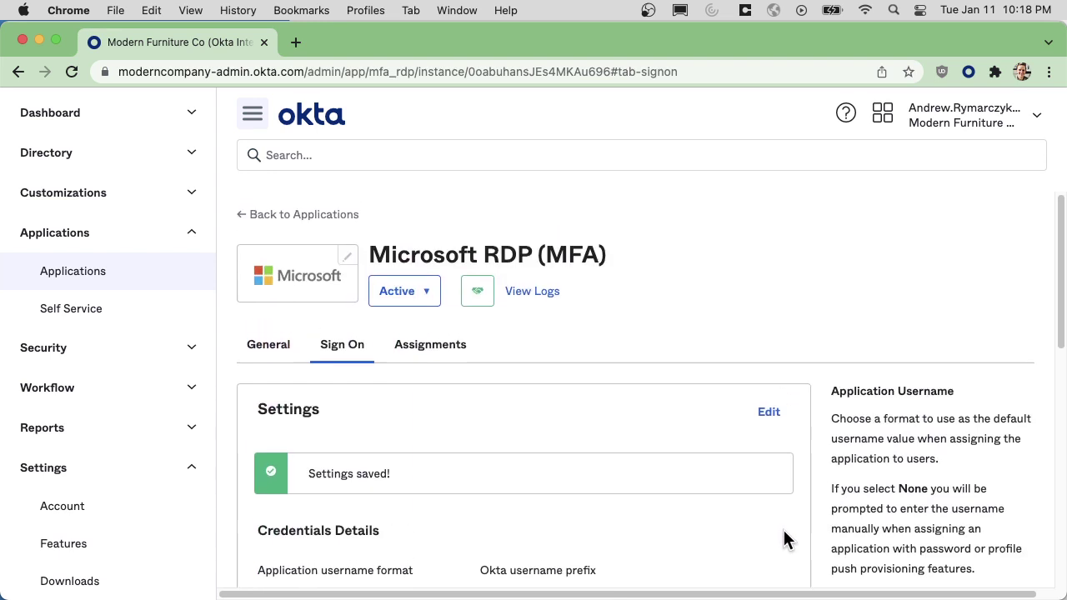
Start adding a new person with last name RDP and the test user's e-mail as username.
left_click(71, 161)
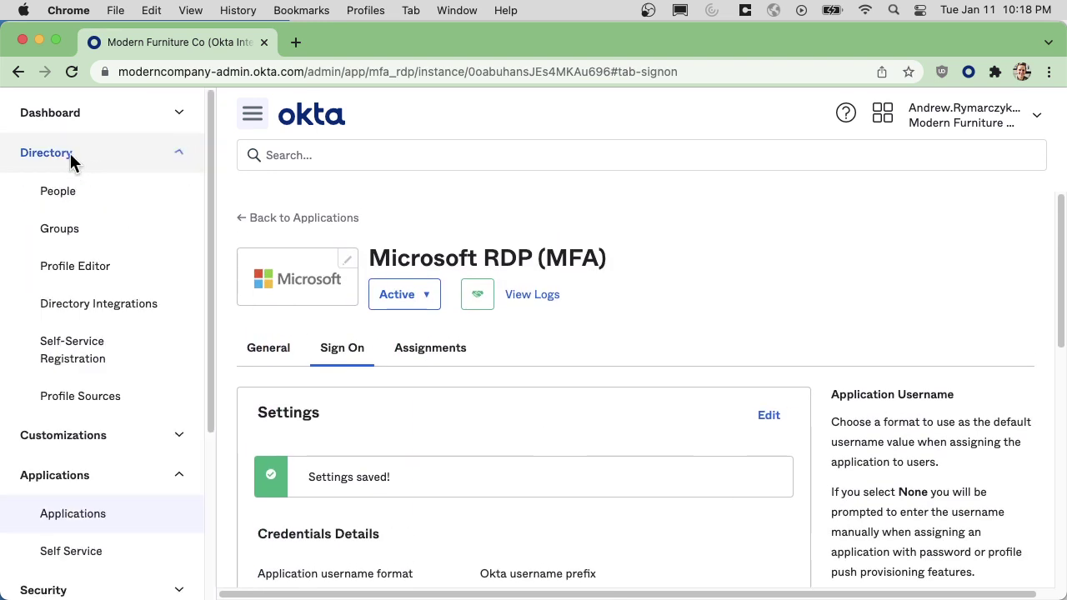
left_click(56, 194)
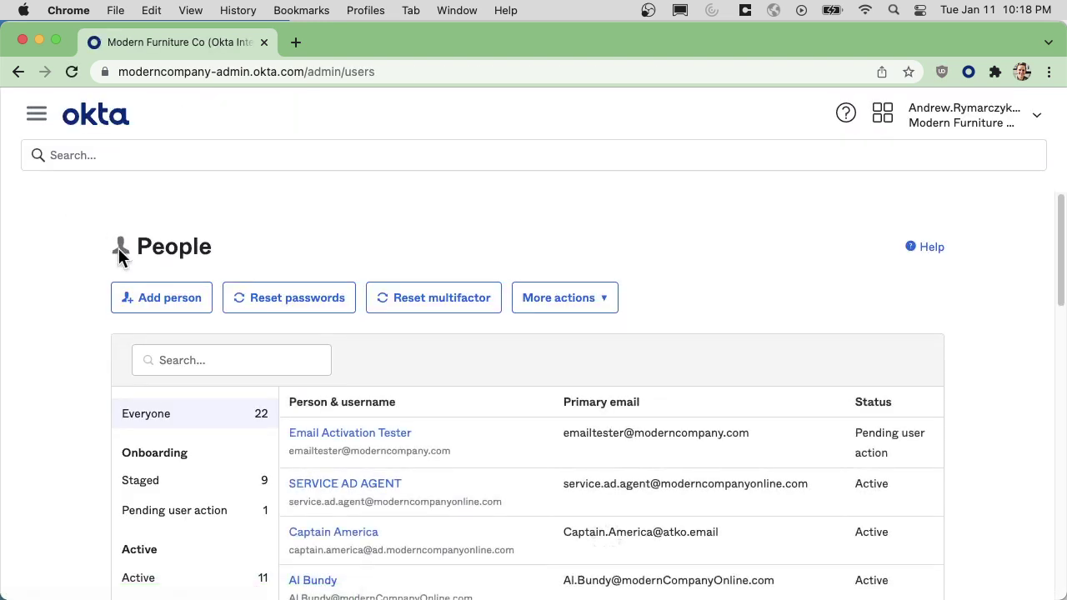
left_click(200, 309)
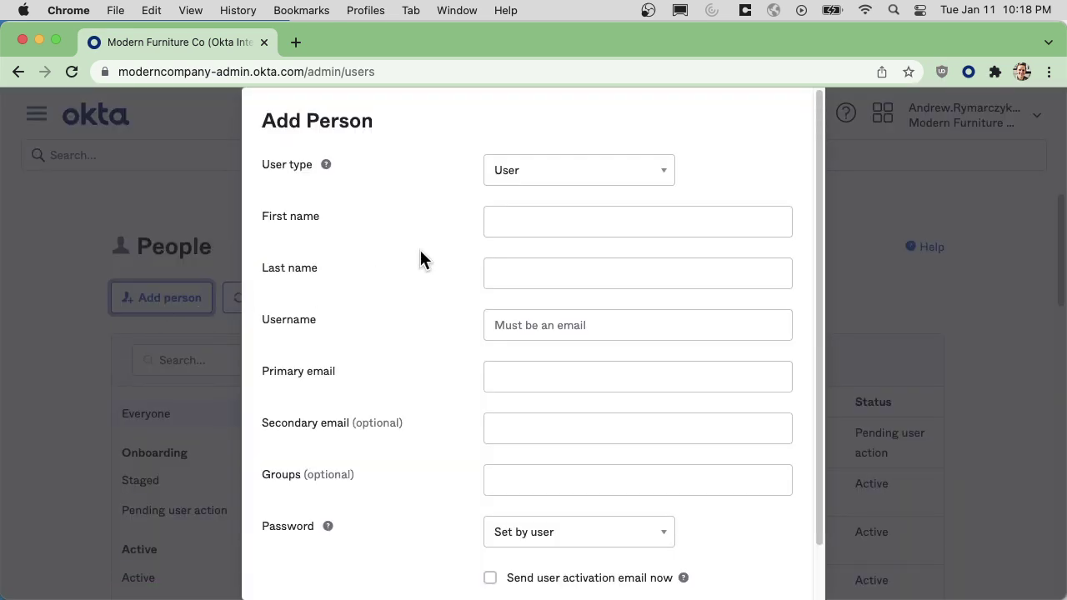
left_click(556, 220)
type("Andrew")
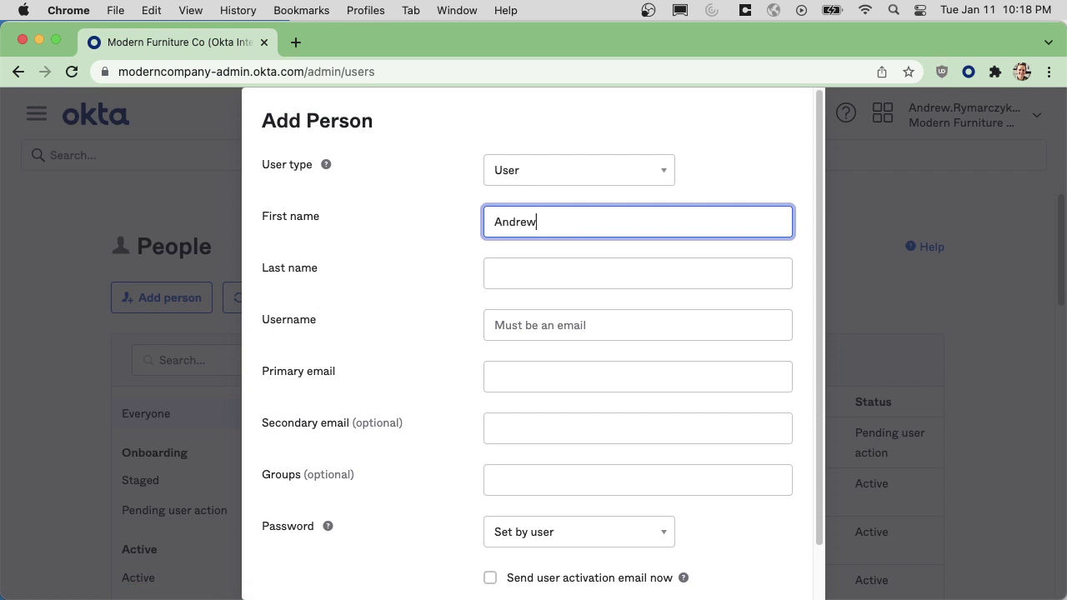
key("Tab")
type("RDP")
key("Tab")
type("andrew.r")
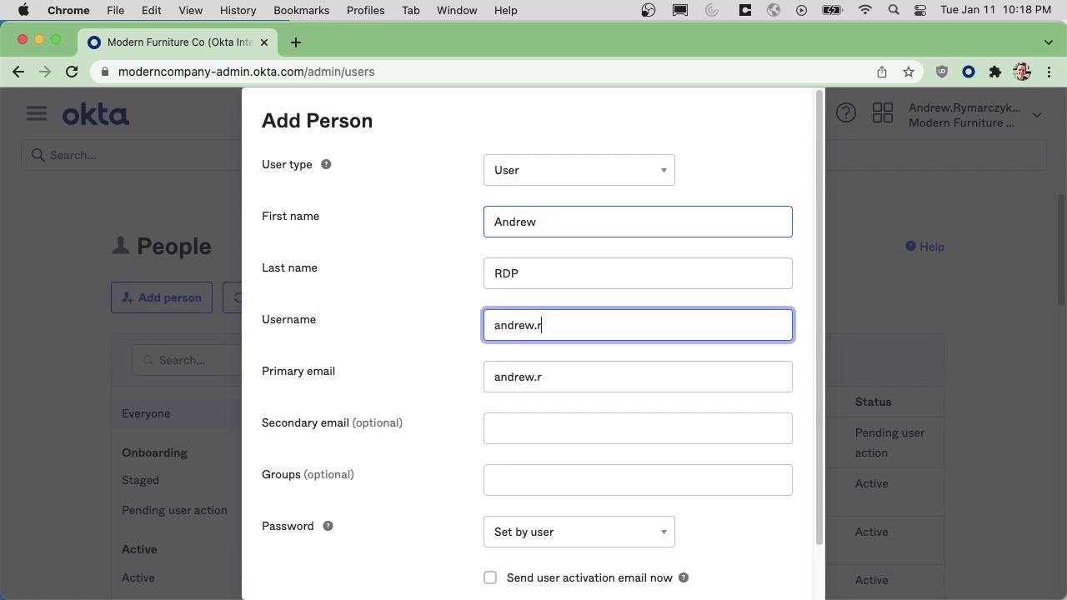
type("dp@example.com")
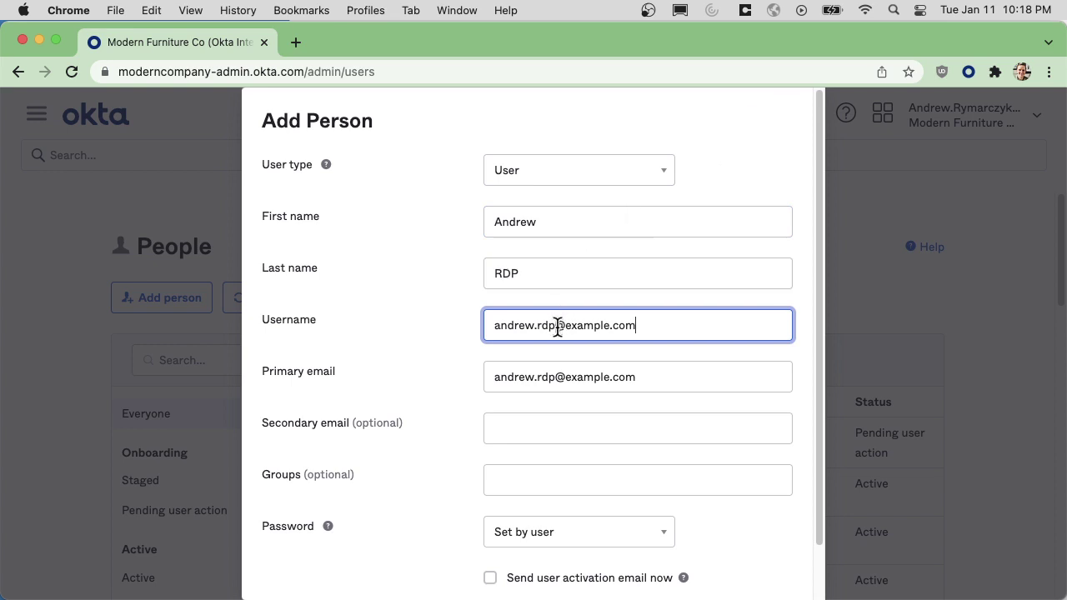
left_click_drag(556, 325, 487, 326)
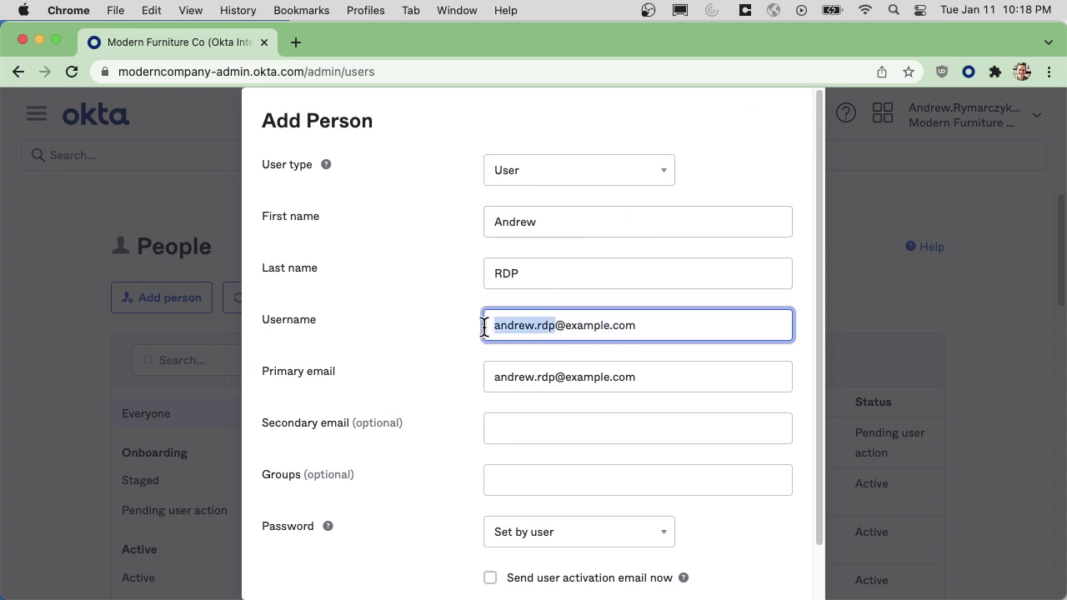
left_click(587, 422)
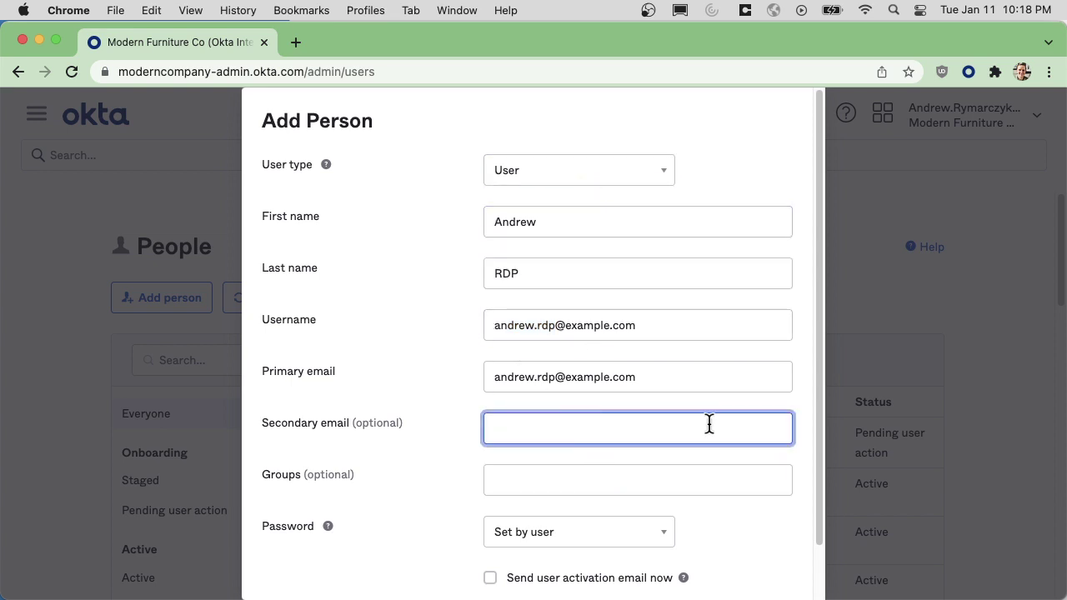
Set an admin-defined password without forced change at first login, and save the user.
scroll(651, 459, "down", 2)
left_click(584, 487)
left_click(553, 538)
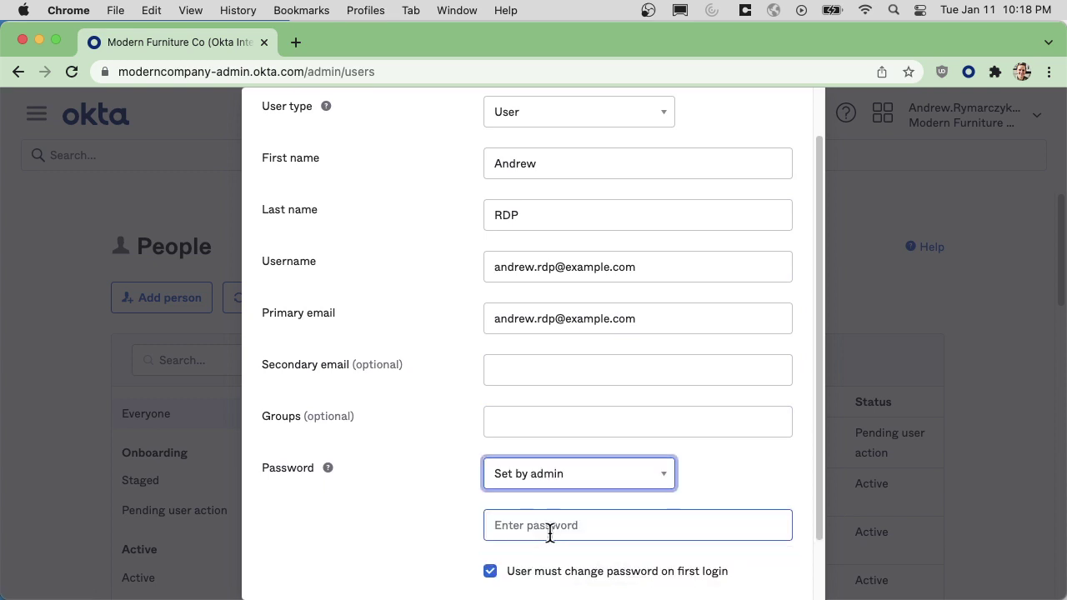
scroll(543, 536, "down", 2)
left_click(535, 453)
type("••")
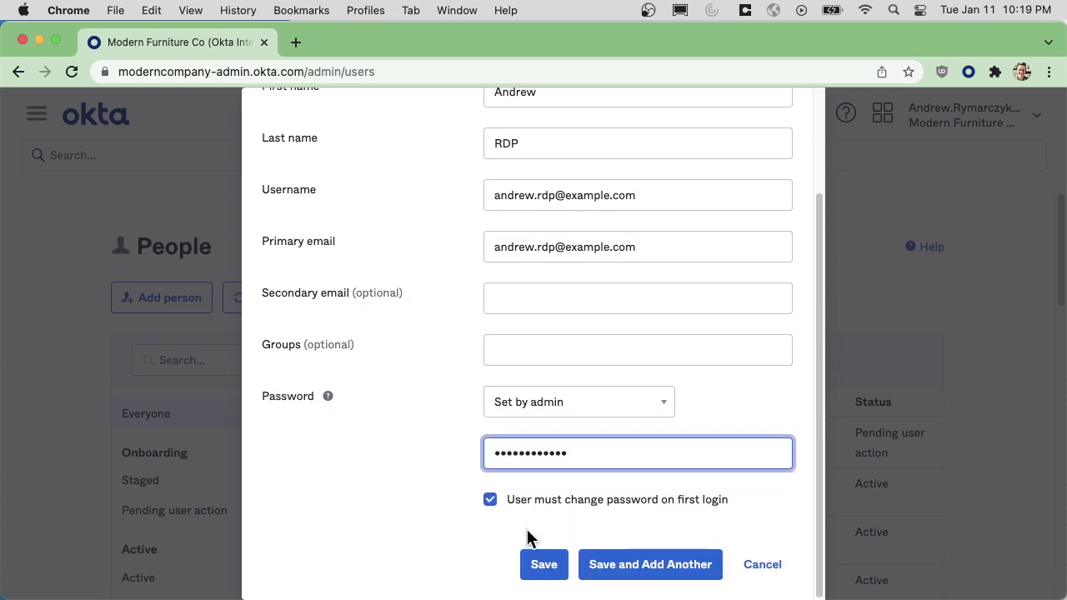
left_click(532, 500)
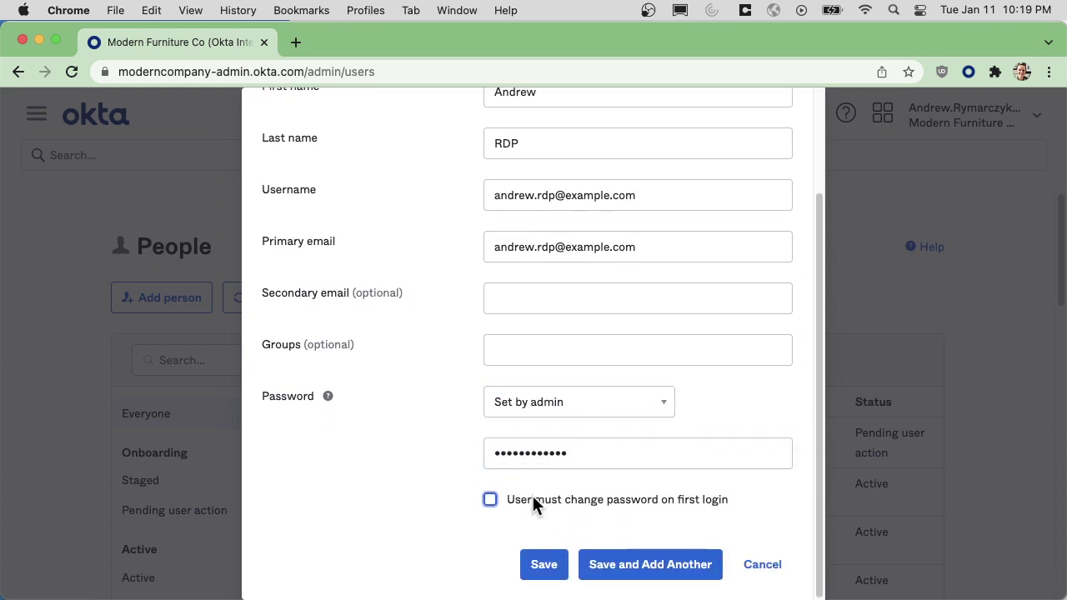
left_click(546, 565)
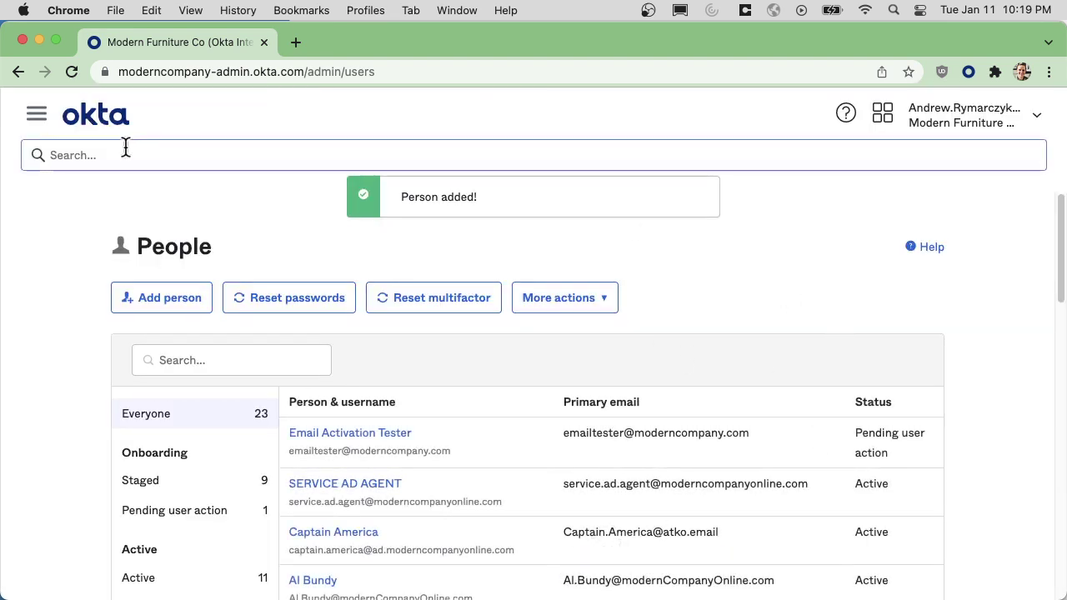
Begin a new group from the Groups page, naming it RDP MFA.
left_click(36, 118)
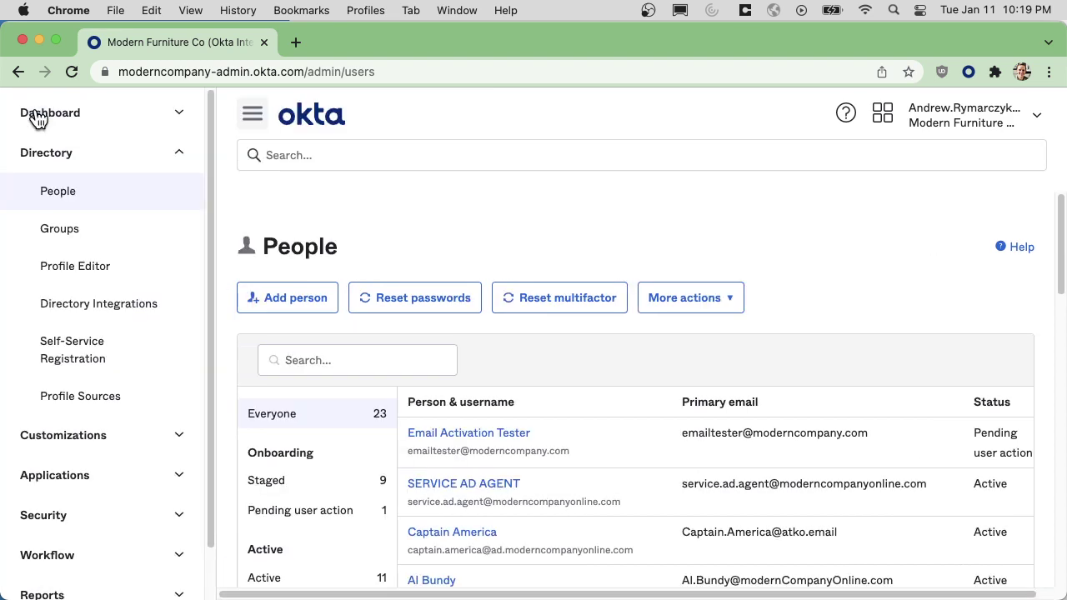
left_click(60, 239)
left_click(176, 373)
type("RDP MFA Users")
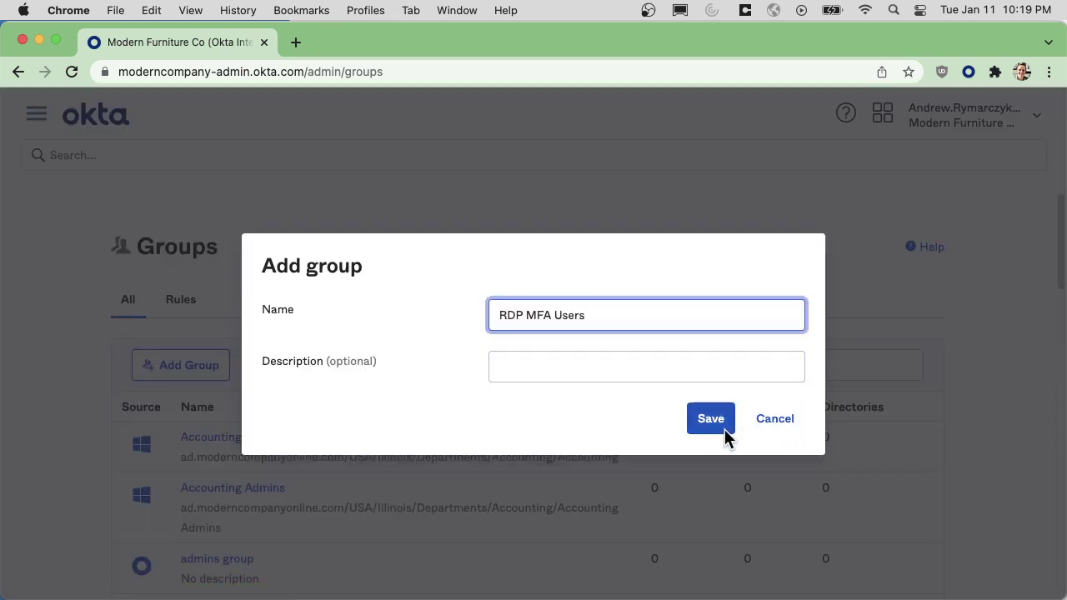
Save the RDP MFA Users group and assign the RDP test user as its member.
left_click(722, 428)
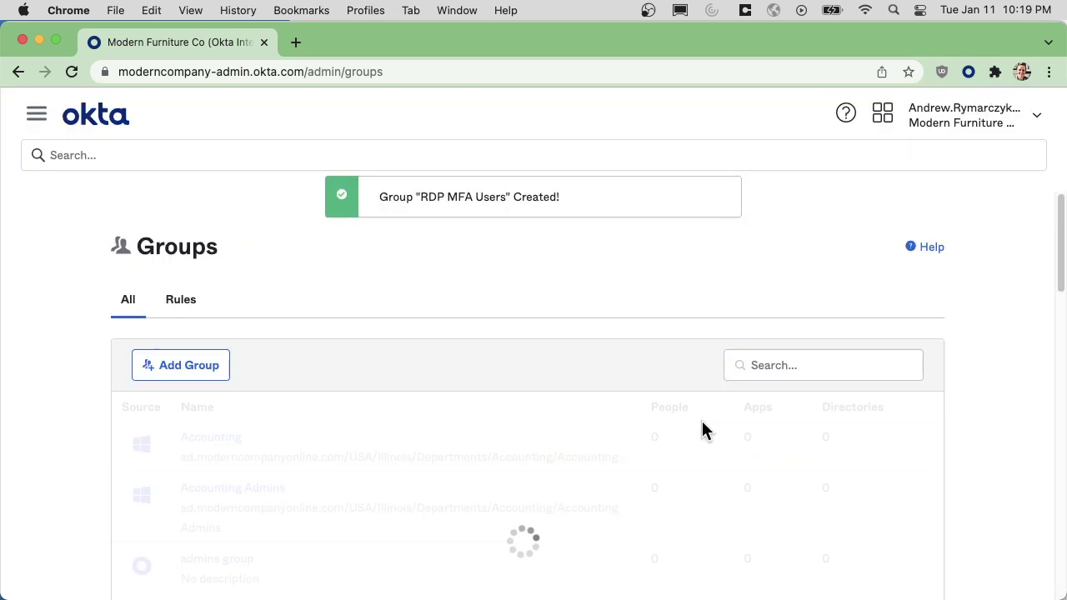
scroll(663, 434, "down", 10)
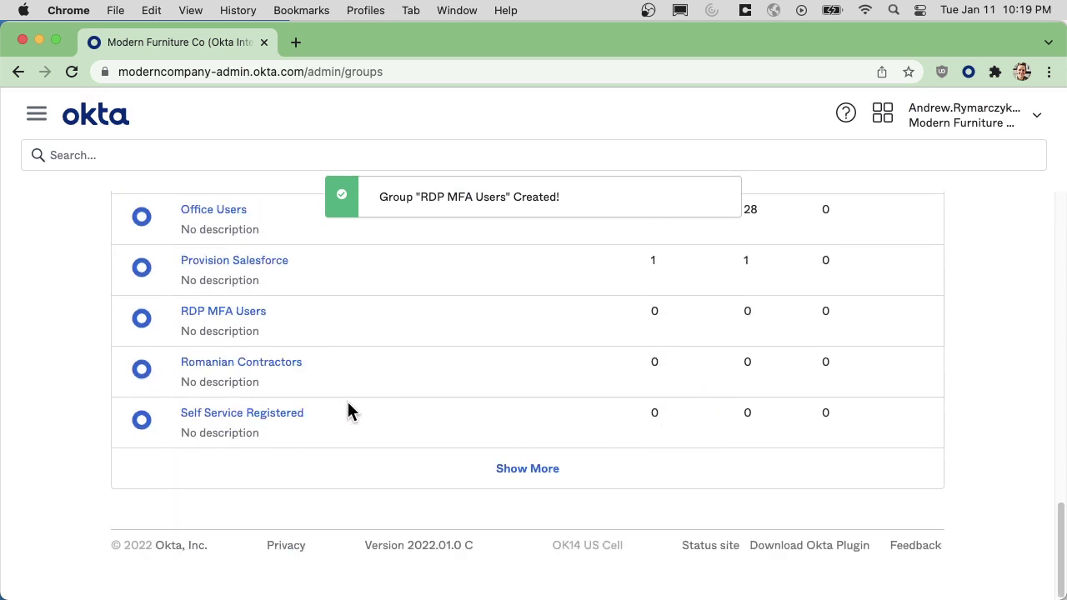
left_click(221, 349)
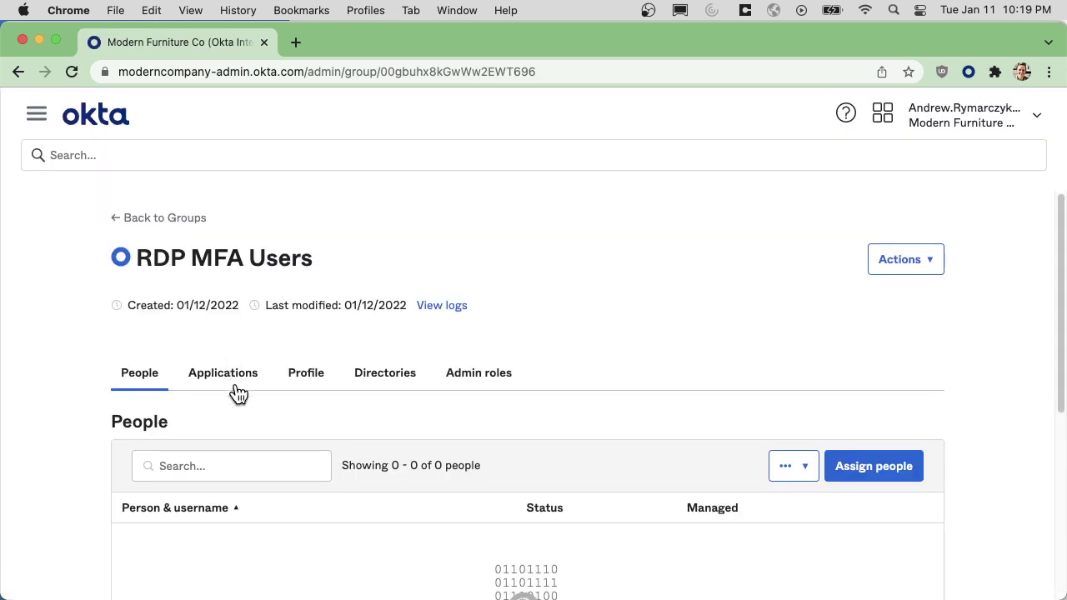
left_click(896, 466)
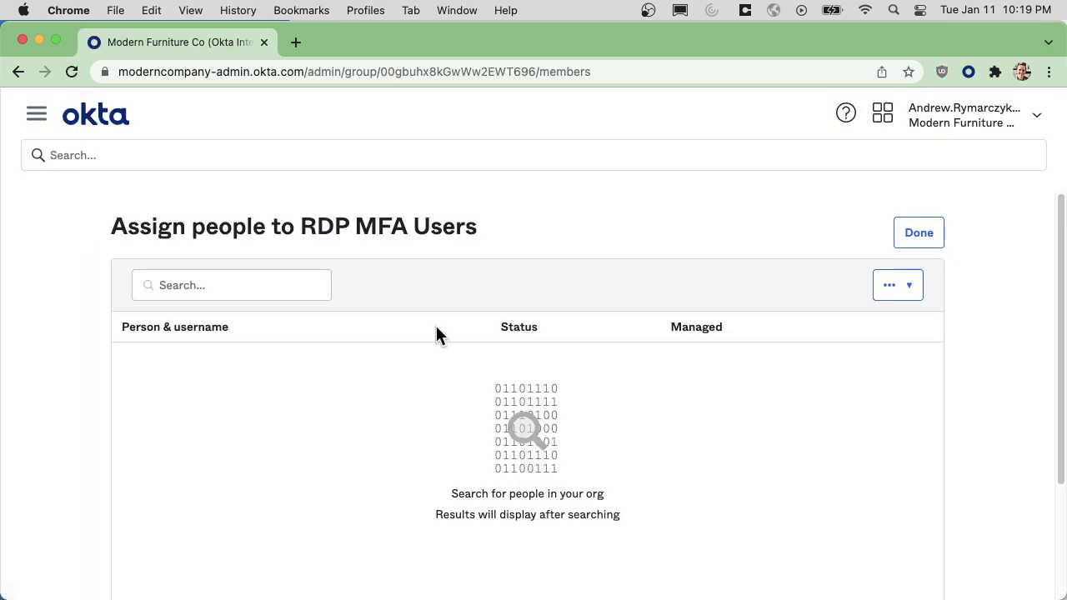
left_click(264, 286)
type("andrew.rdp")
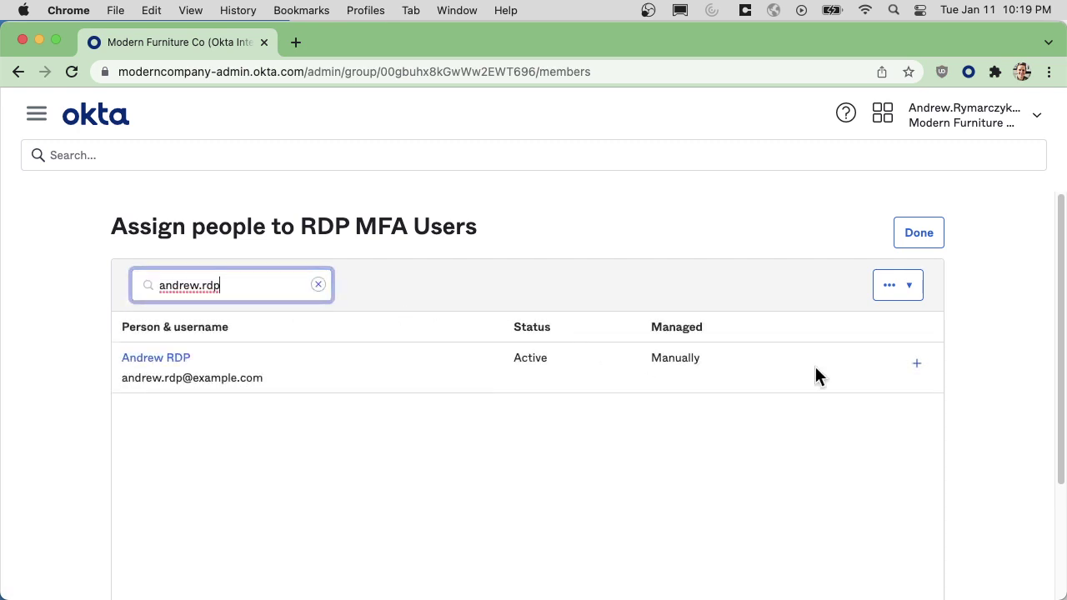
left_click(913, 367)
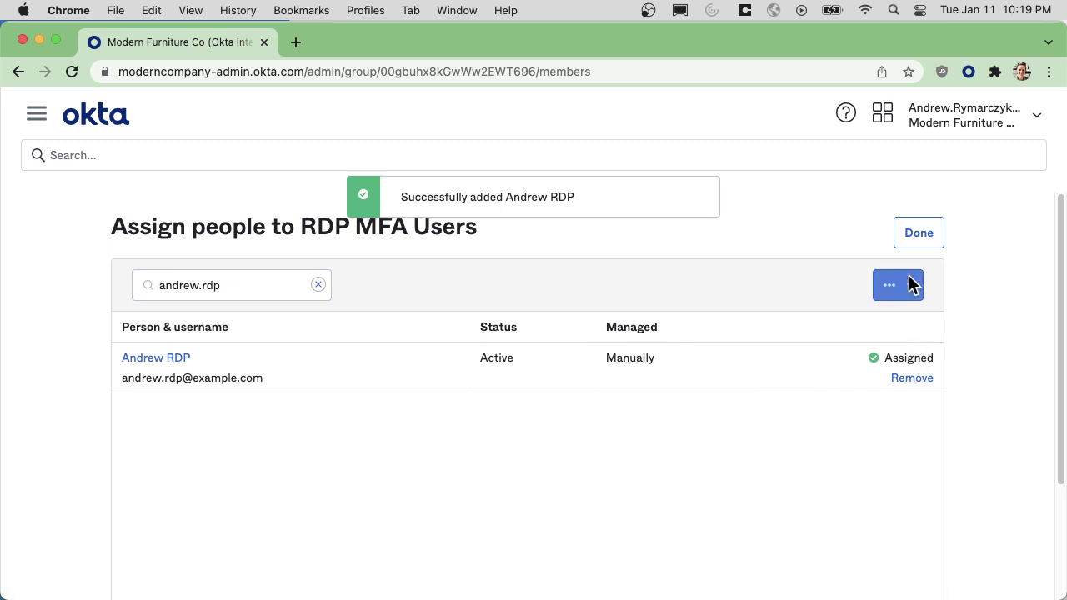
left_click(921, 232)
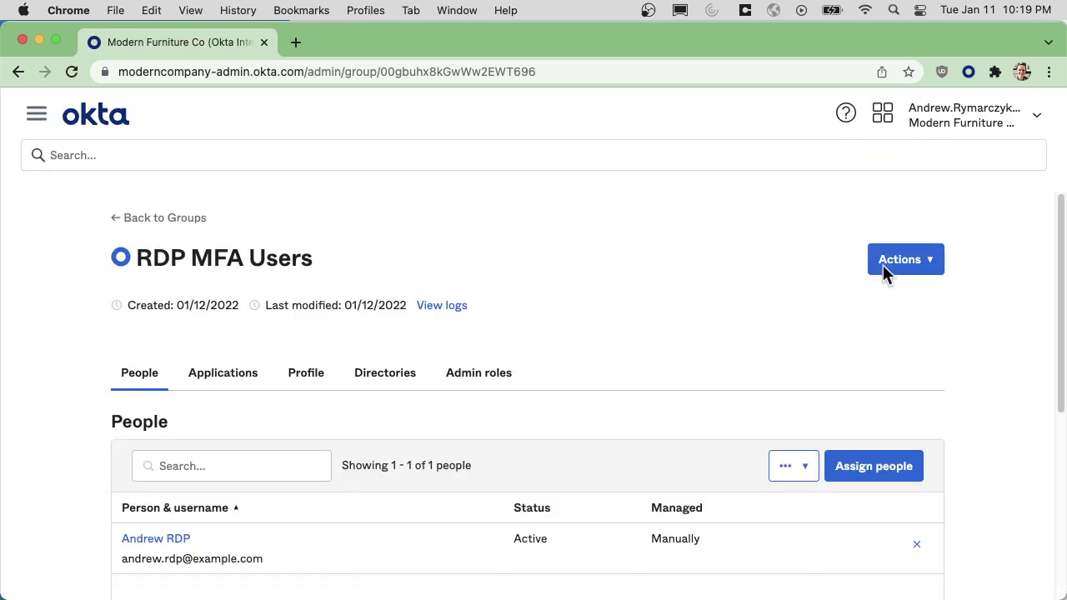
Navigate back toward the Microsoft RDP (MFA) application via the Applications menu and recent pages.
left_click(36, 114)
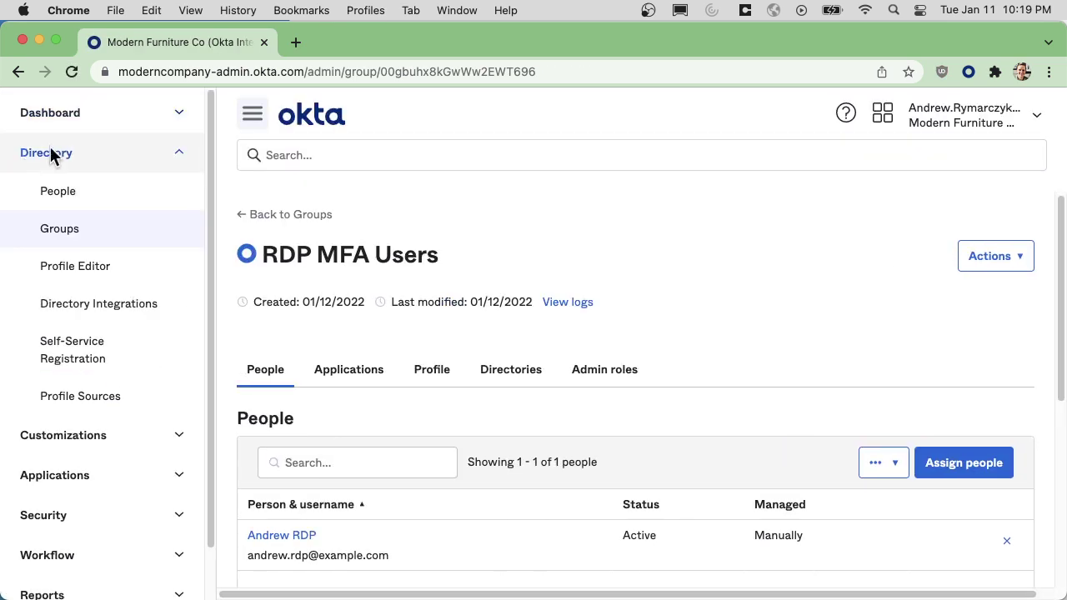
left_click(34, 475)
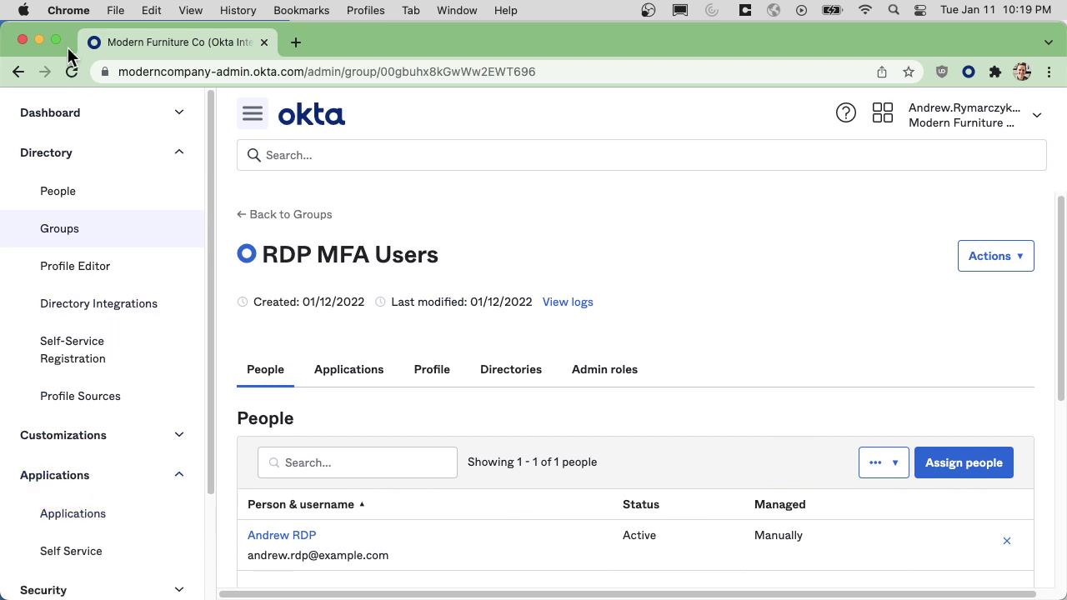
right_click(19, 74)
On Microsoft RDP (MFA)'s Assignments tab, choose to assign the app to groups.
left_click(358, 195)
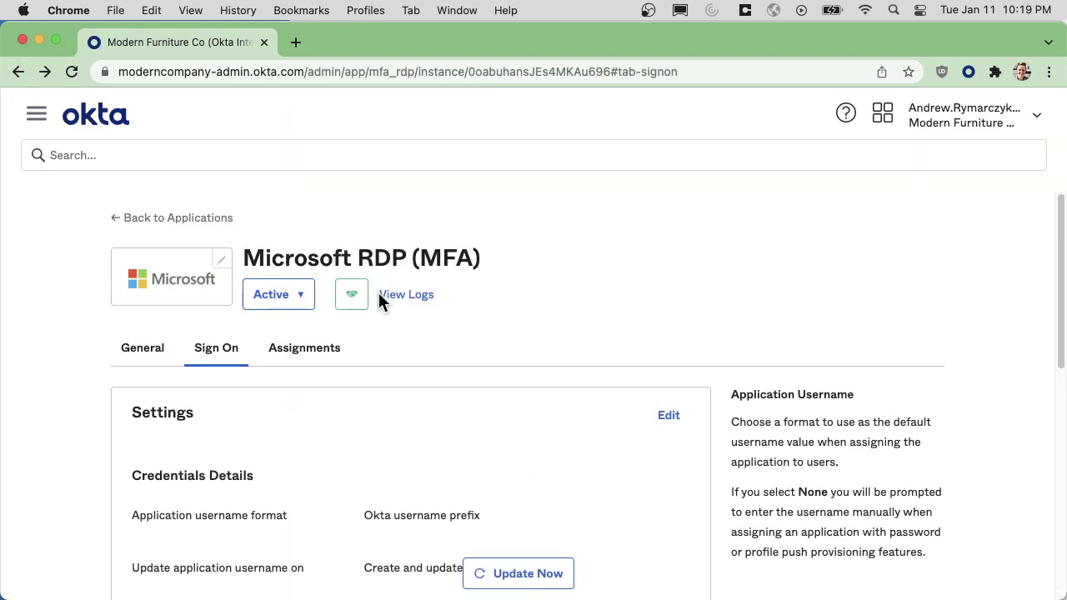
left_click(332, 357)
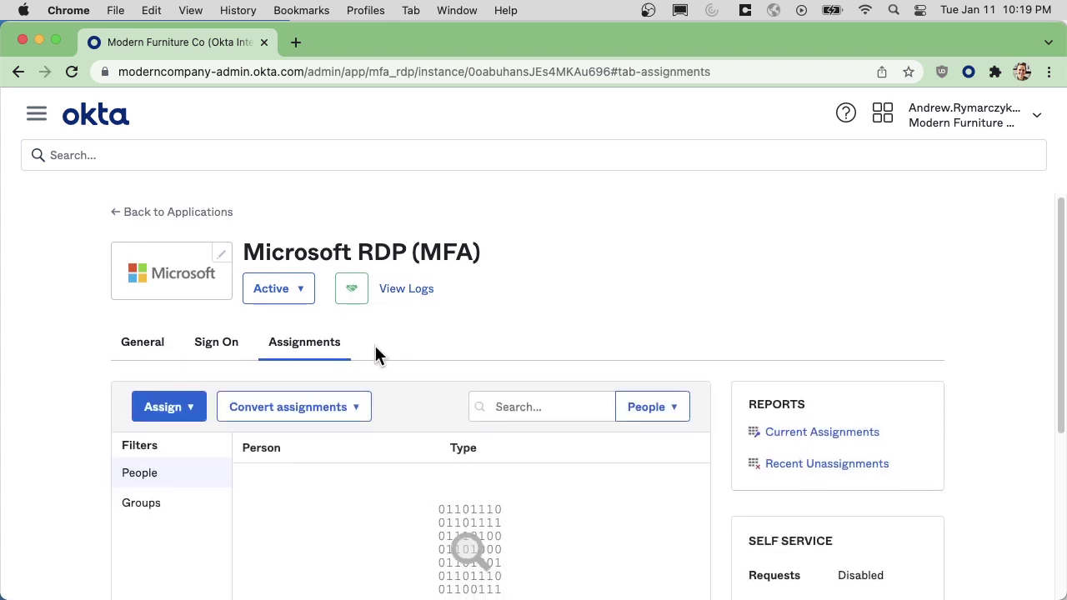
left_click(191, 408)
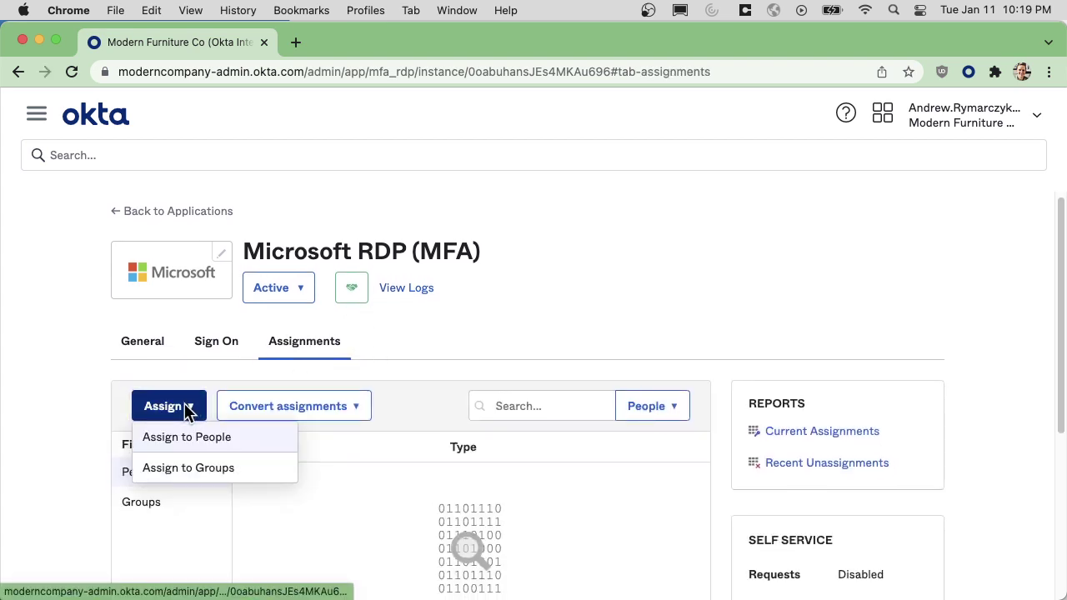
left_click(222, 473)
scroll(559, 448, "down", 10)
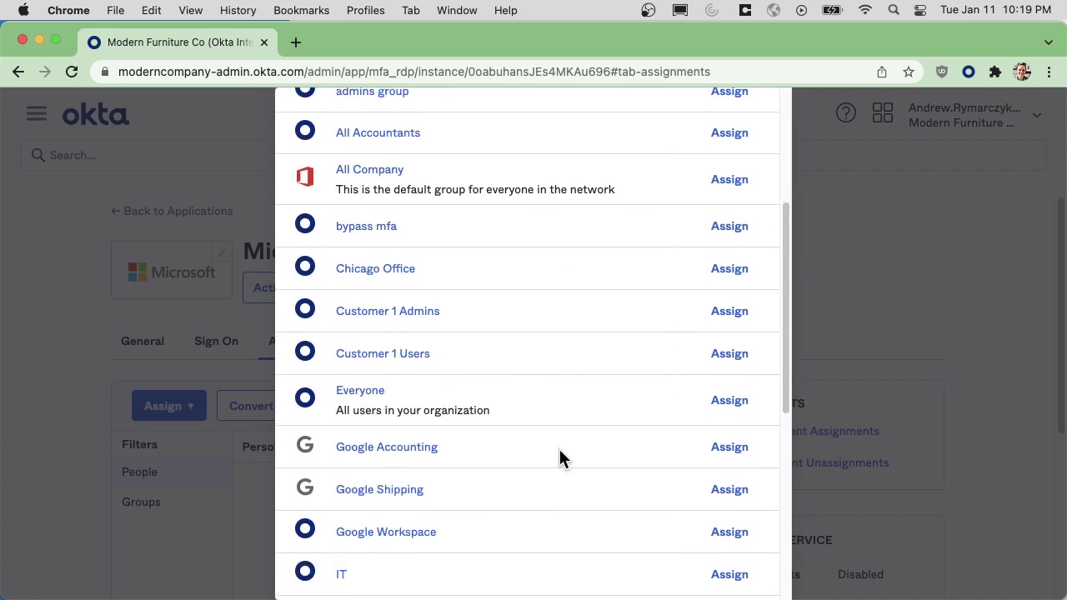
scroll(563, 450, "up", 10)
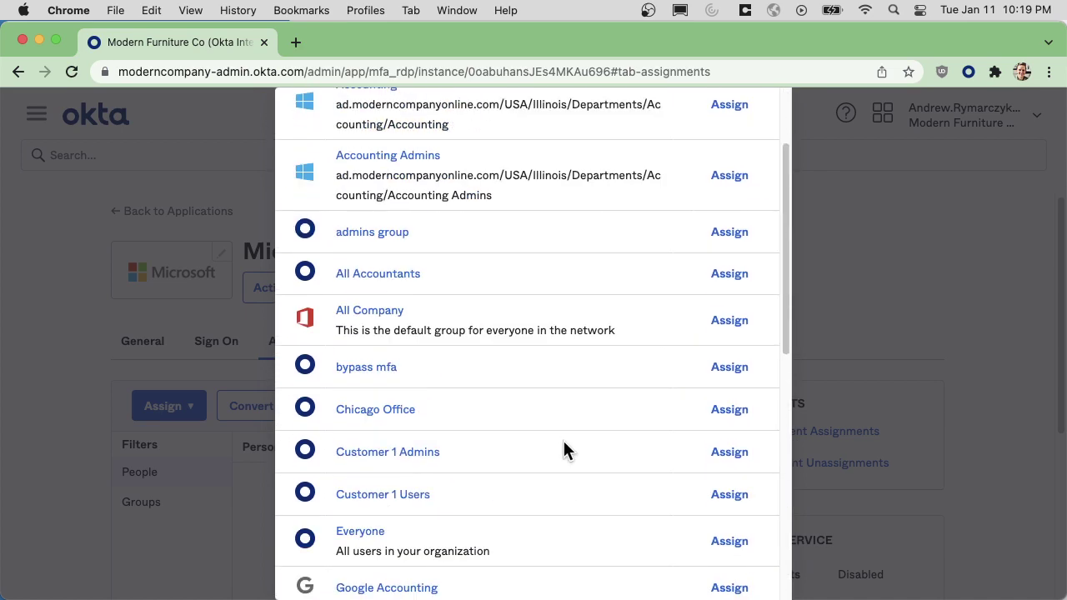
Assign the RDP MFA Users group found by searching 'rdp', then filter assignments by People.
left_click(390, 165)
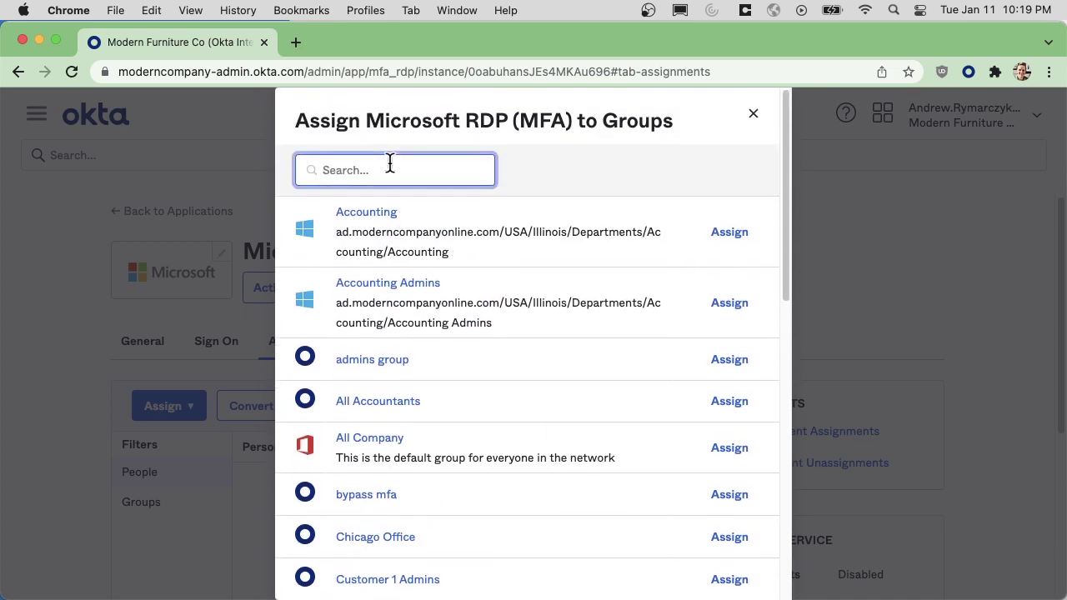
type("rdp")
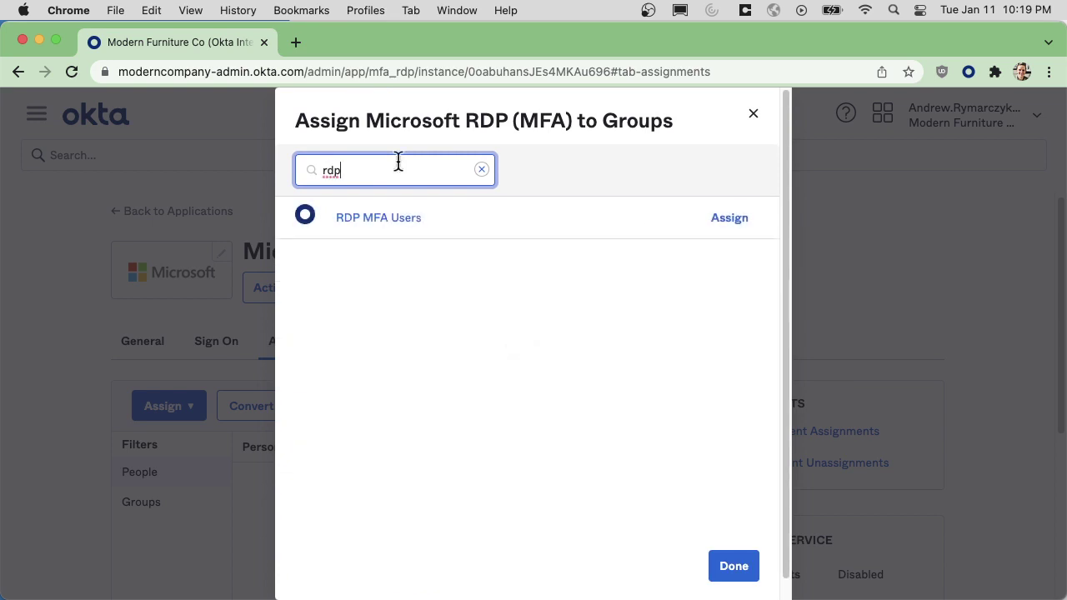
left_click(730, 219)
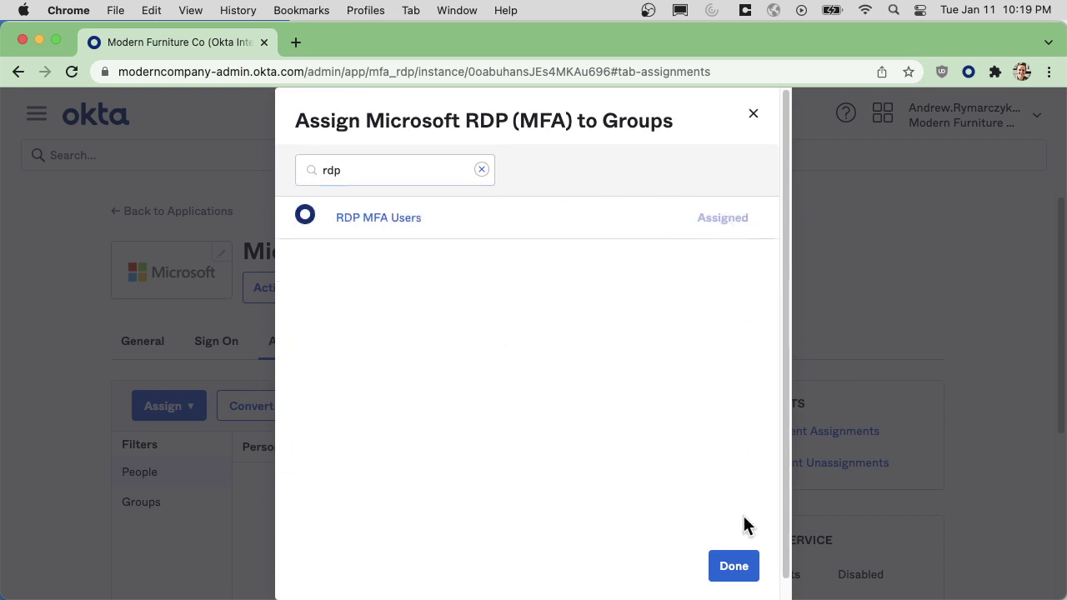
left_click(734, 566)
scroll(510, 534, "down", 2)
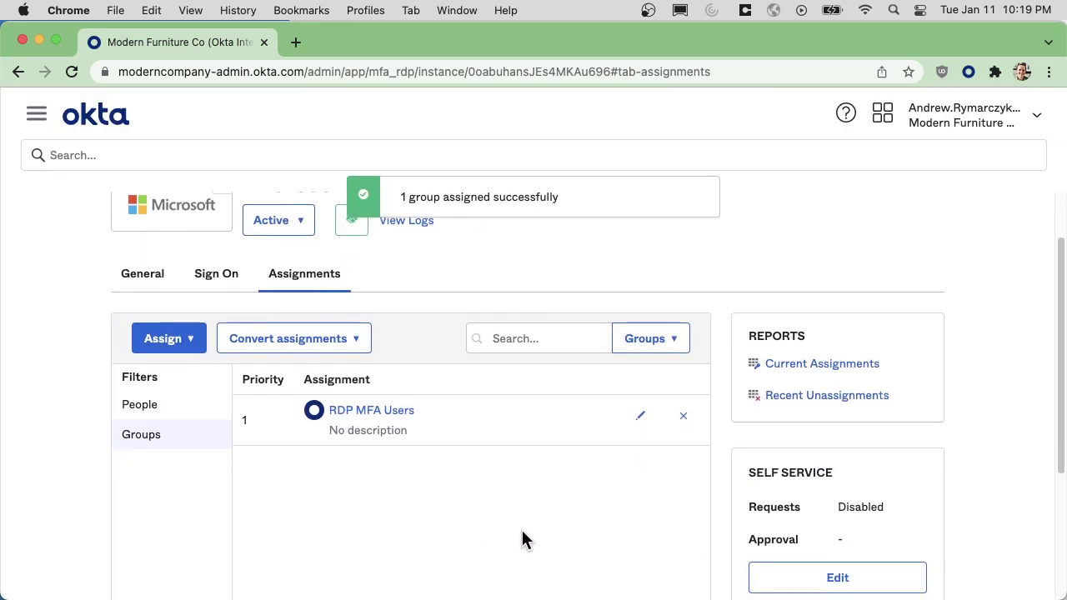
left_click(137, 412)
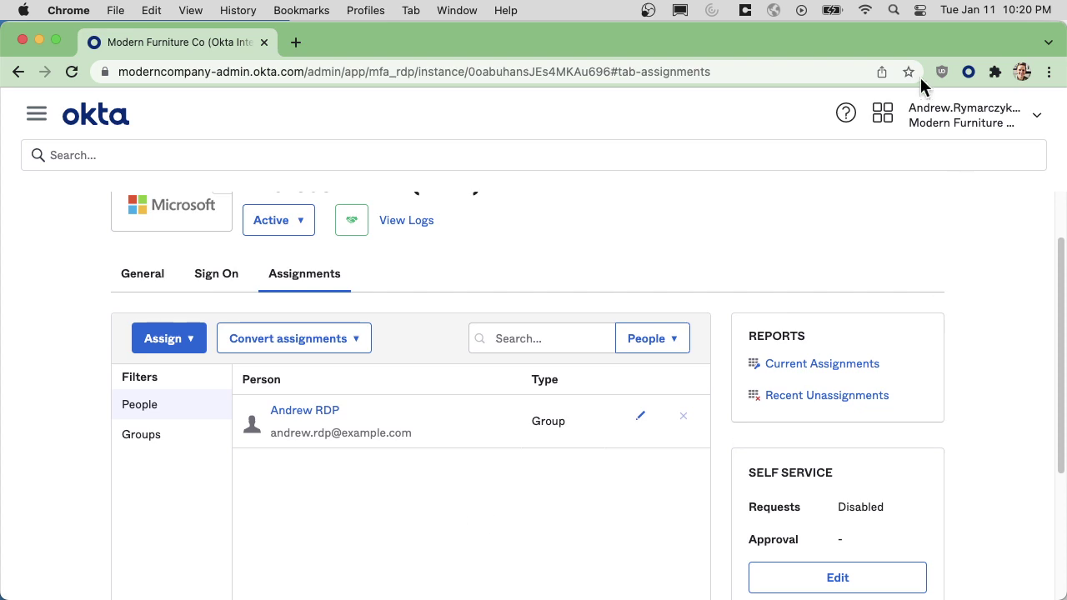
In a new private browser window, sign in to Okta with the test user's username and password.
left_click(1049, 71)
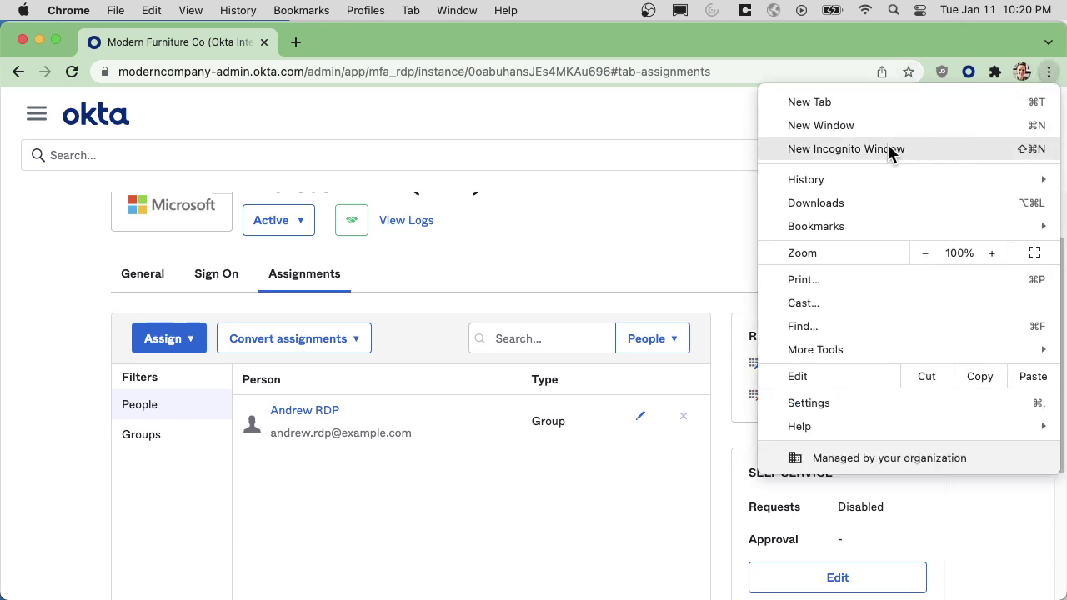
left_click(865, 148)
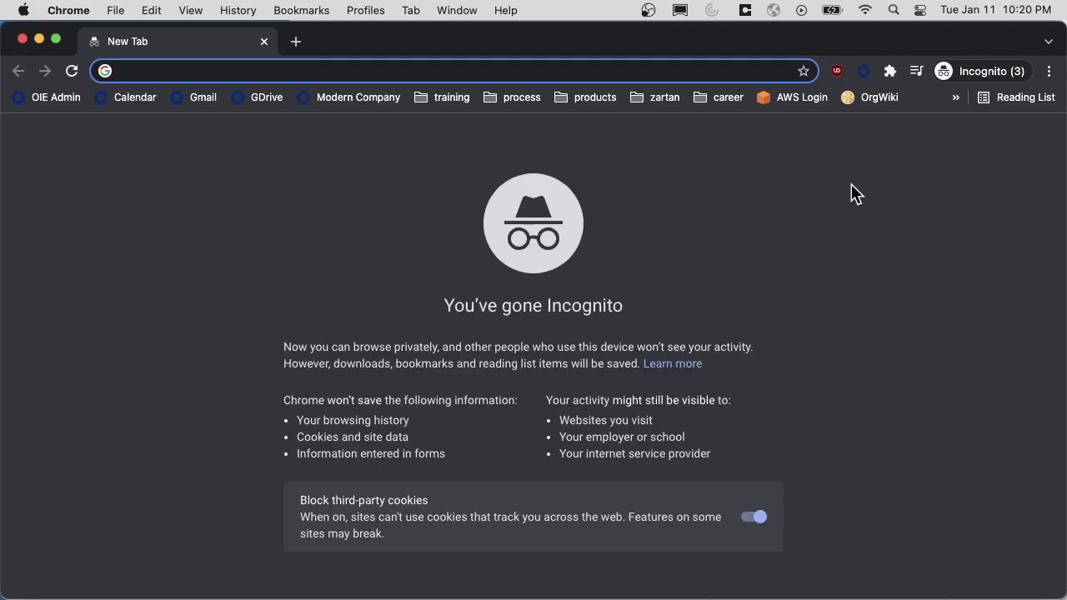
type("moderncompany.okta.com")
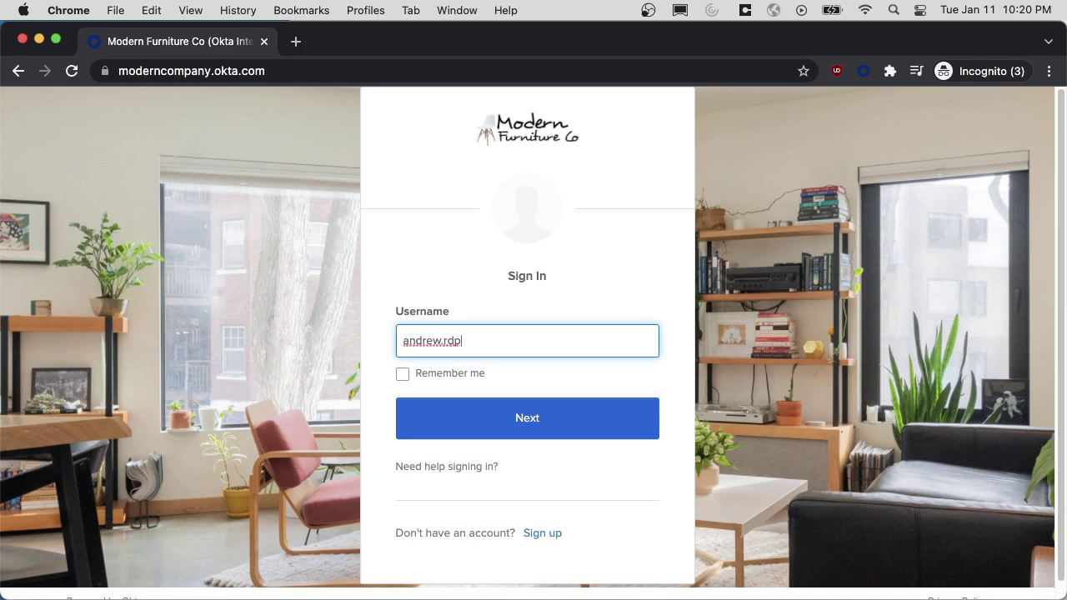
key("Return")
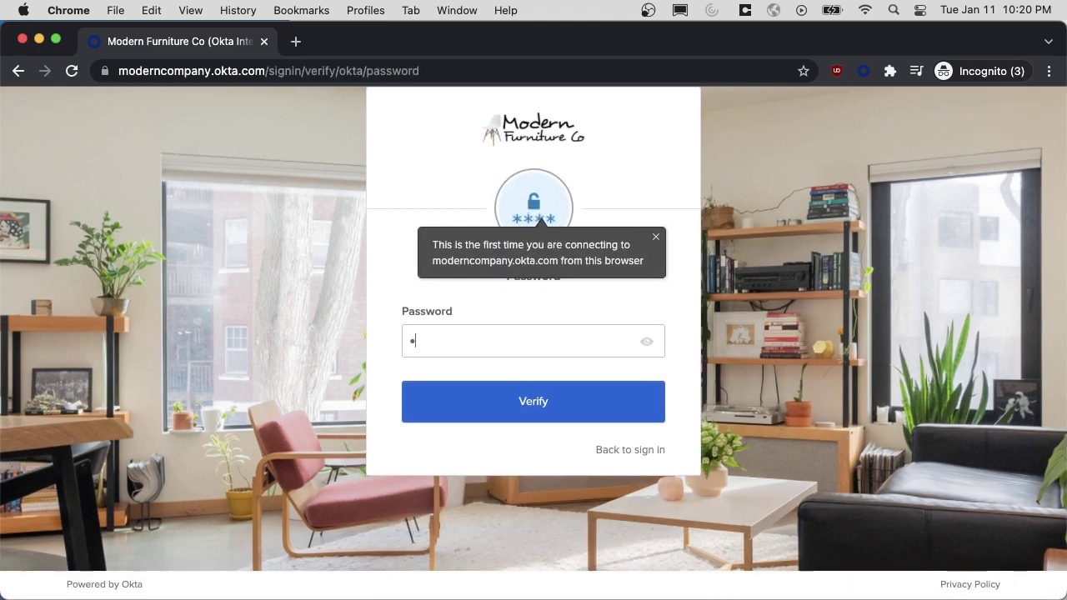
type("••••••••••••")
key("Return")
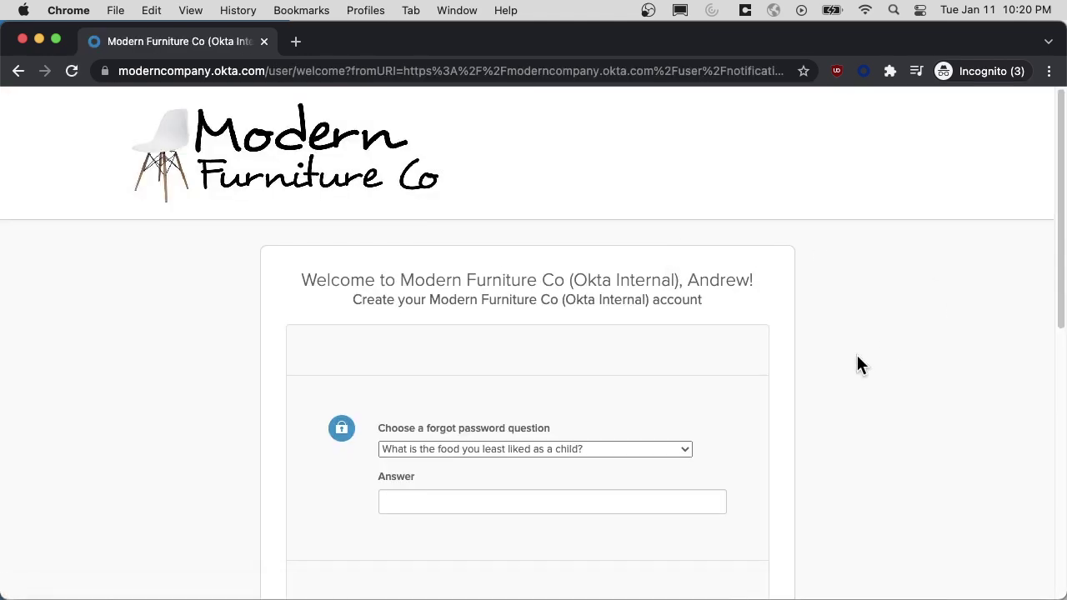
Answer the forgot-password question, create the account, and dismiss the profile reminder and welcome tour.
scroll(708, 400, "down", 1)
left_click(595, 472)
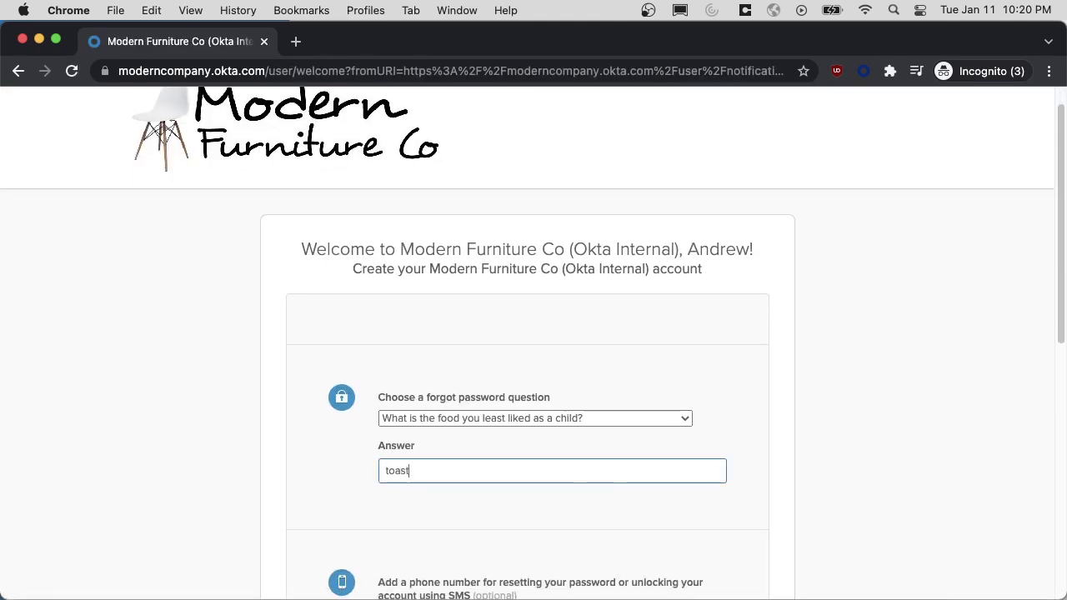
scroll(603, 476, "down", 10)
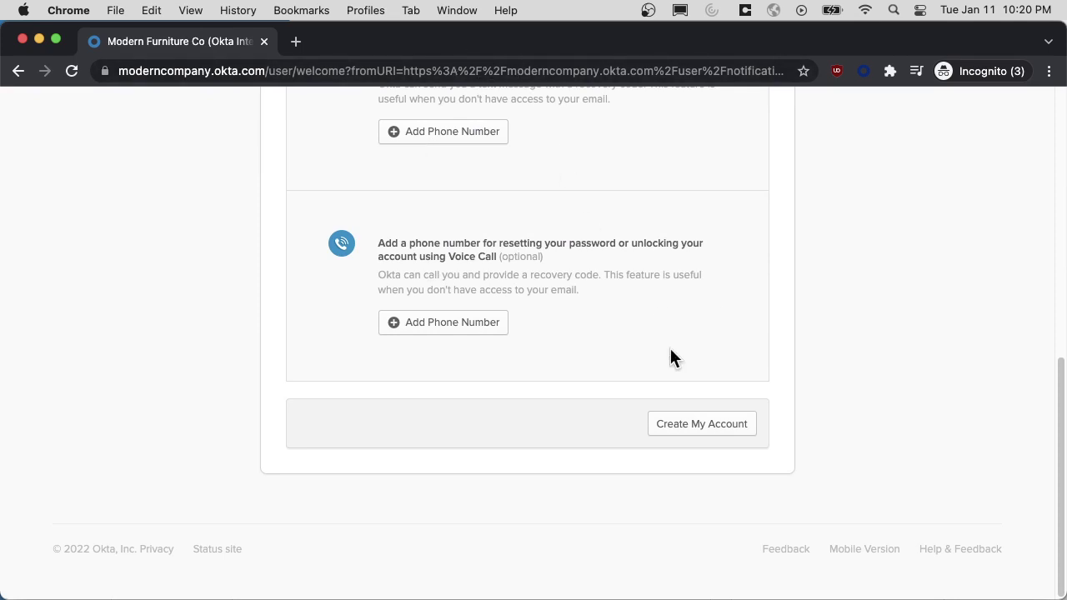
left_click(711, 433)
scroll(775, 363, "down", 5)
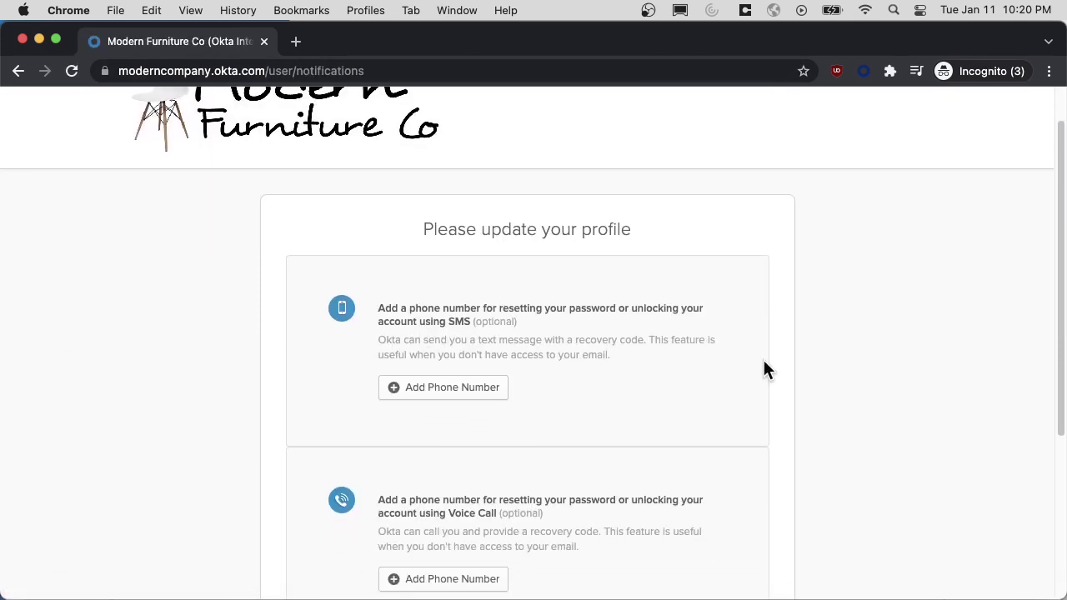
left_click(721, 541)
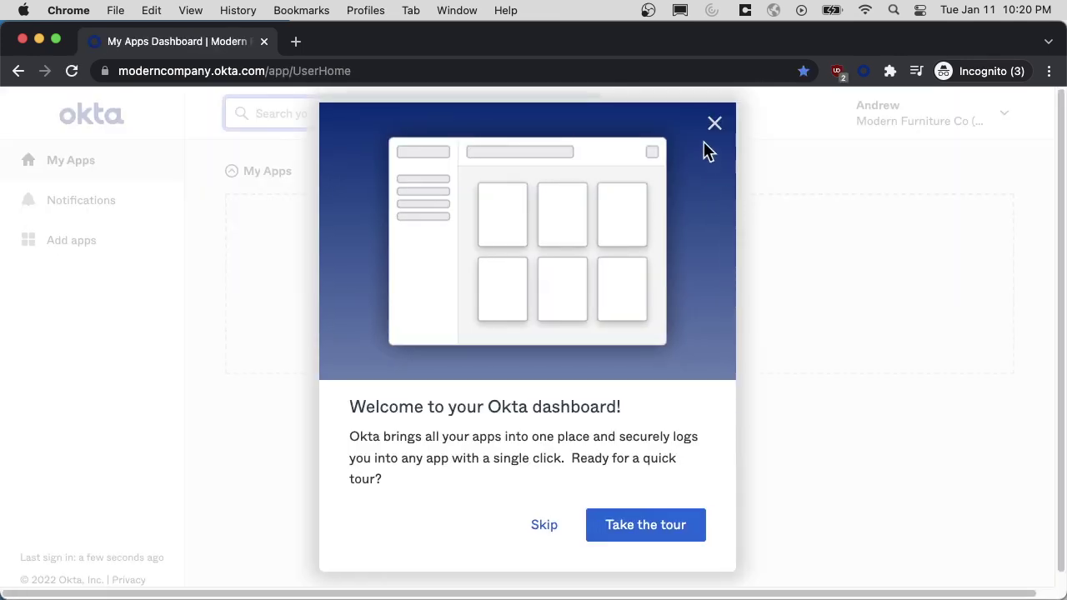
left_click(714, 125)
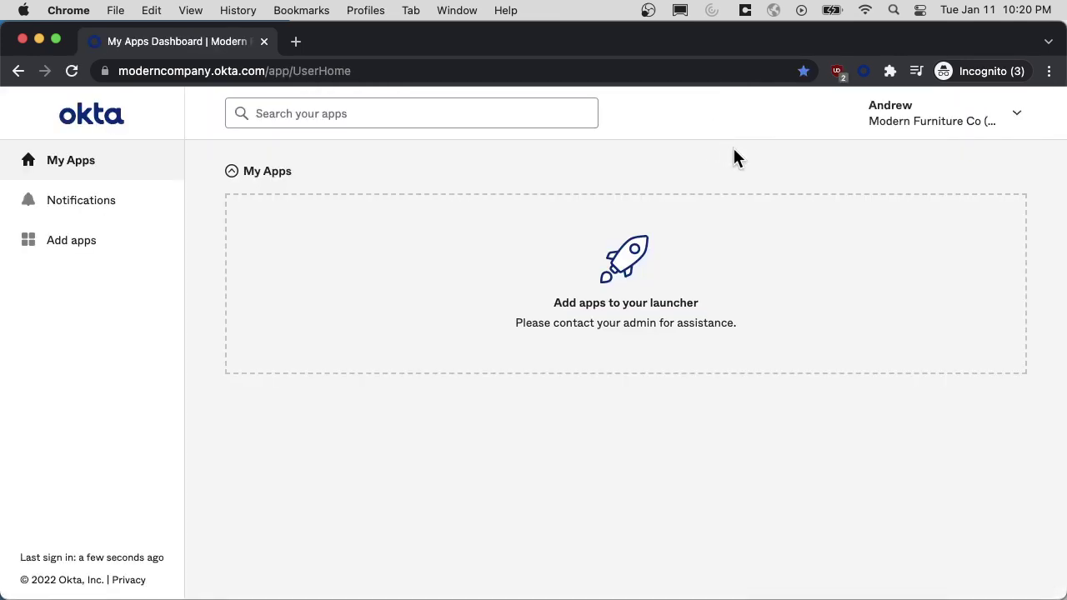
Set up Okta Verify for an iPhone from the account Settings page, reaching the activation QR code.
left_click(989, 123)
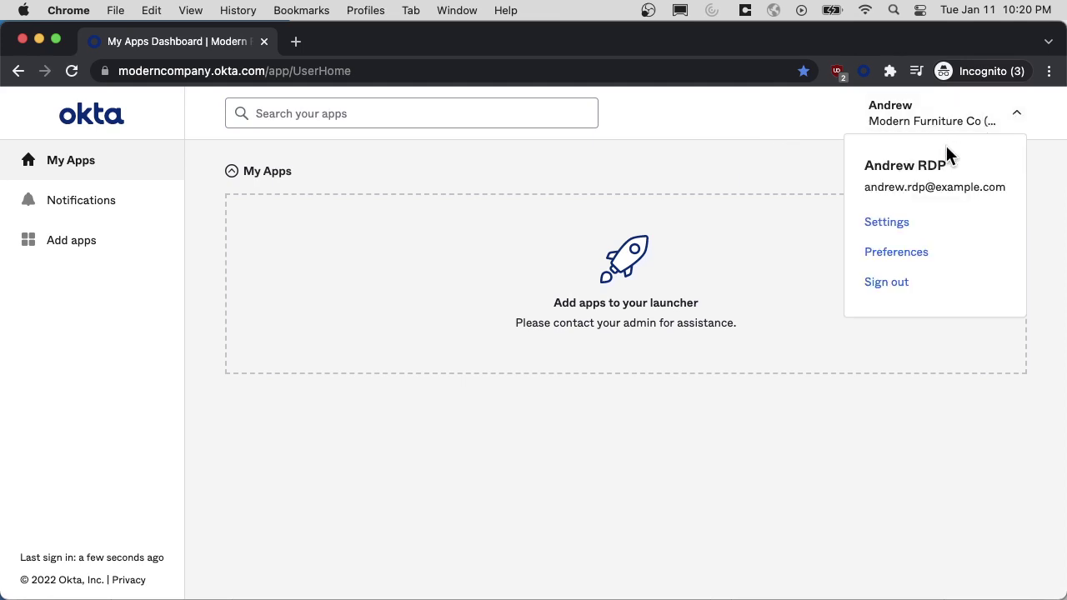
left_click(898, 225)
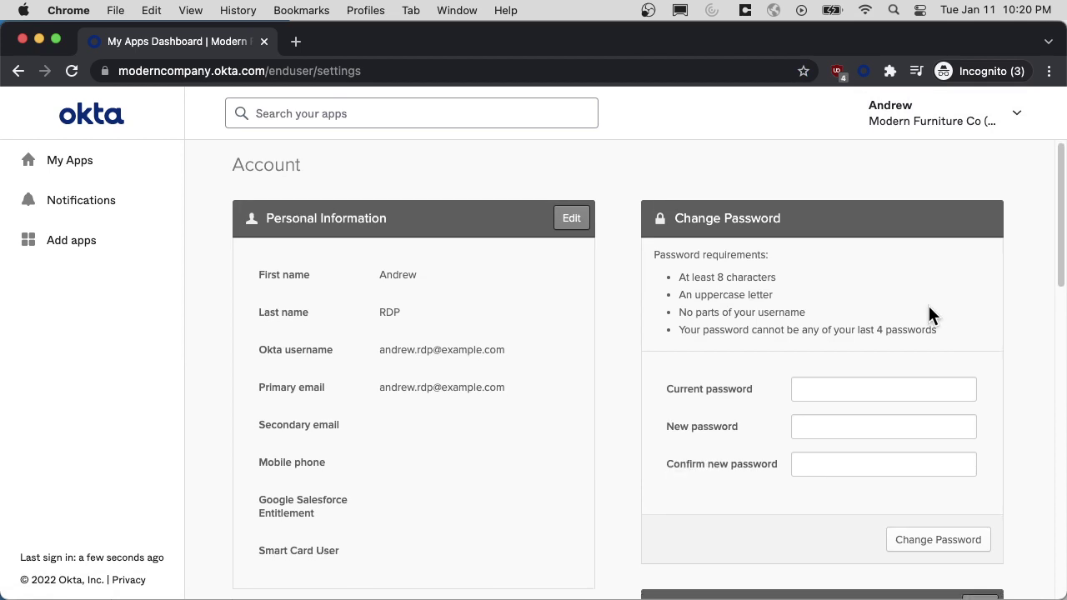
scroll(922, 304, "down", 10)
scroll(912, 310, "down", 8)
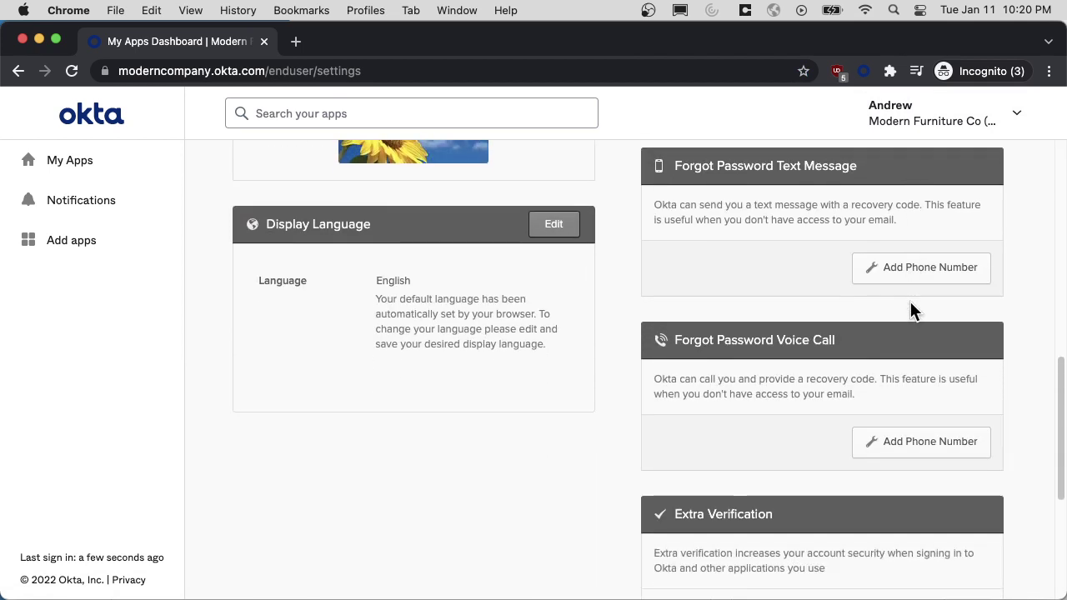
left_click(959, 334)
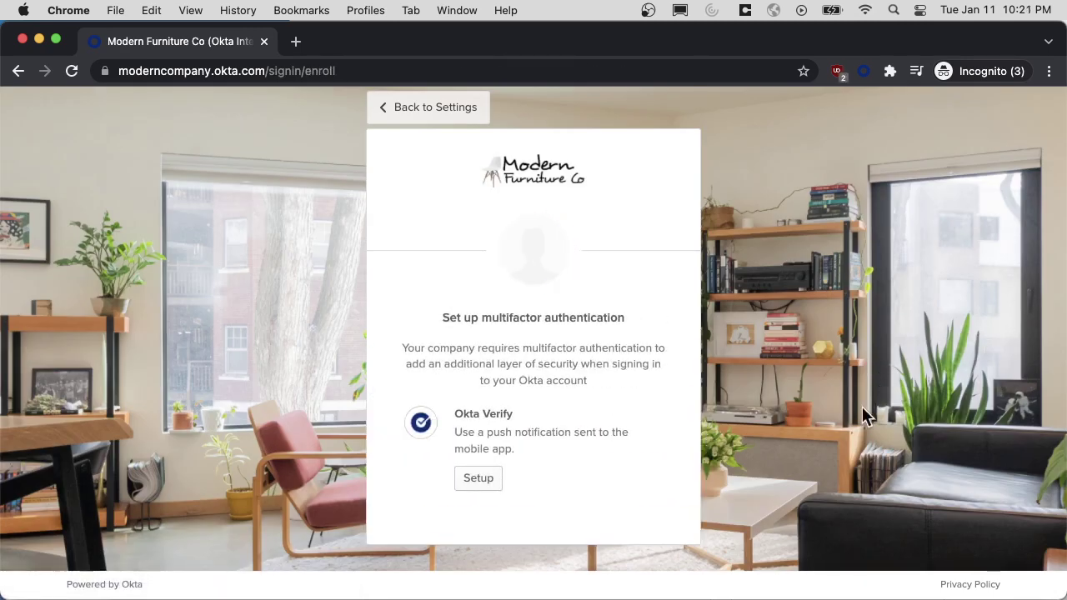
left_click(459, 484)
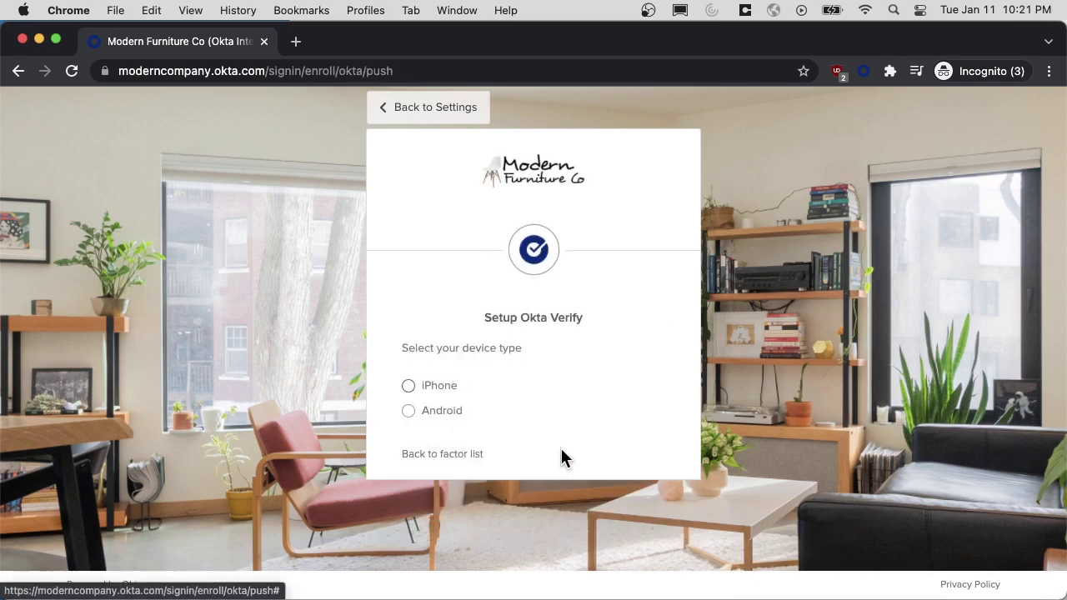
left_click(448, 389)
left_click(546, 549)
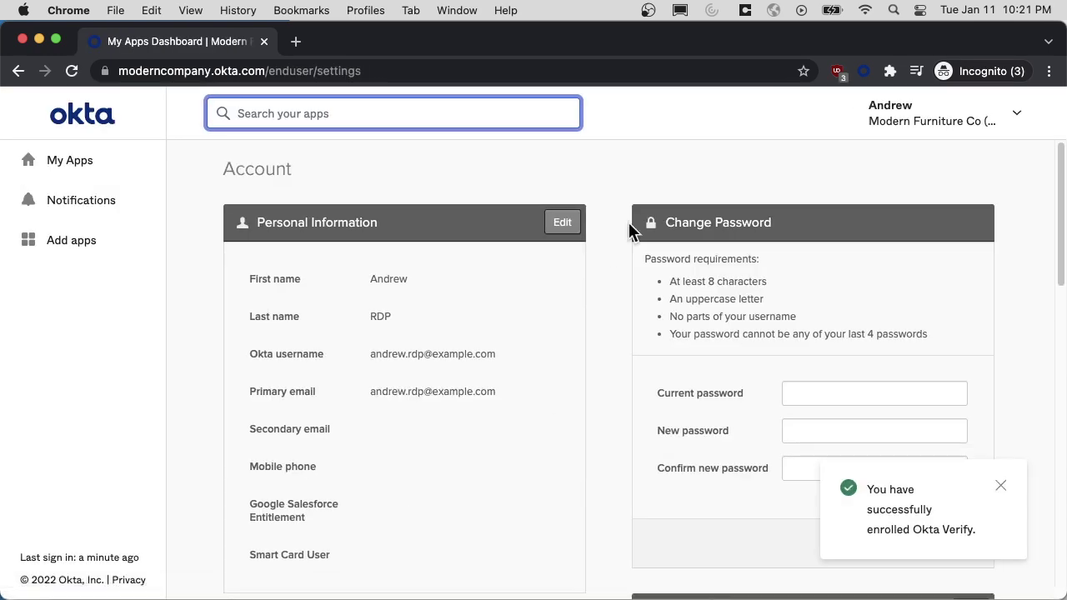
Close the private window and start a Remote Desktop connection to the RDP MFA - User PC.
left_click(22, 39)
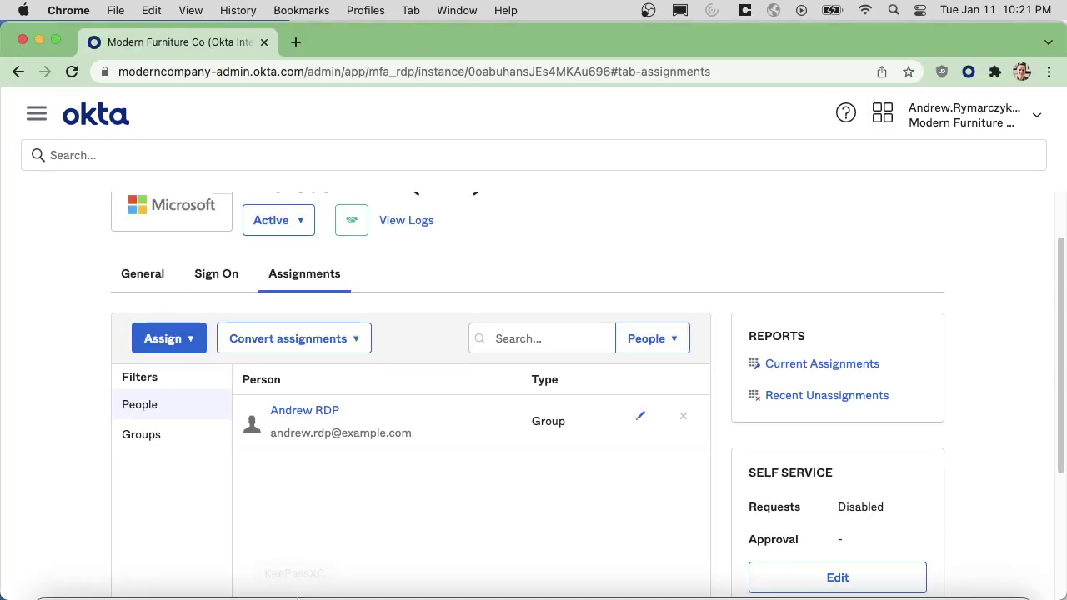
left_click(255, 573)
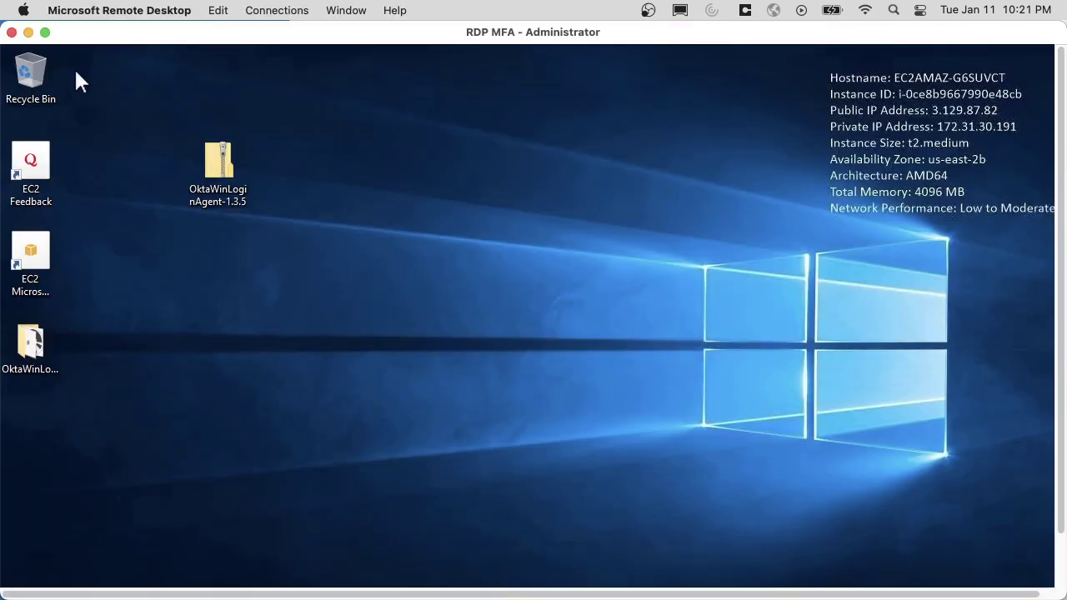
left_click(28, 32)
mouse_move(348, 216)
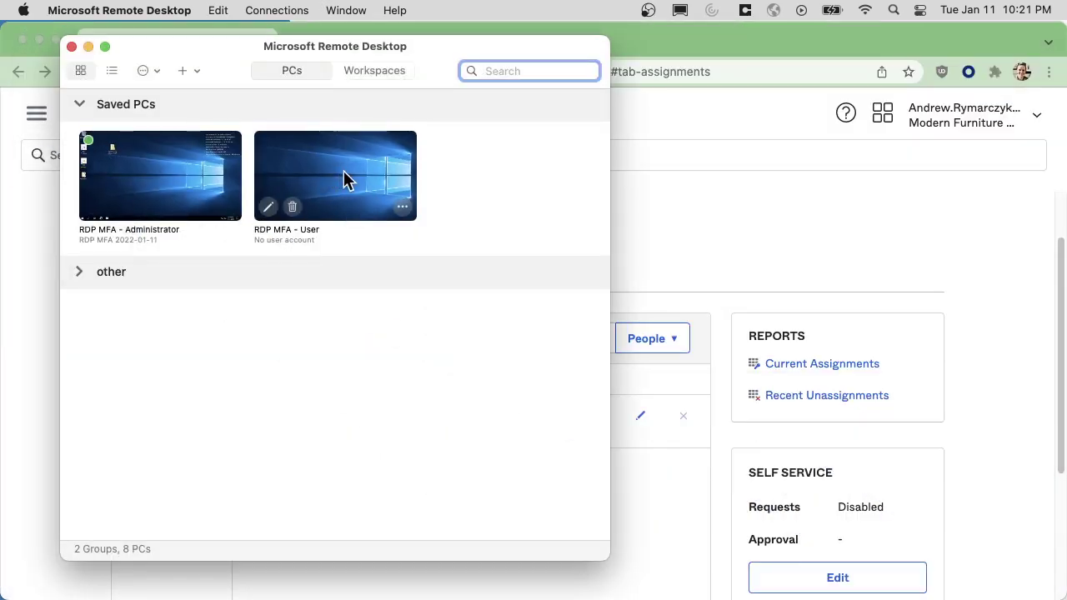
double_click(343, 172)
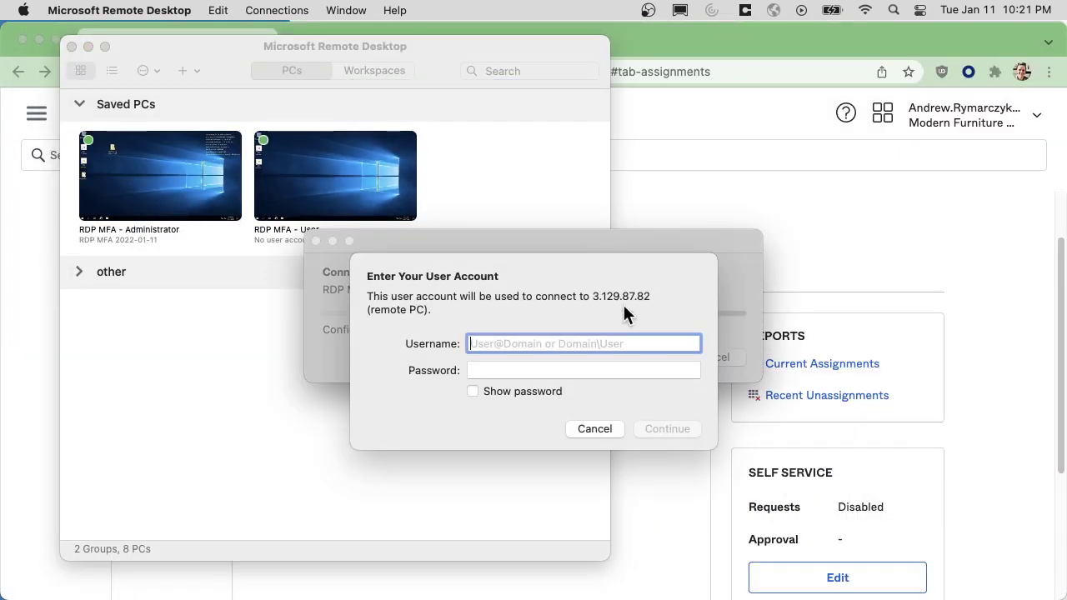
Log in with the test user's username and password, accepting the unverified certificate.
type("andrew.rdp")
key("Tab")
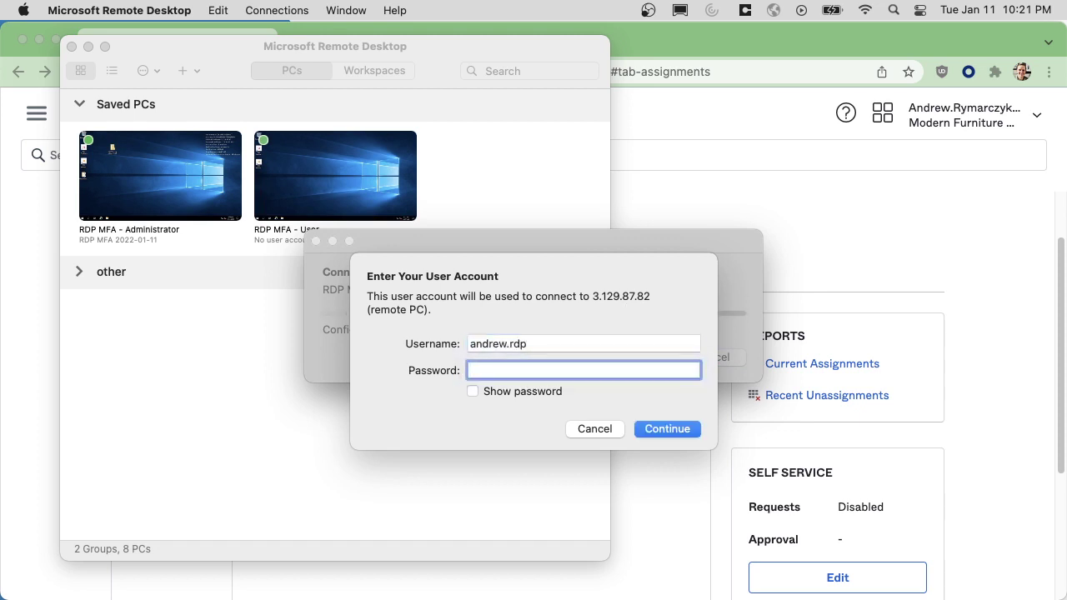
type("••••••••••••")
left_click(659, 429)
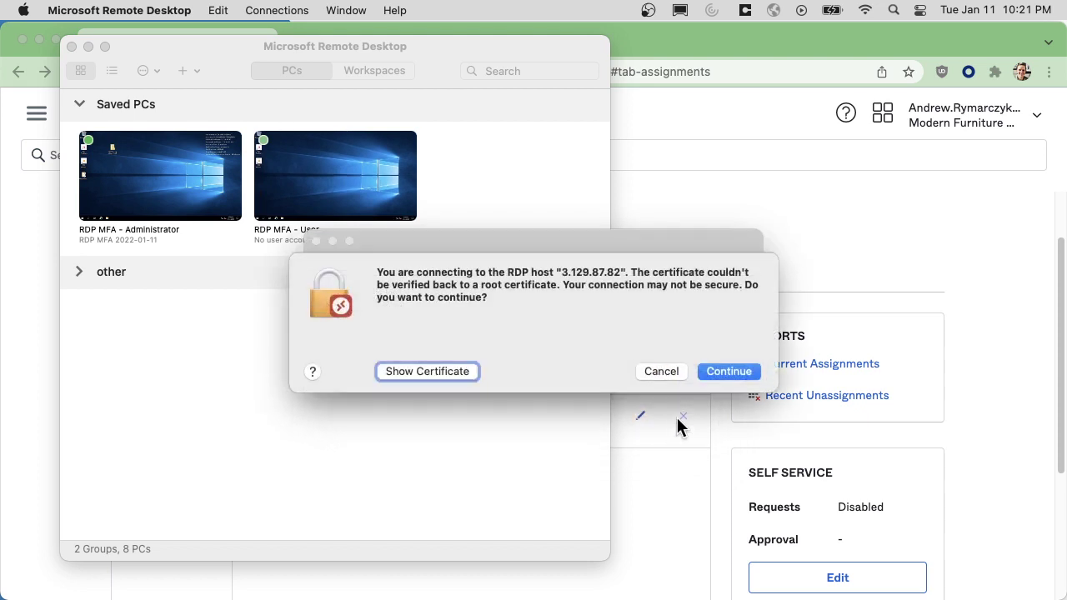
left_click(729, 371)
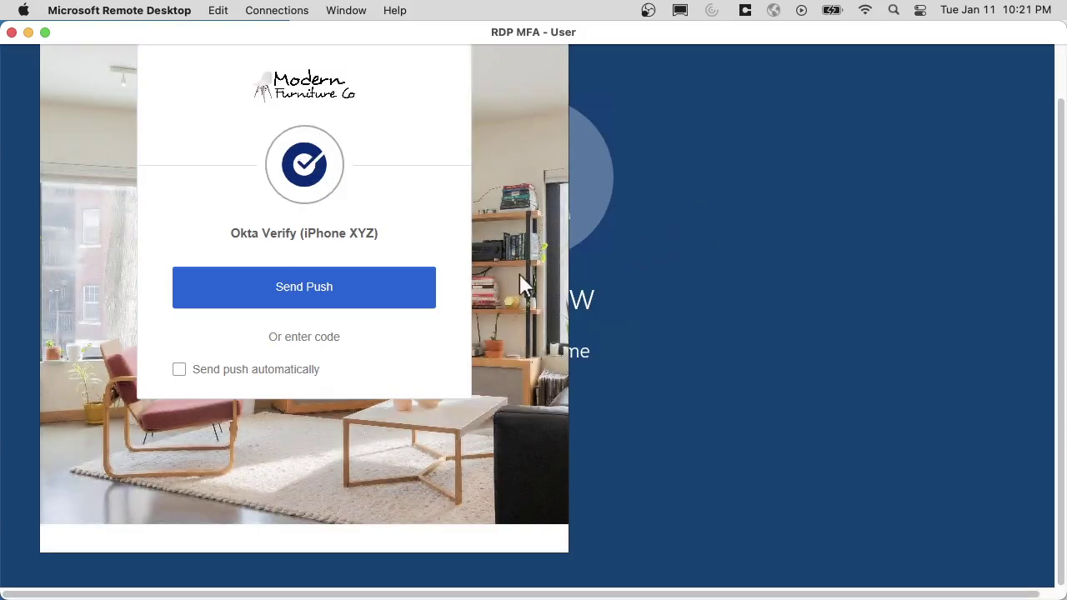
Send an Okta Verify push to the test user's iPhone from the MFA prompt.
left_click(301, 294)
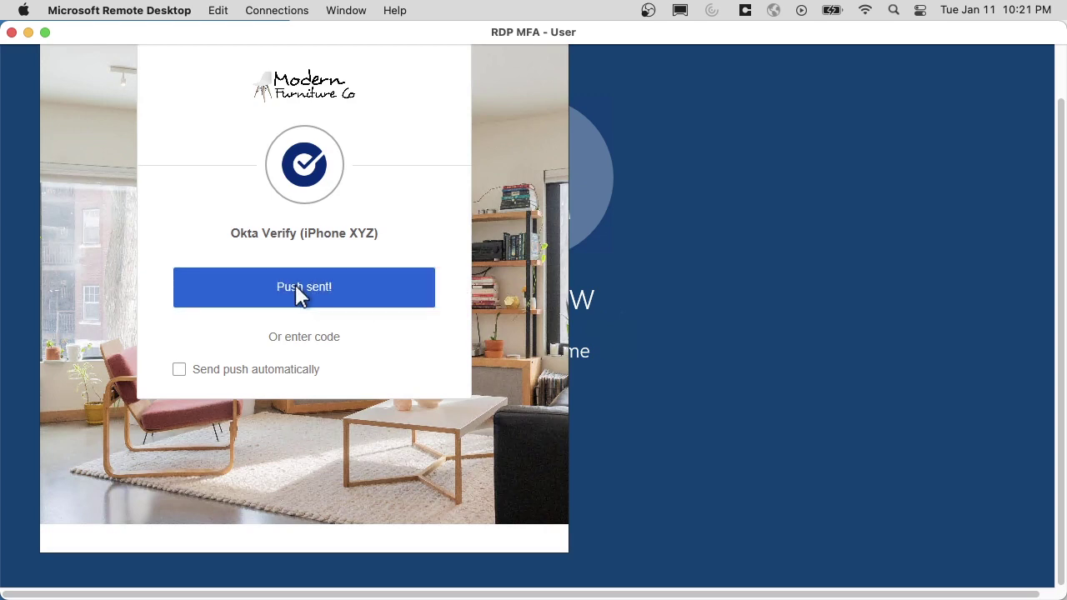